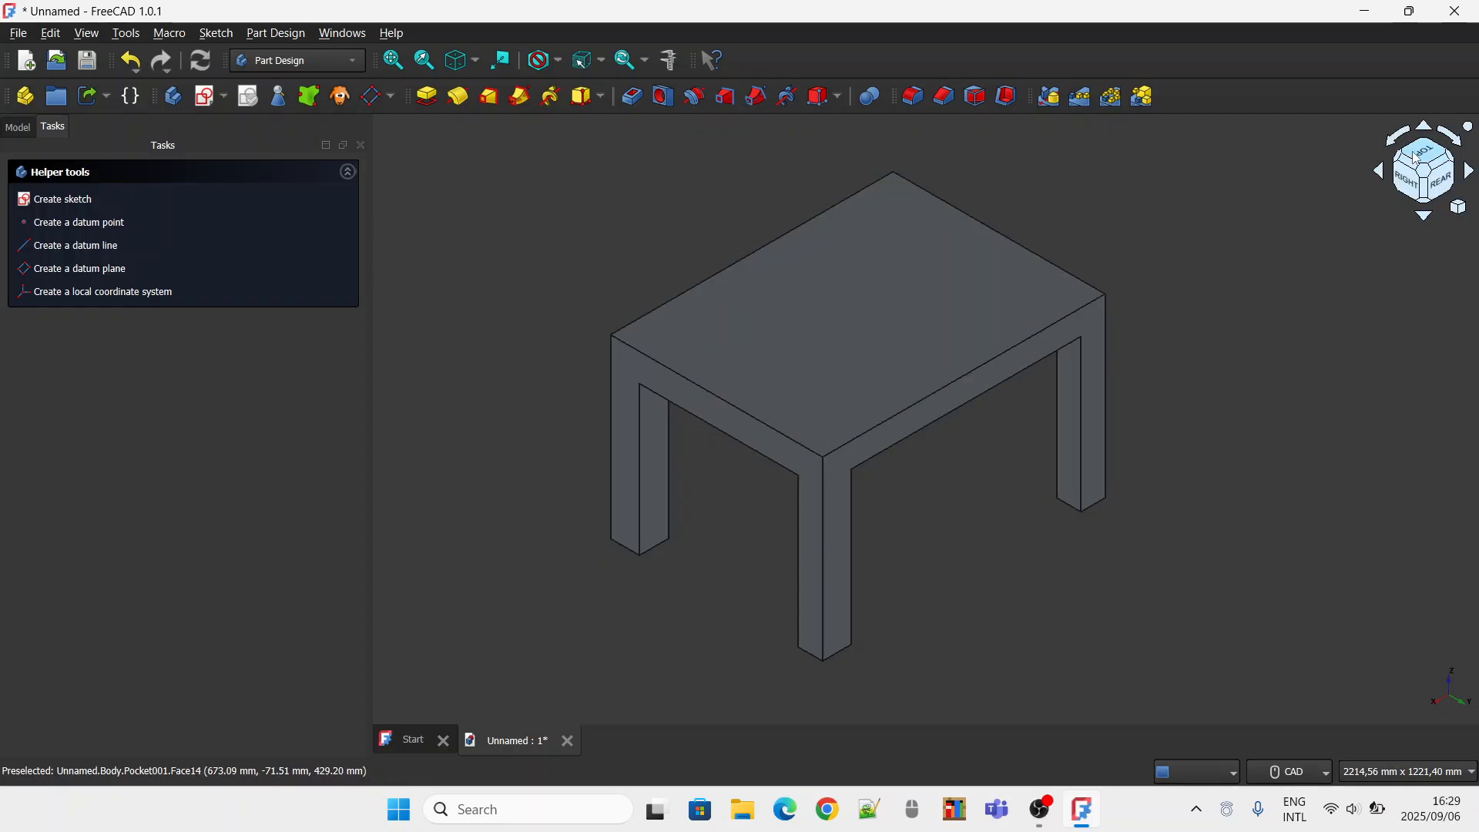
Create a datum plane on the table's top face using the Plane face attachment mode with zero offset.
{"action": "left_click", "coordinate": [1414, 191]}
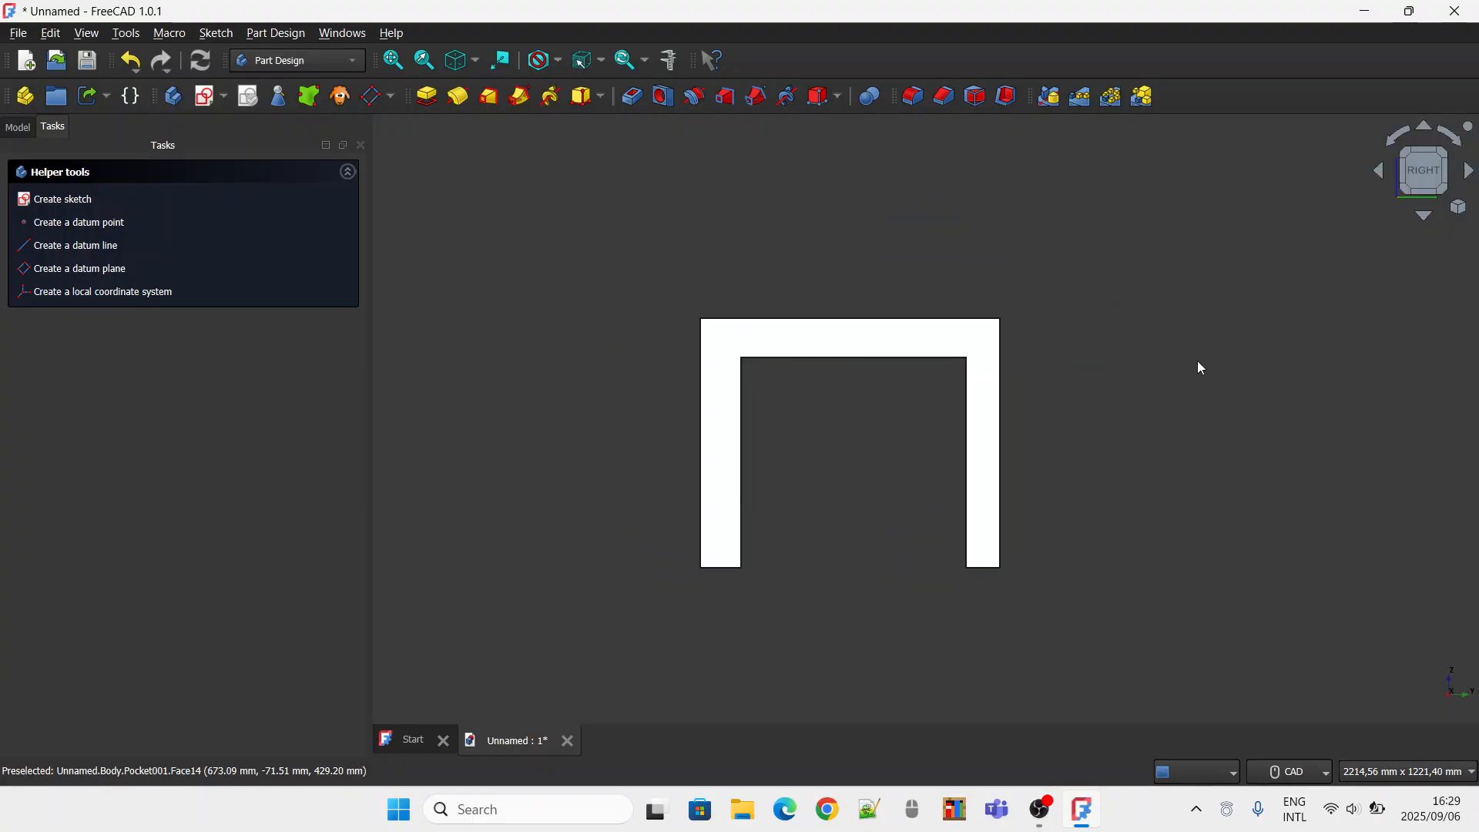
{"action": "left_click", "coordinate": [1429, 163]}
{"action": "left_click", "coordinate": [1443, 170]}
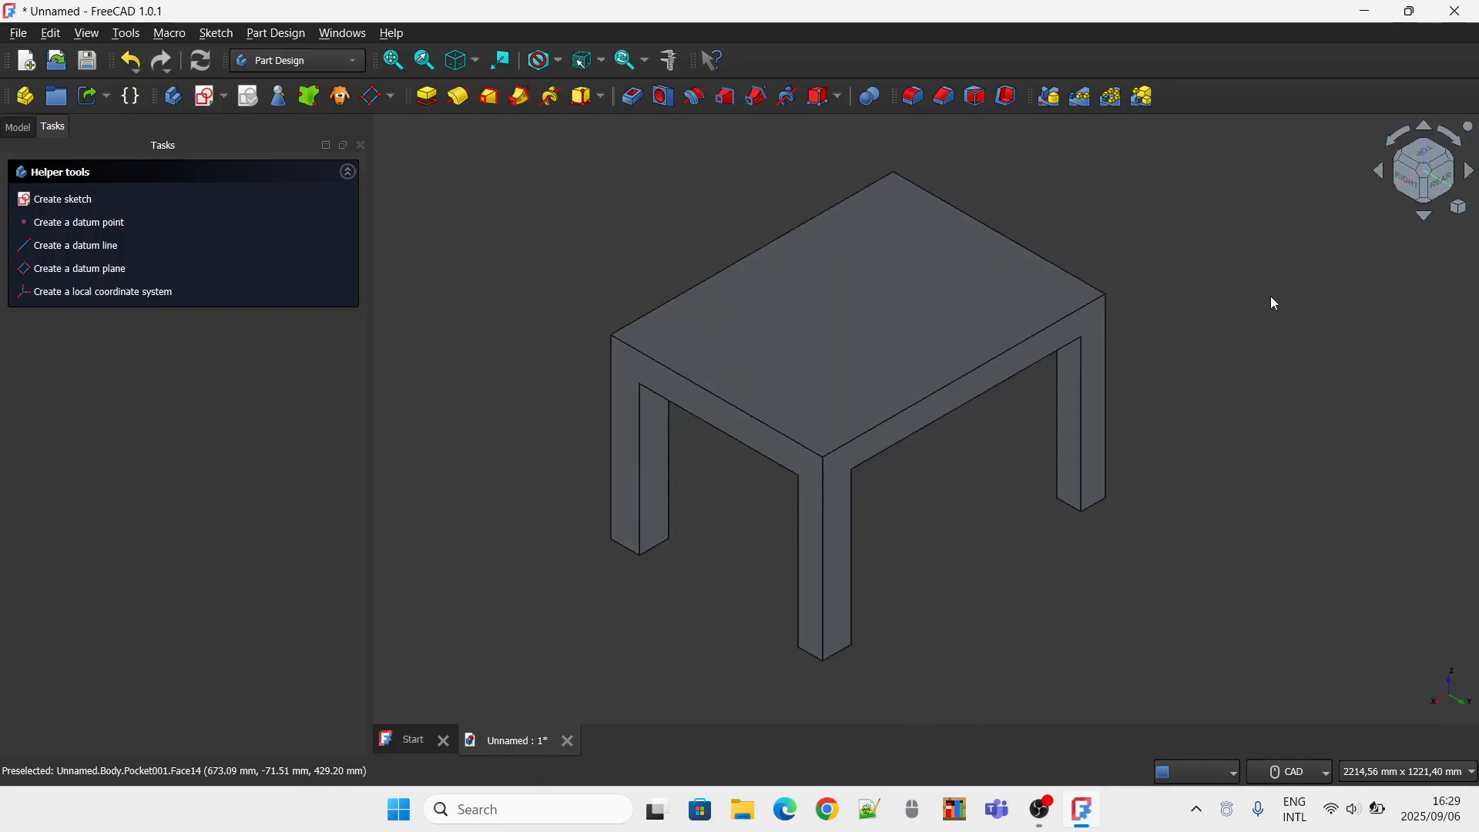
{"action": "left_click", "coordinate": [1403, 192]}
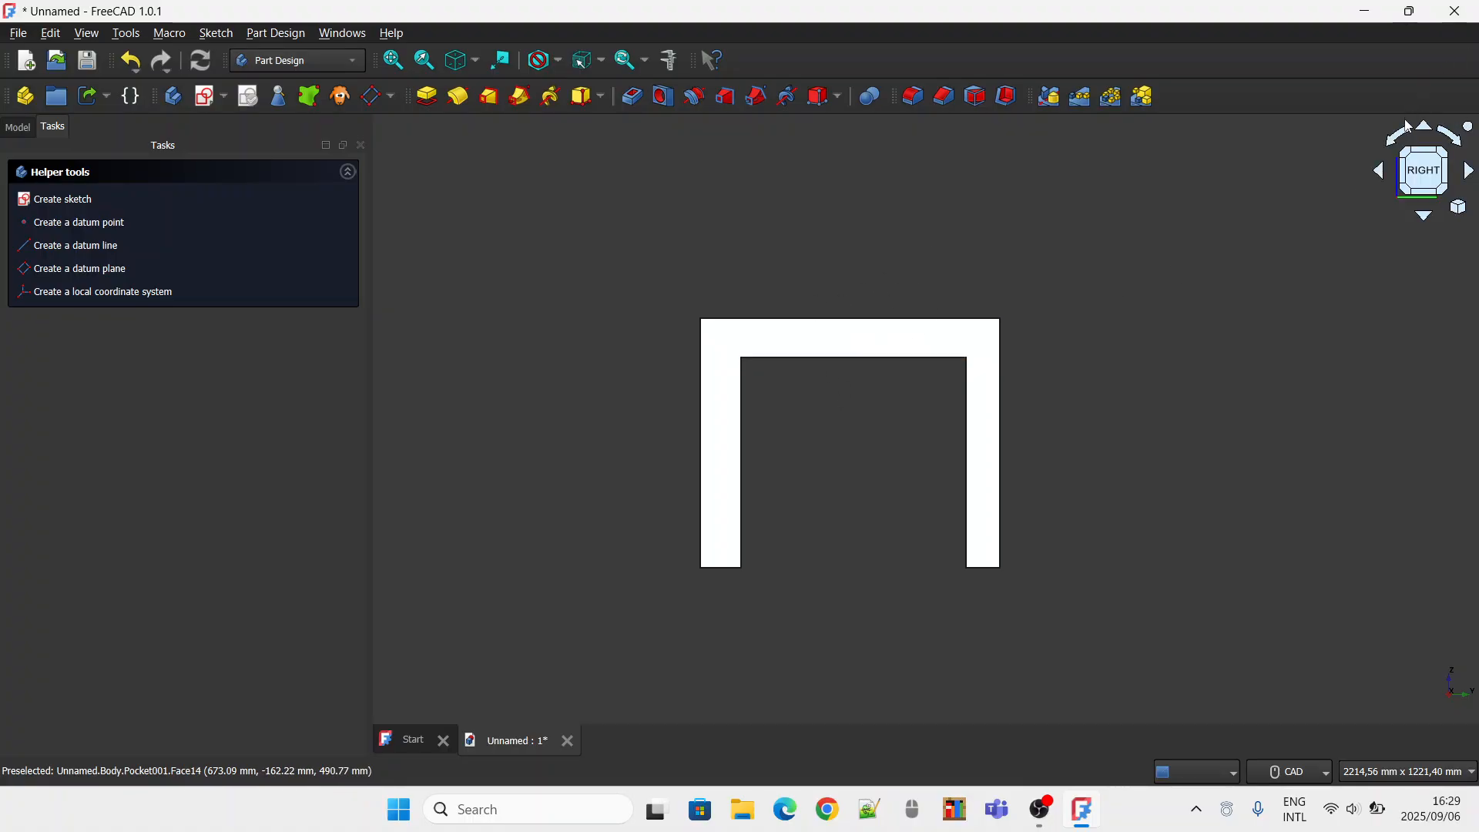
{"action": "left_click", "coordinate": [1433, 152]}
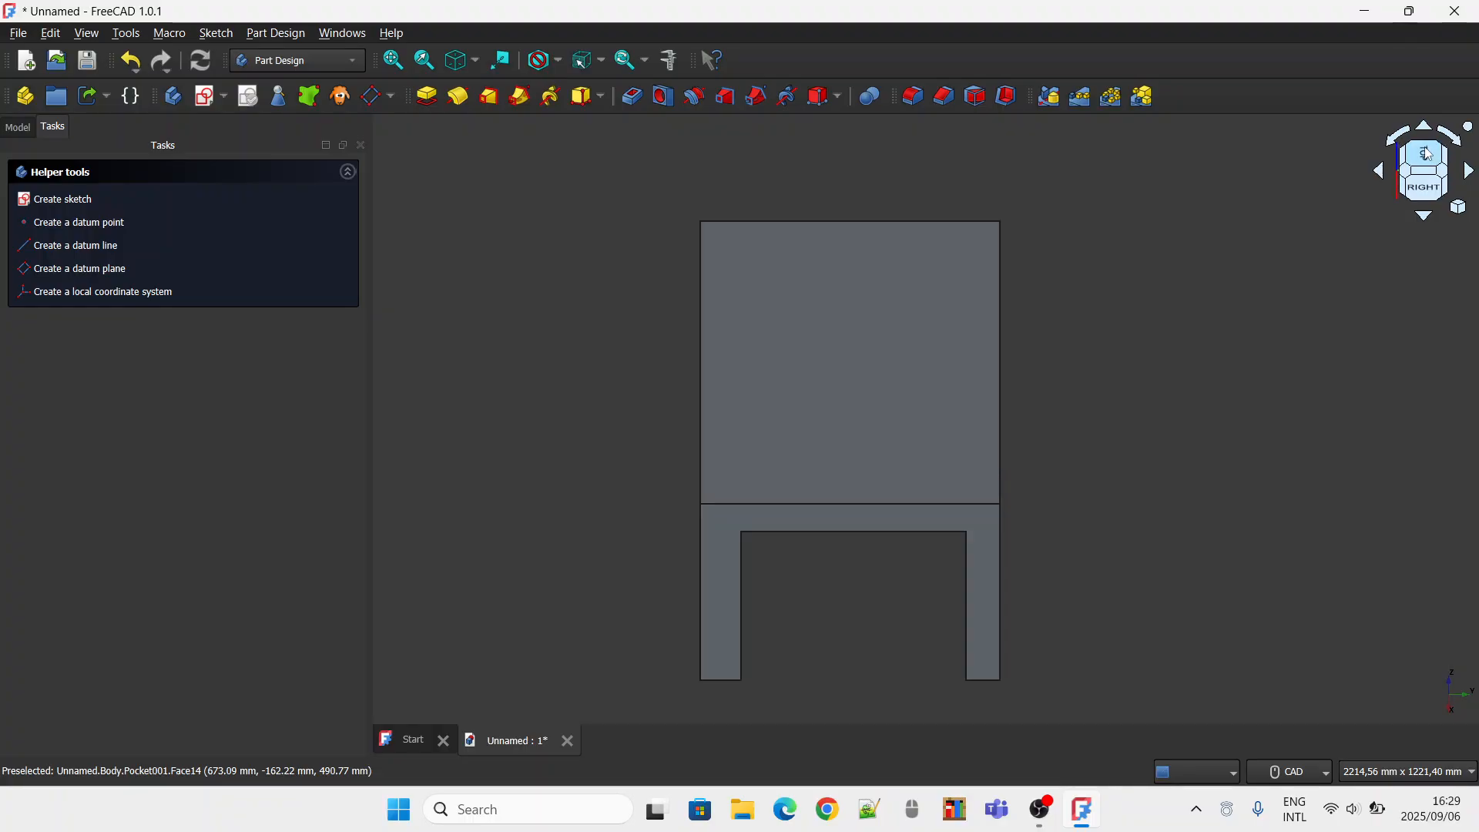
{"action": "left_click", "coordinate": [907, 398]}
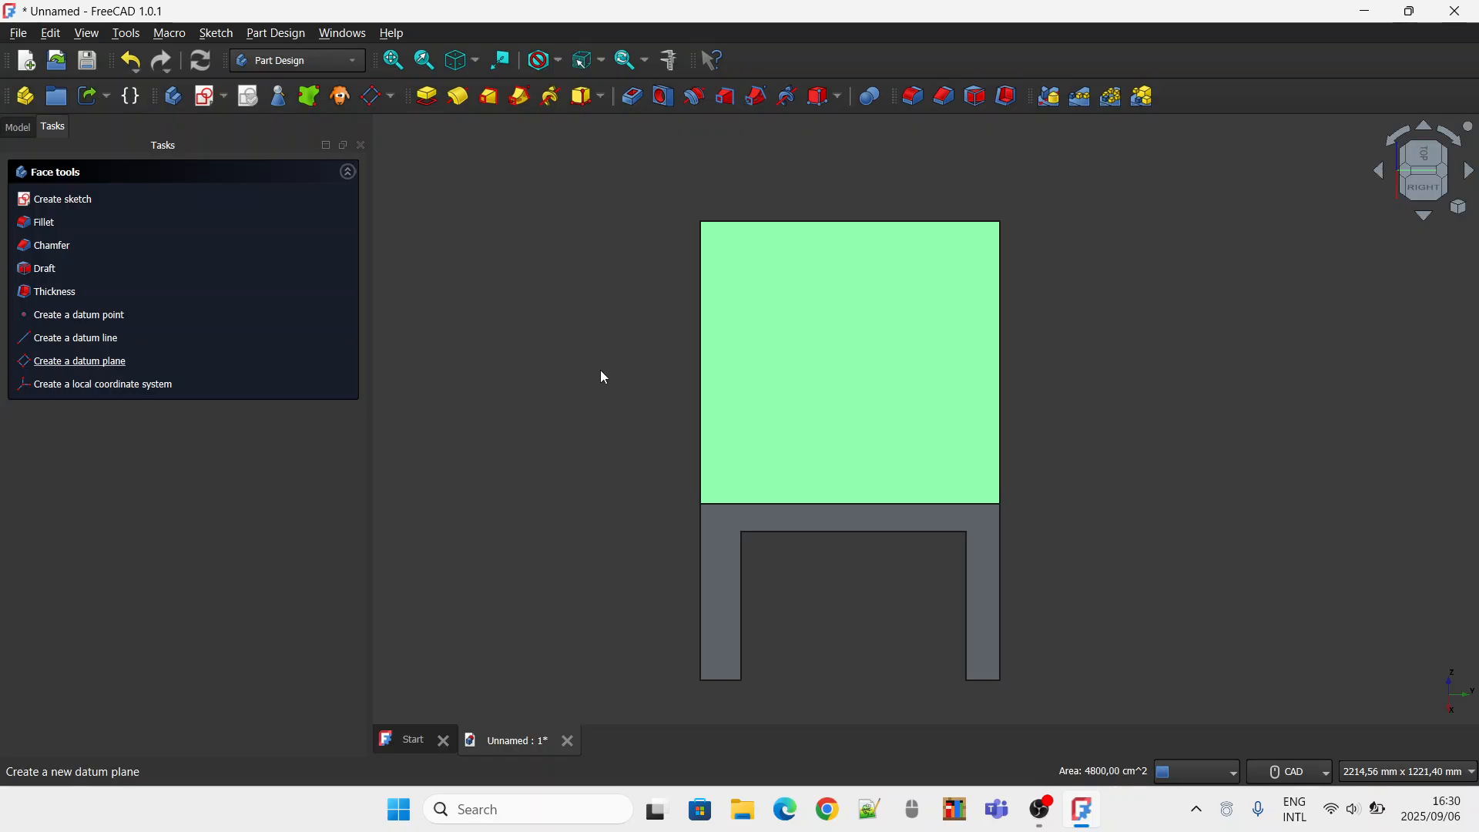
{"action": "left_click", "coordinate": [146, 180]}
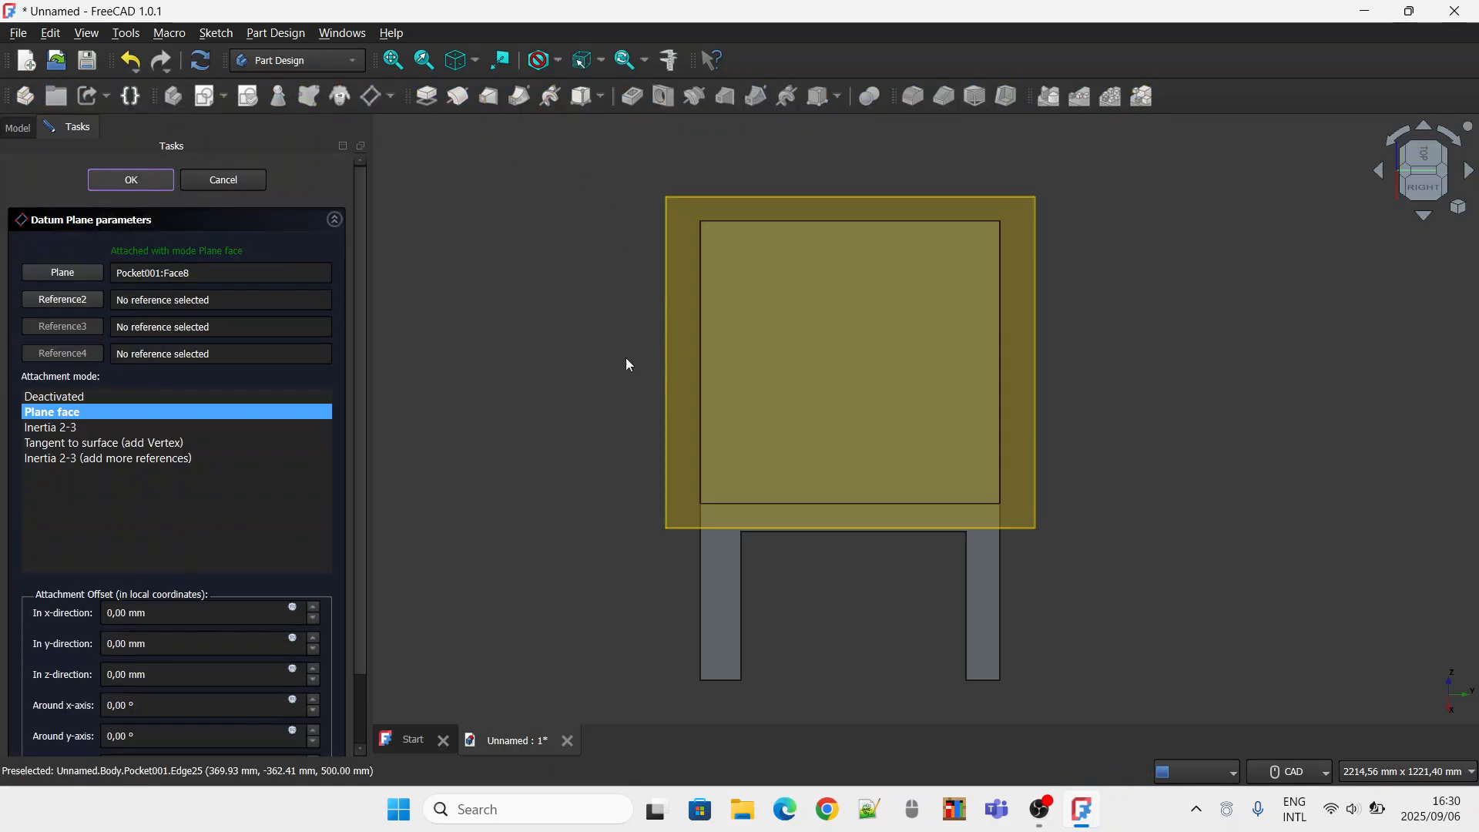
Create a new sketch on the datum plane lying on the tabletop.
{"action": "left_click", "coordinate": [1444, 135]}
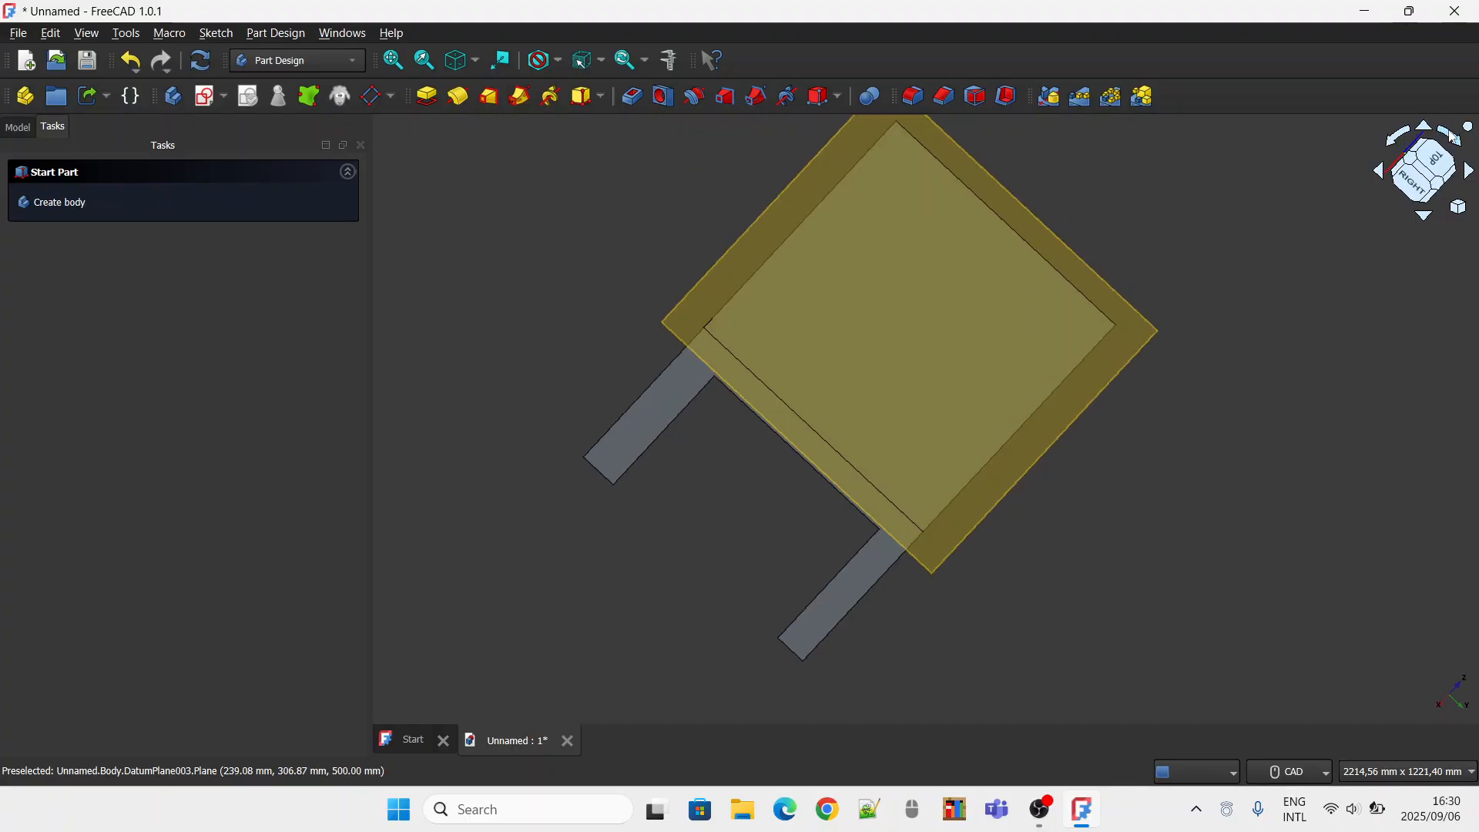
{"action": "left_click", "coordinate": [1430, 164]}
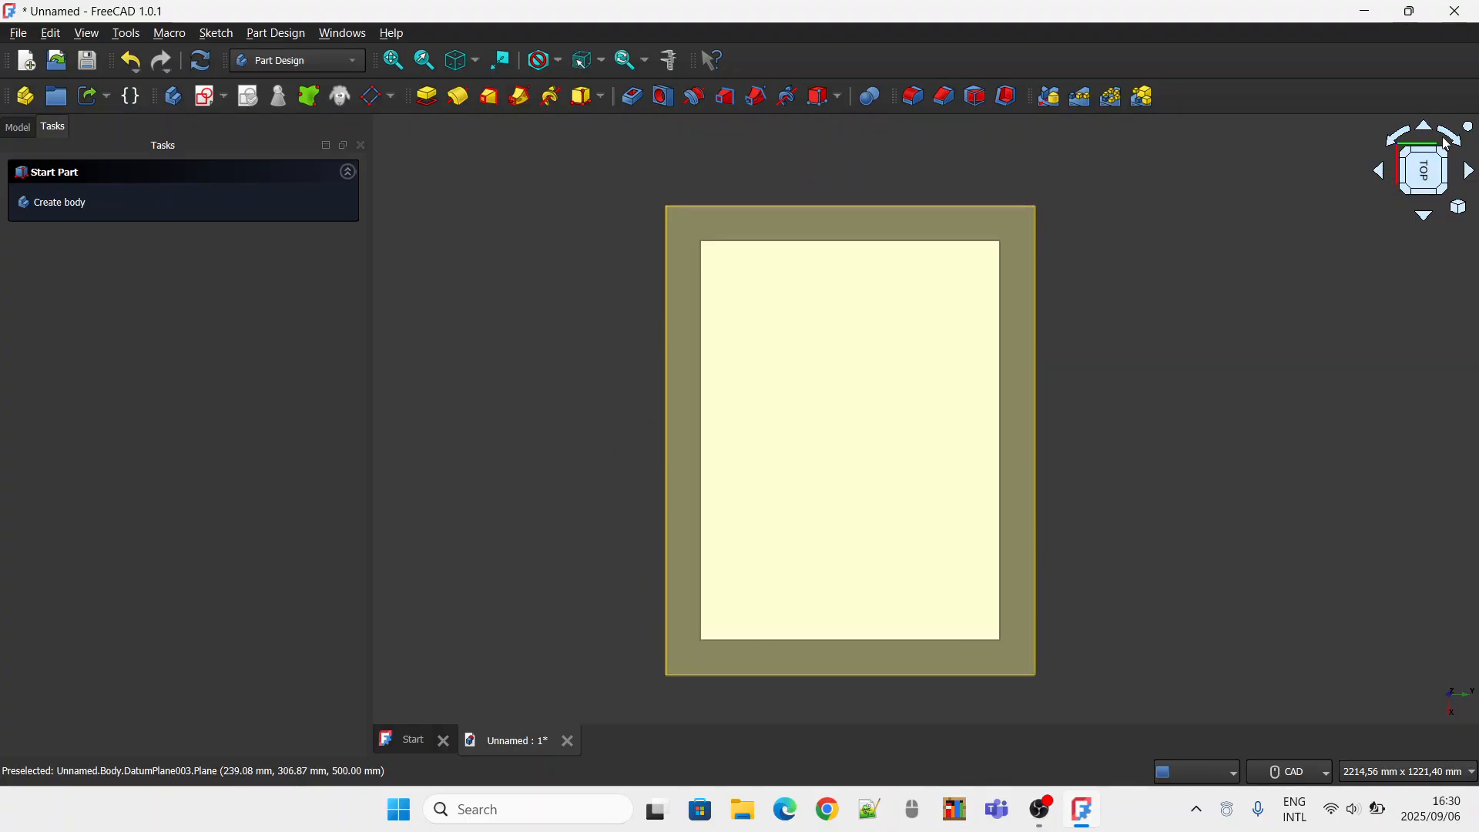
{"action": "left_click", "coordinate": [1450, 141]}
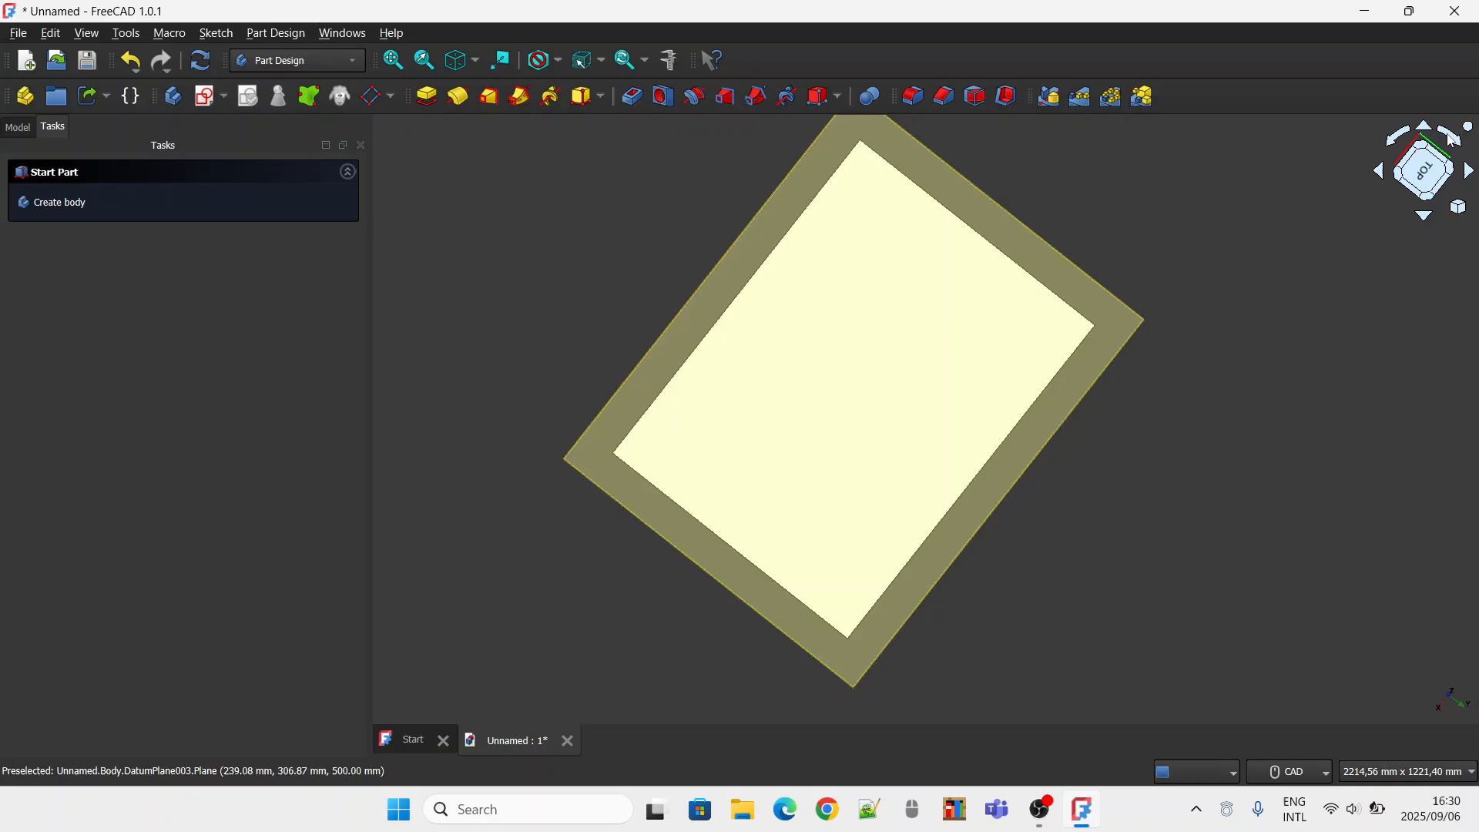
{"action": "left_click", "coordinate": [1400, 144]}
{"action": "left_click", "coordinate": [1400, 143]}
{"action": "left_click", "coordinate": [1396, 138]}
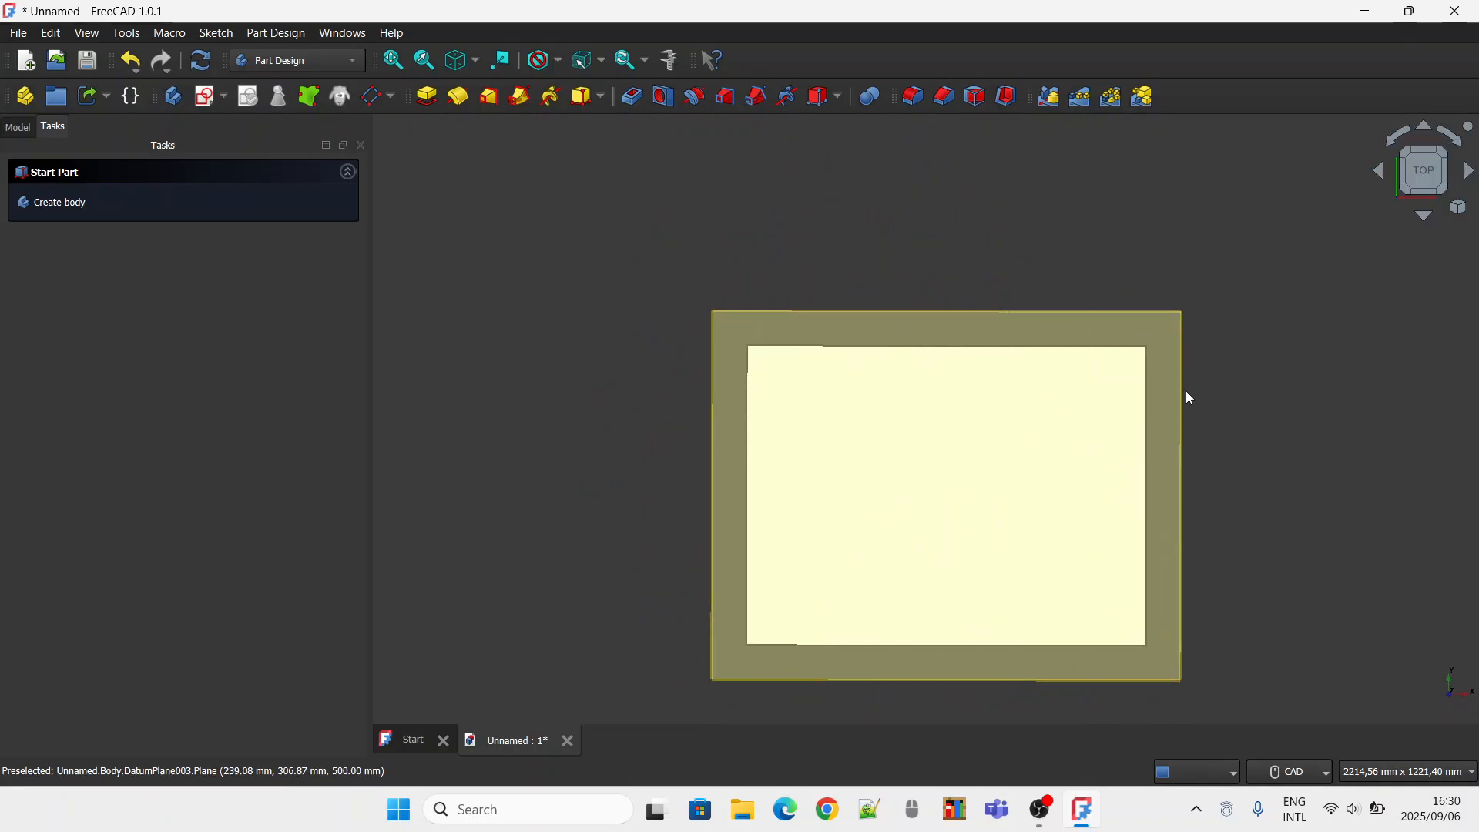
{"action": "left_click", "coordinate": [1055, 337]}
{"action": "left_click", "coordinate": [63, 200]}
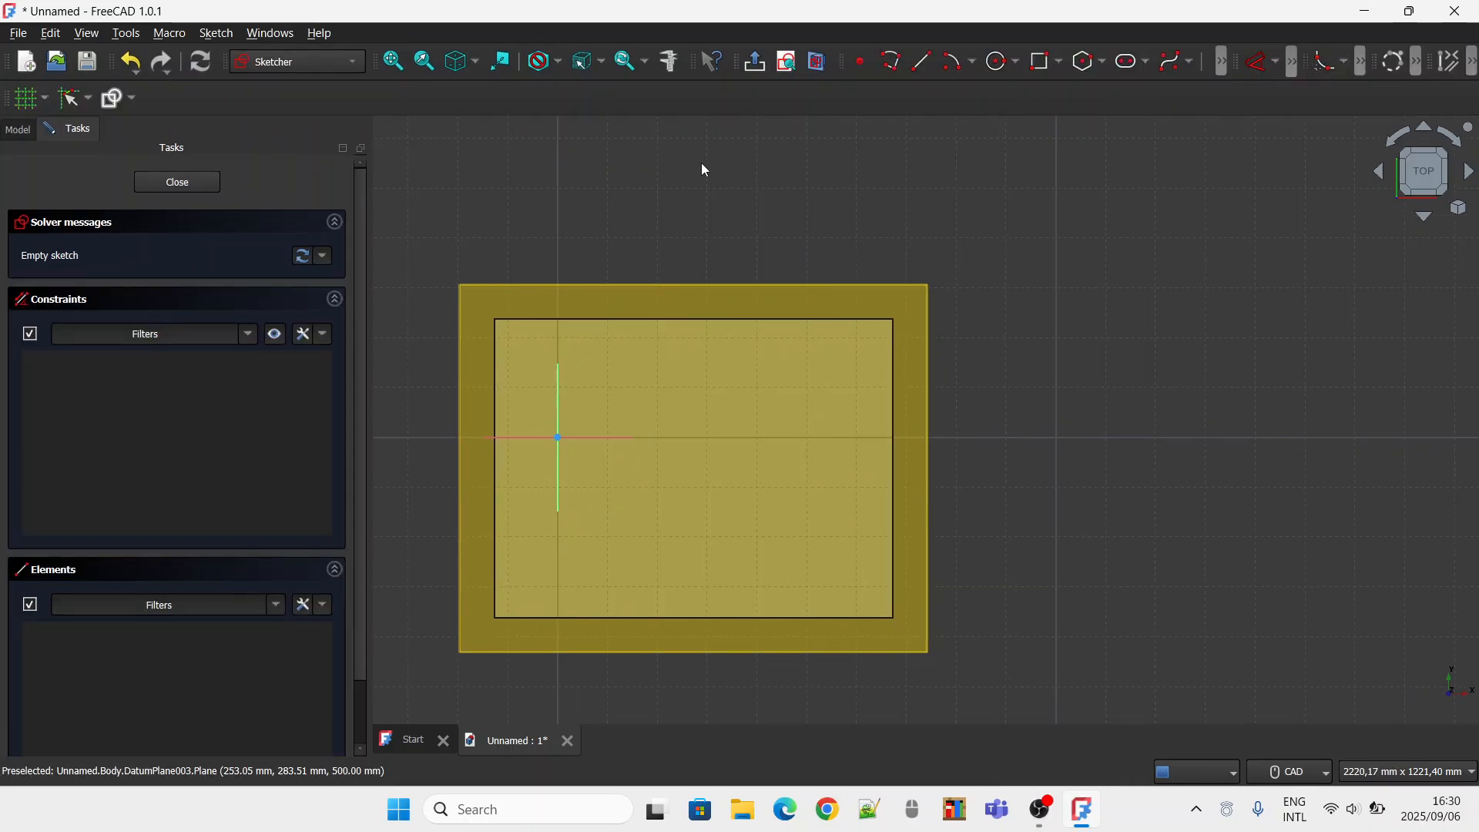
Sketch a corner-based rectangle about 611 by 464 mm inside the tabletop outline.
{"action": "middle_click_drag", "start_coordinate": [935, 170], "coordinate": [1088, 152]}
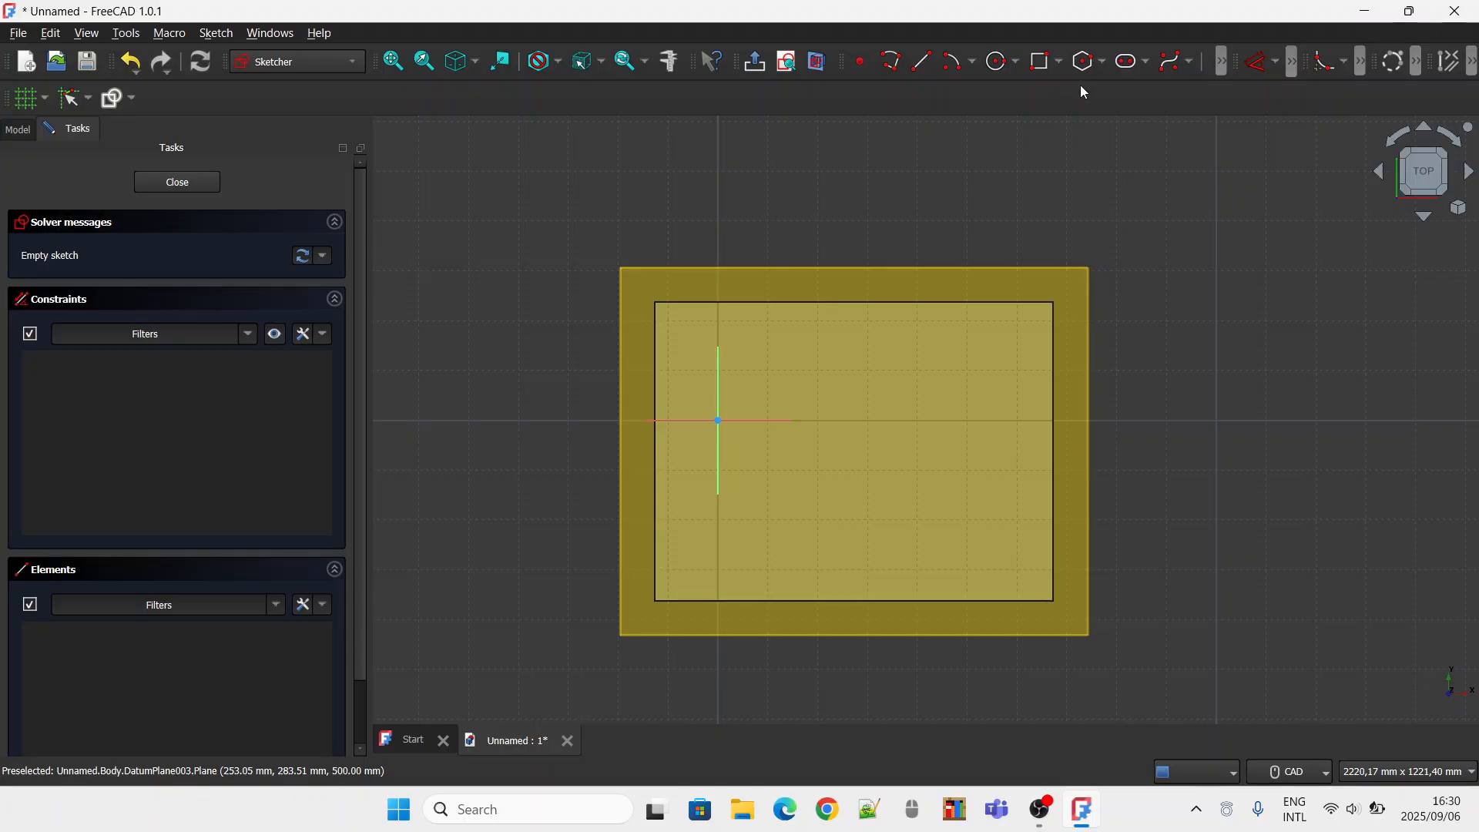
{"action": "left_click", "coordinate": [1044, 62]}
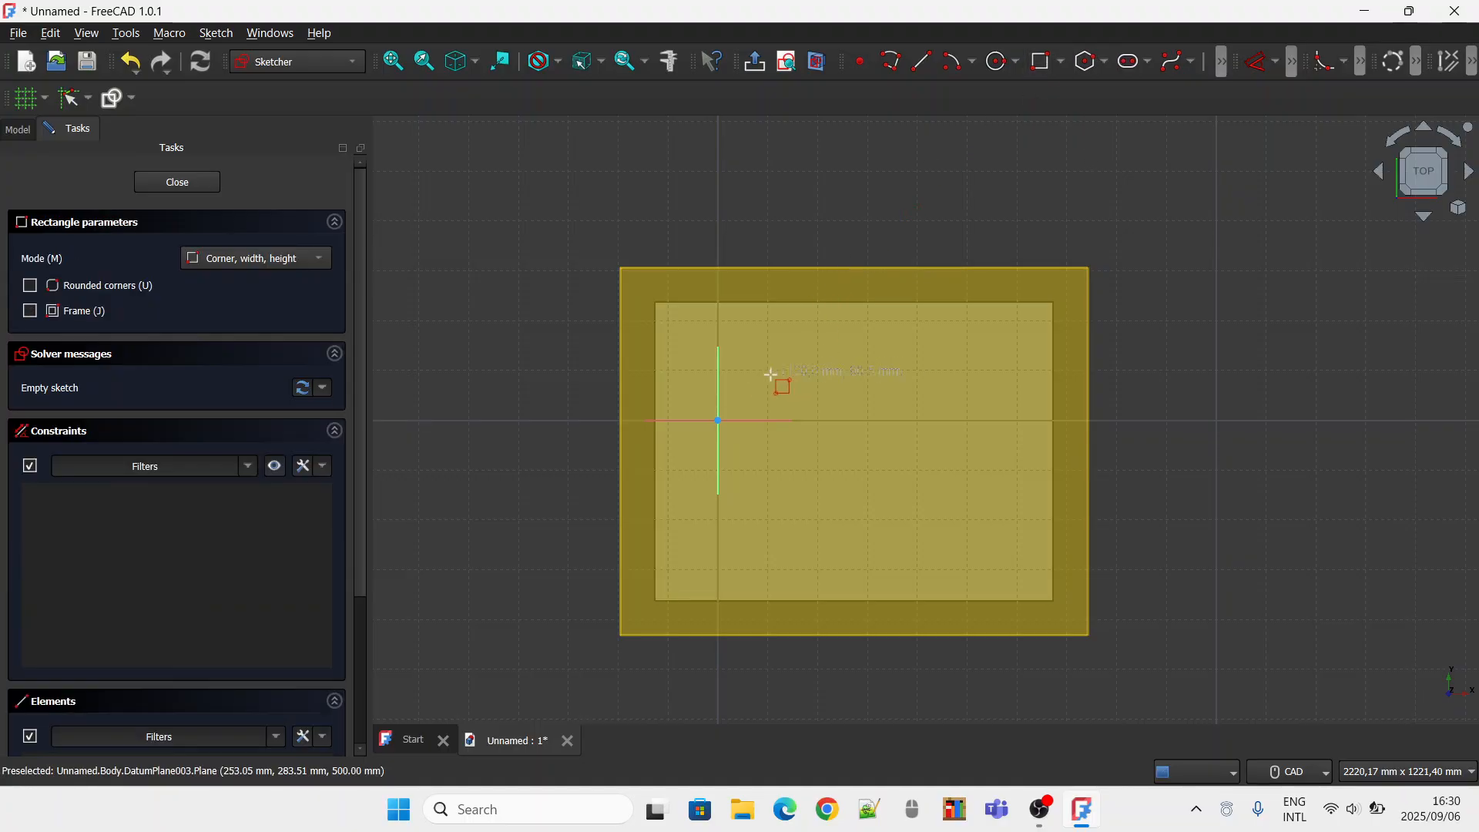
{"action": "left_click", "coordinate": [707, 338]}
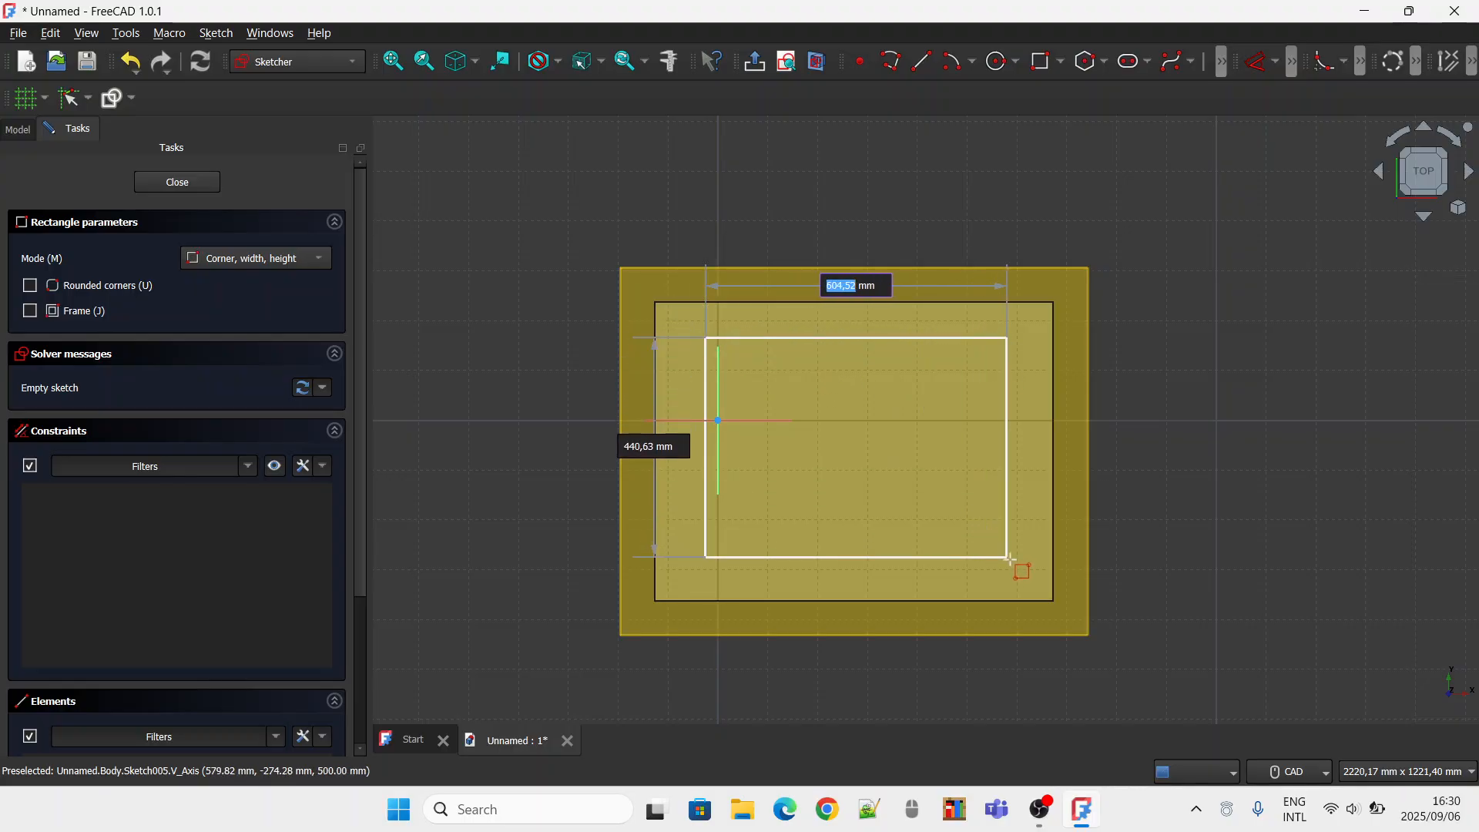
{"action": "left_click", "coordinate": [1011, 570]}
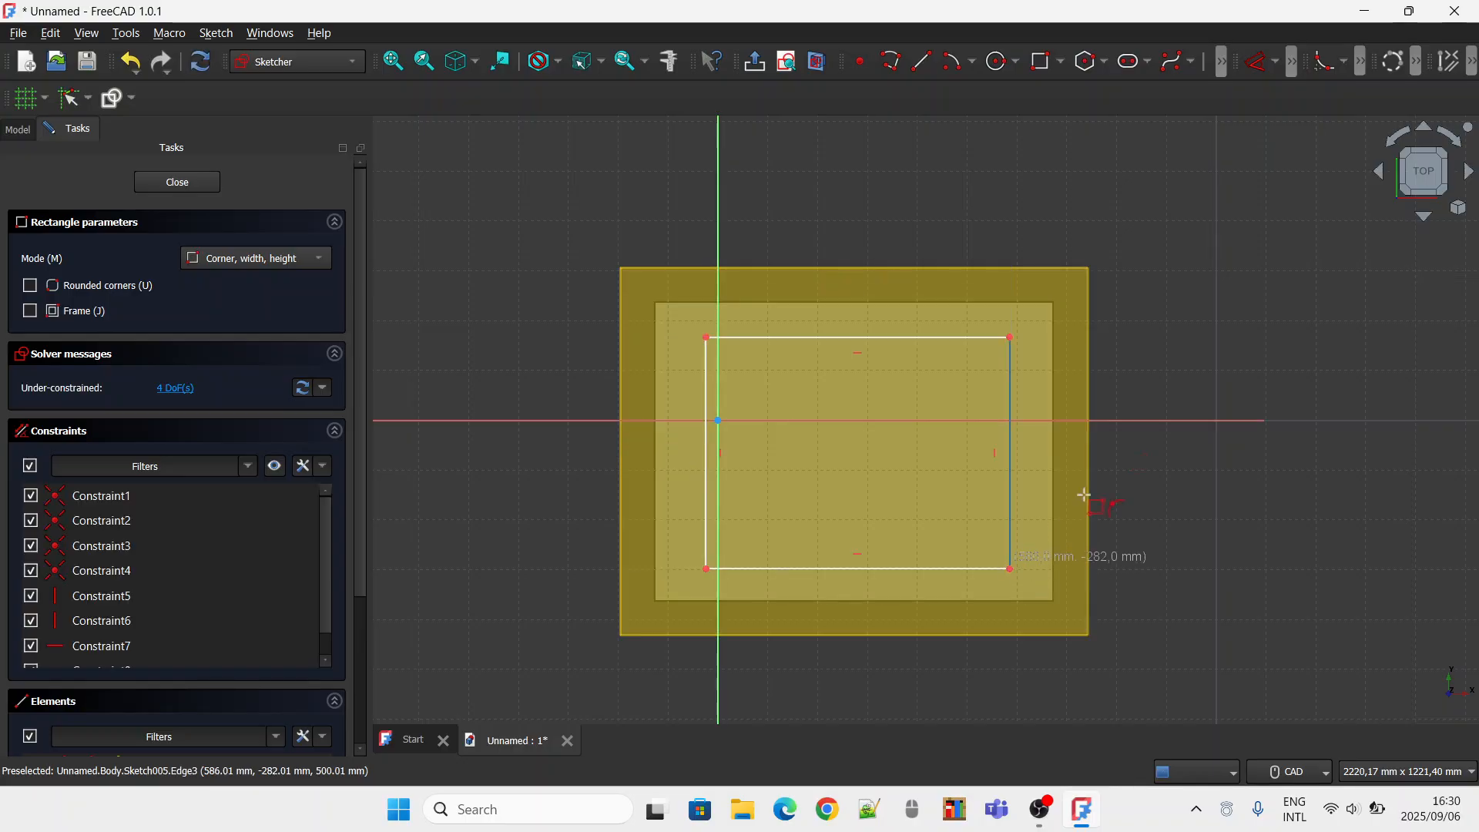
Move the whole rectangle about 24 mm, mostly leftward and slightly up, without making copies.
{"action": "double_click", "coordinate": [876, 339]}
{"action": "right_click", "coordinate": [876, 339]}
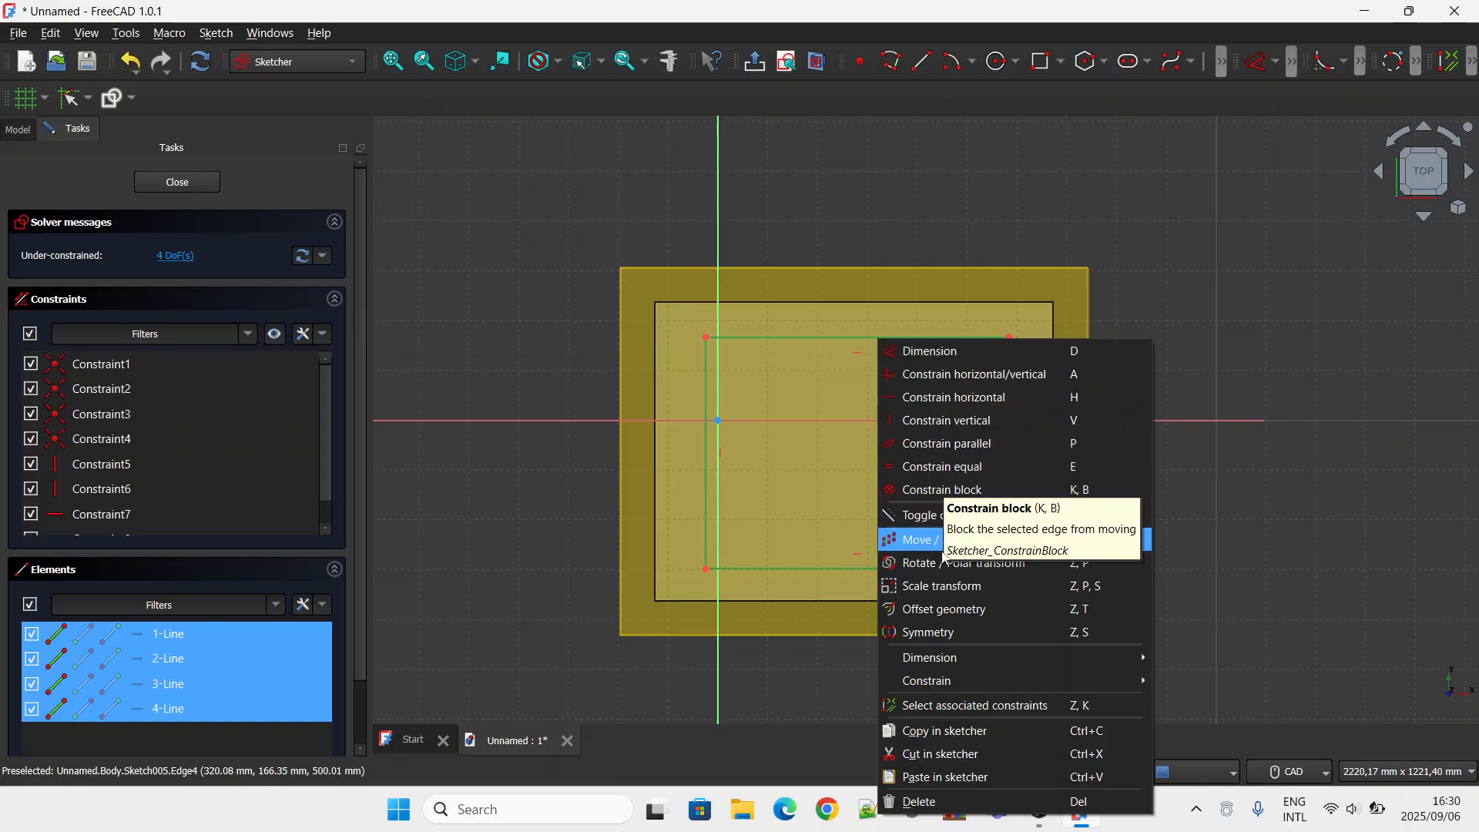
{"action": "left_click", "coordinate": [959, 540]}
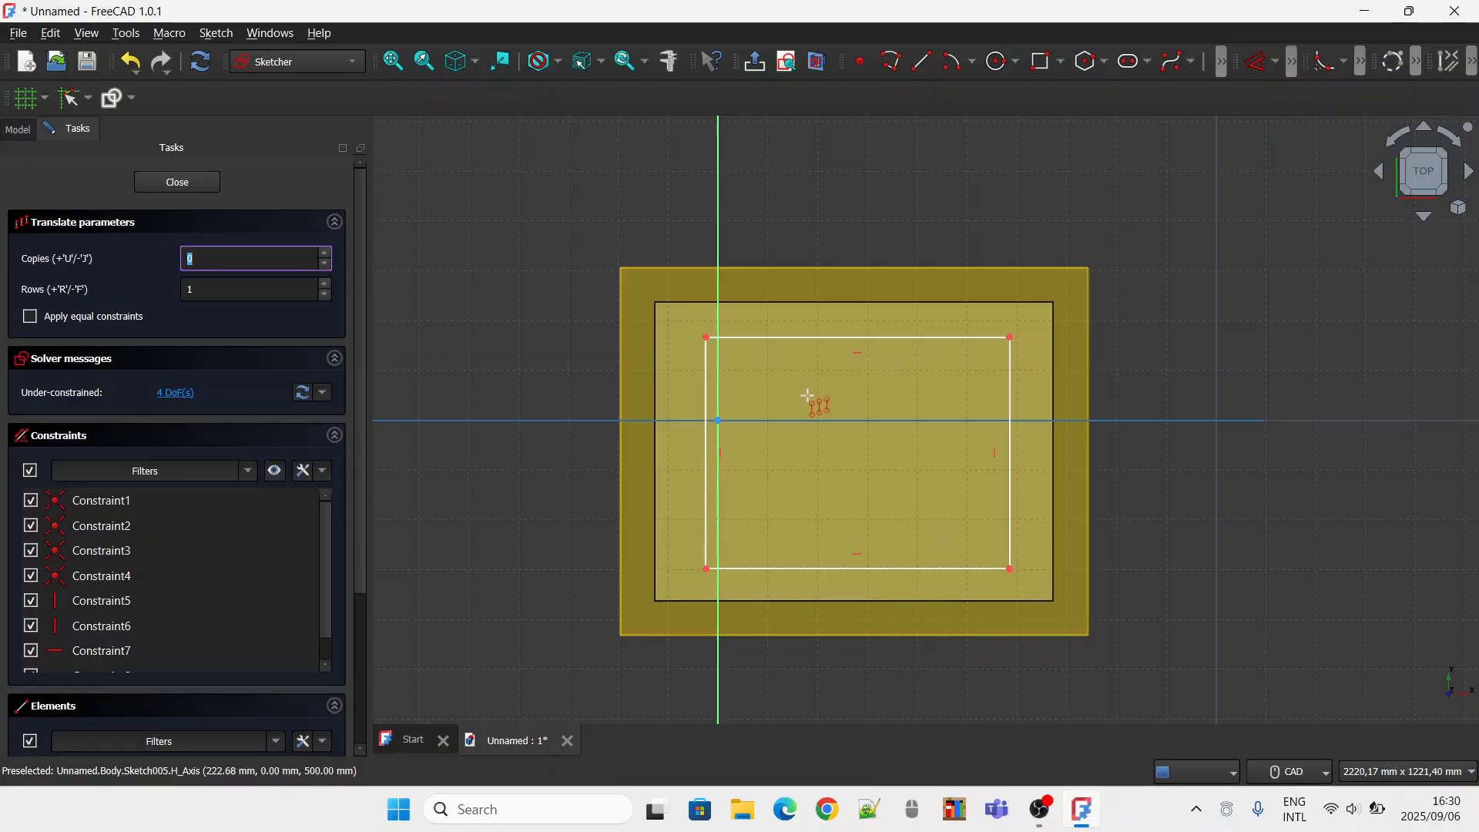
{"action": "left_click", "coordinate": [768, 338]}
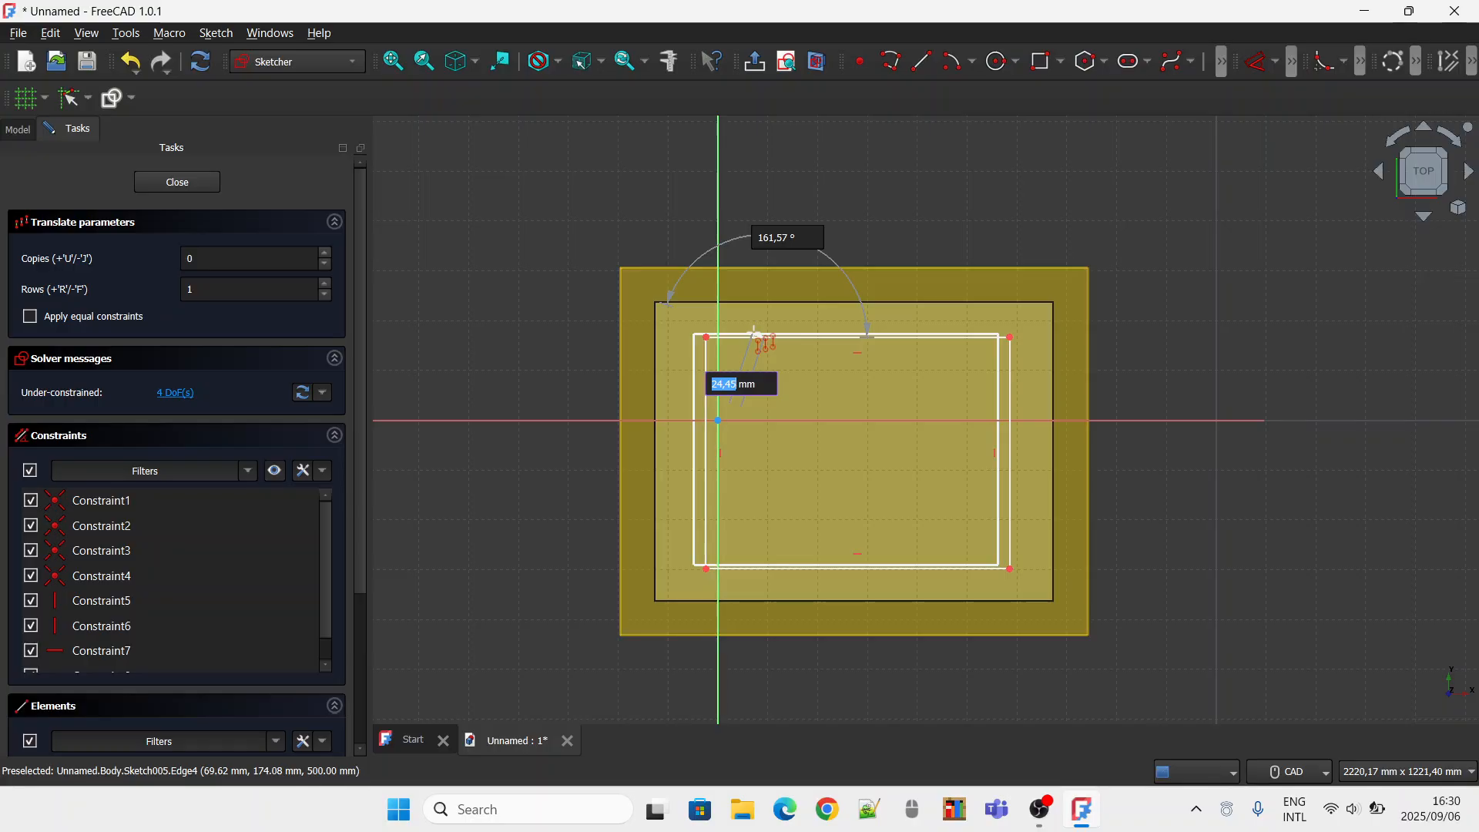
{"action": "key", "text": "Escape"}
{"action": "right_click", "coordinate": [1020, 282]}
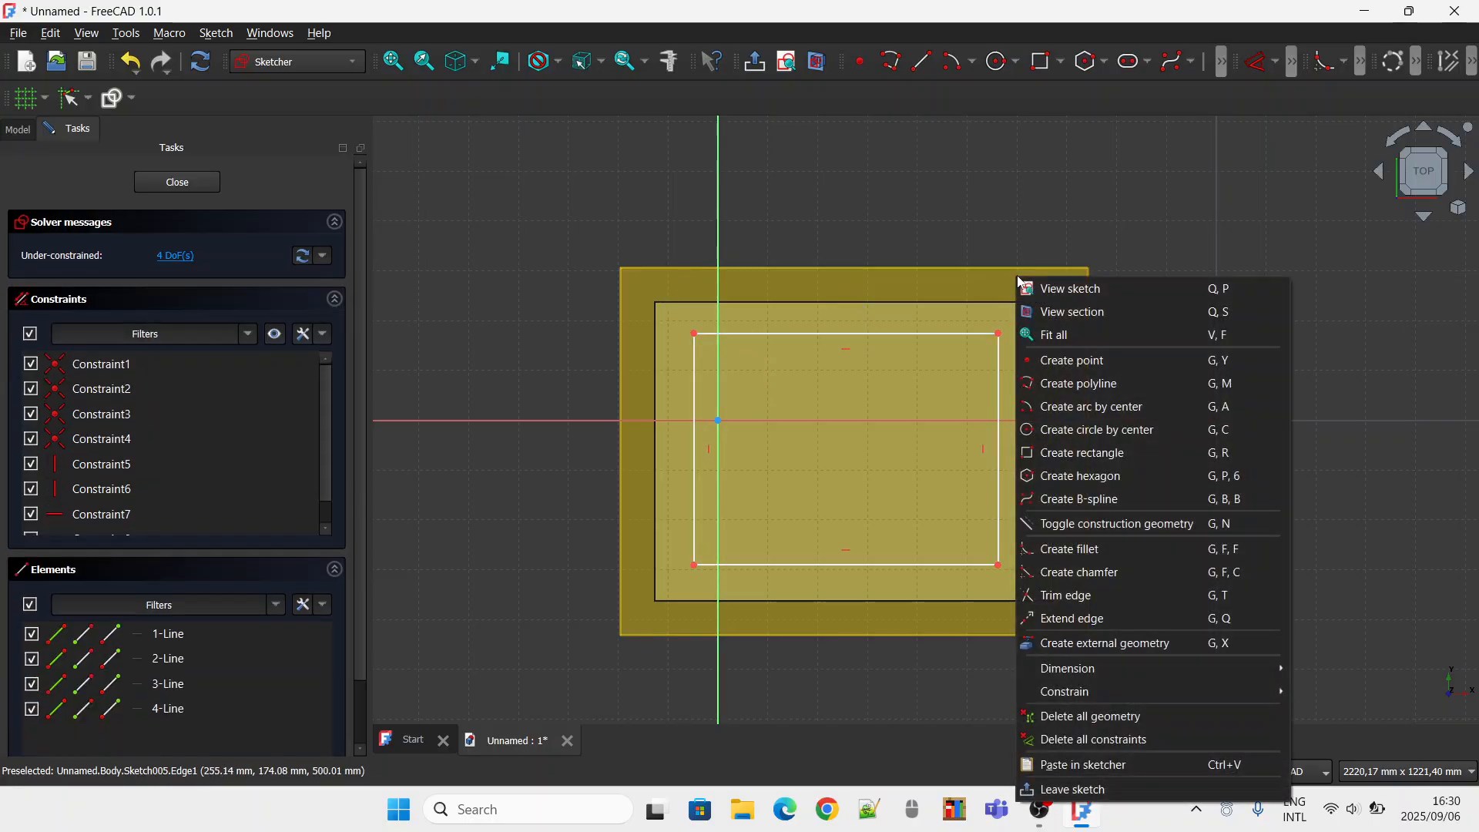
Move the whole rectangle slightly right and down so it sits roughly centred within the tabletop outline.
{"action": "left_click", "coordinate": [941, 333]}
{"action": "double_click", "coordinate": [943, 335]}
{"action": "right_click", "coordinate": [942, 336]}
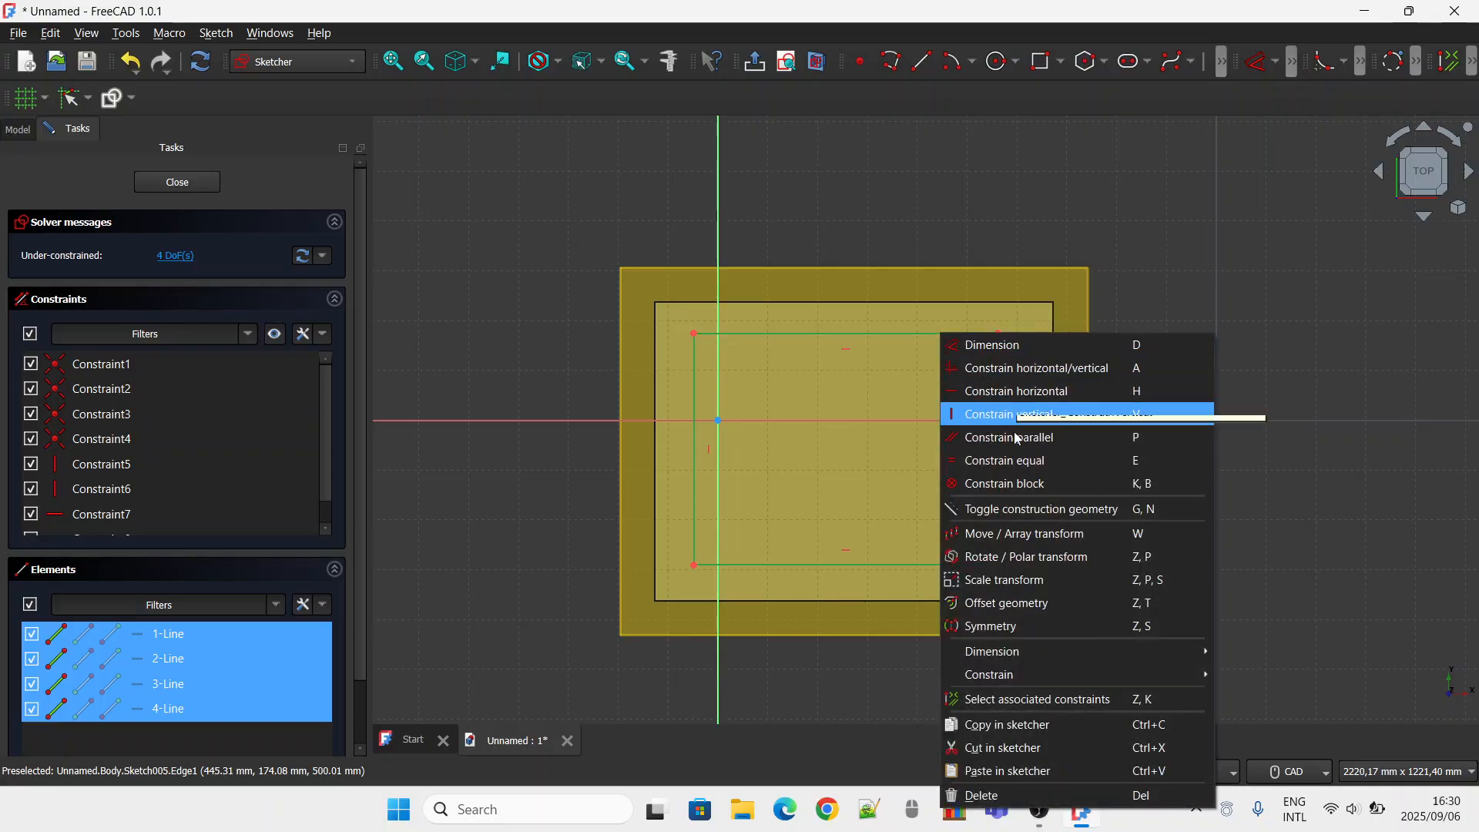
{"action": "left_click", "coordinate": [994, 528]}
{"action": "left_click", "coordinate": [874, 333]}
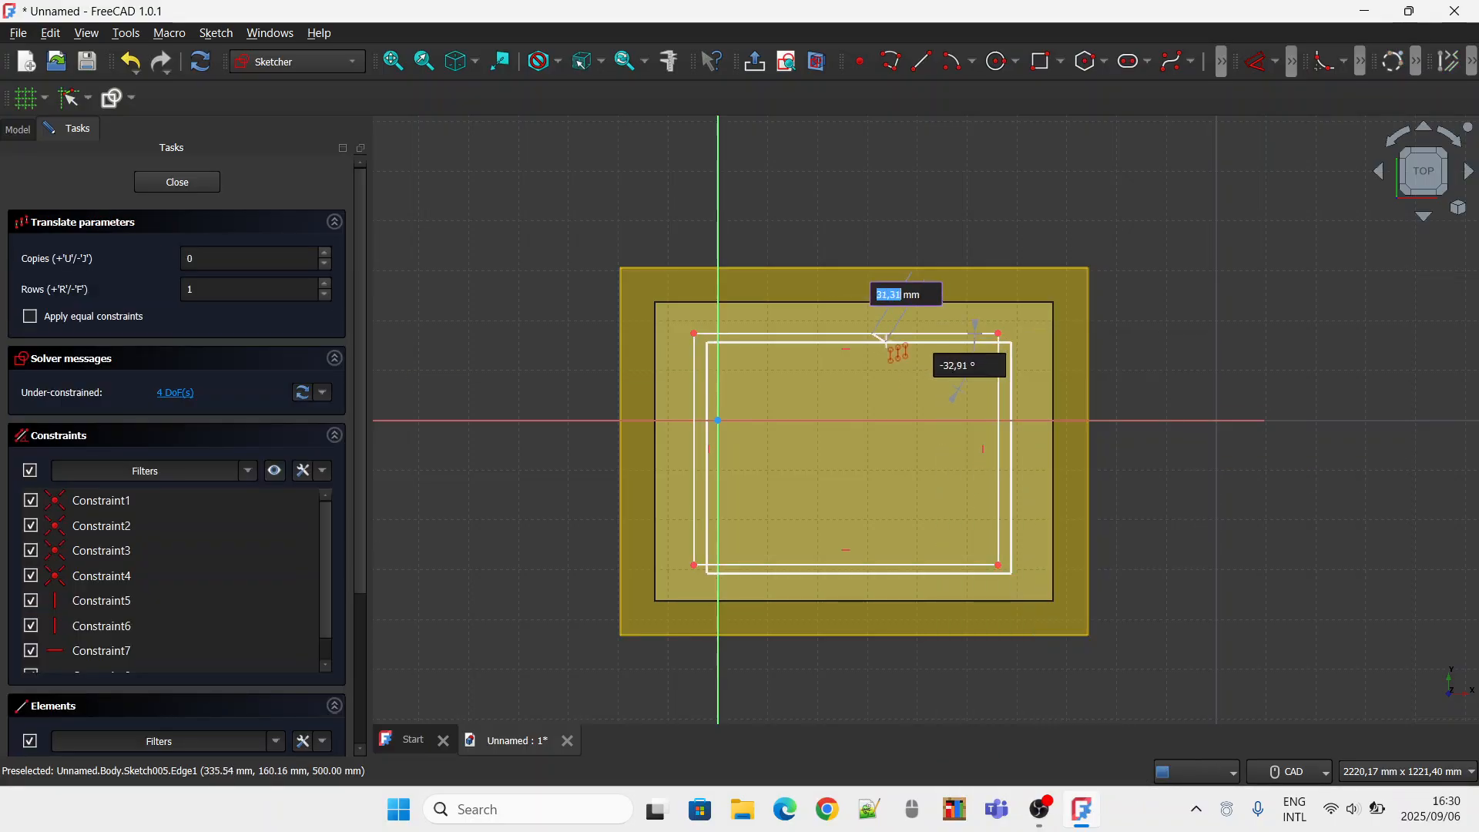
{"action": "left_click", "coordinate": [883, 343]}
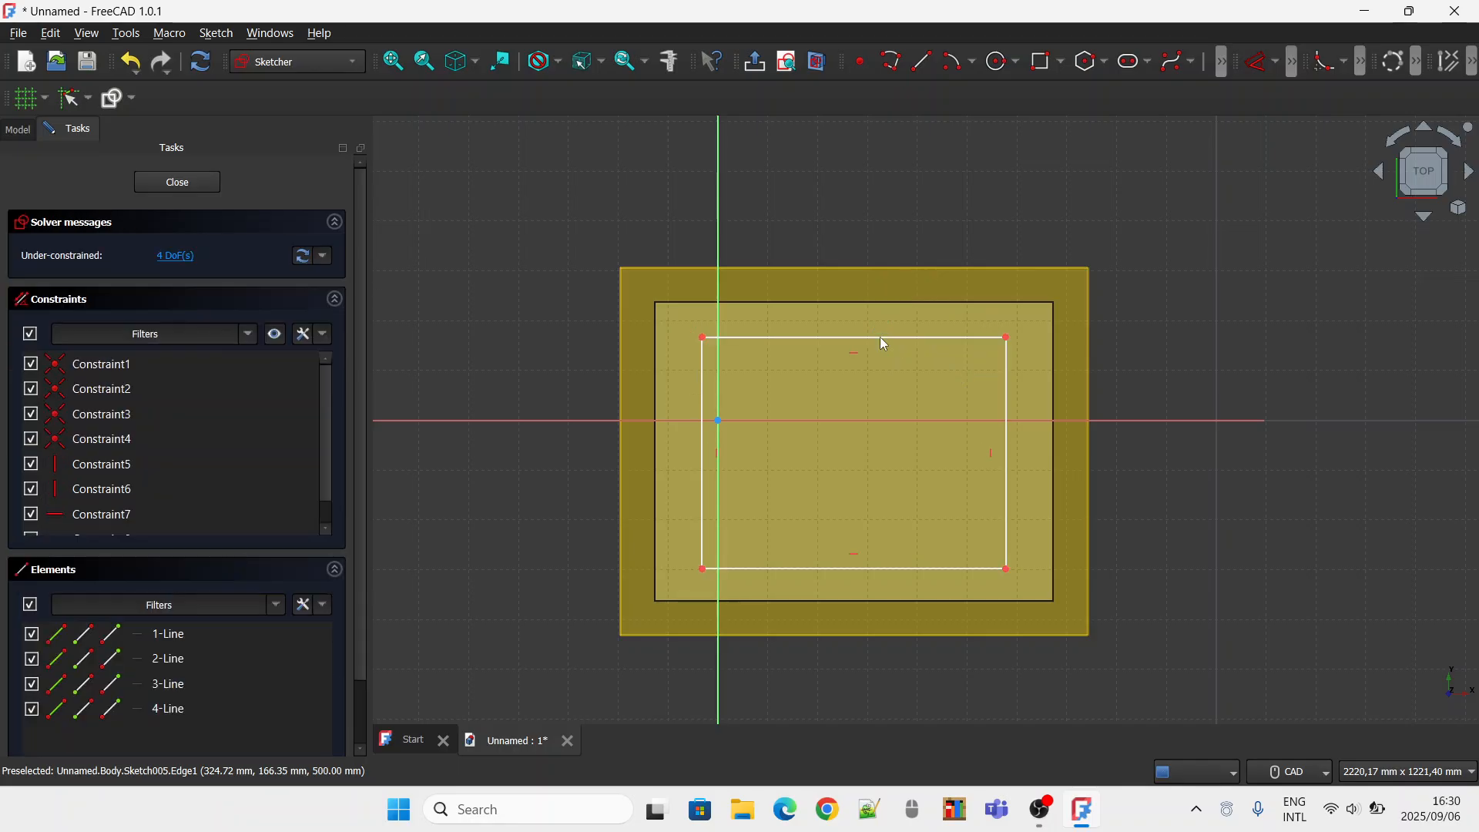
{"action": "right_click", "coordinate": [1135, 256]}
{"action": "left_click", "coordinate": [1107, 234]}
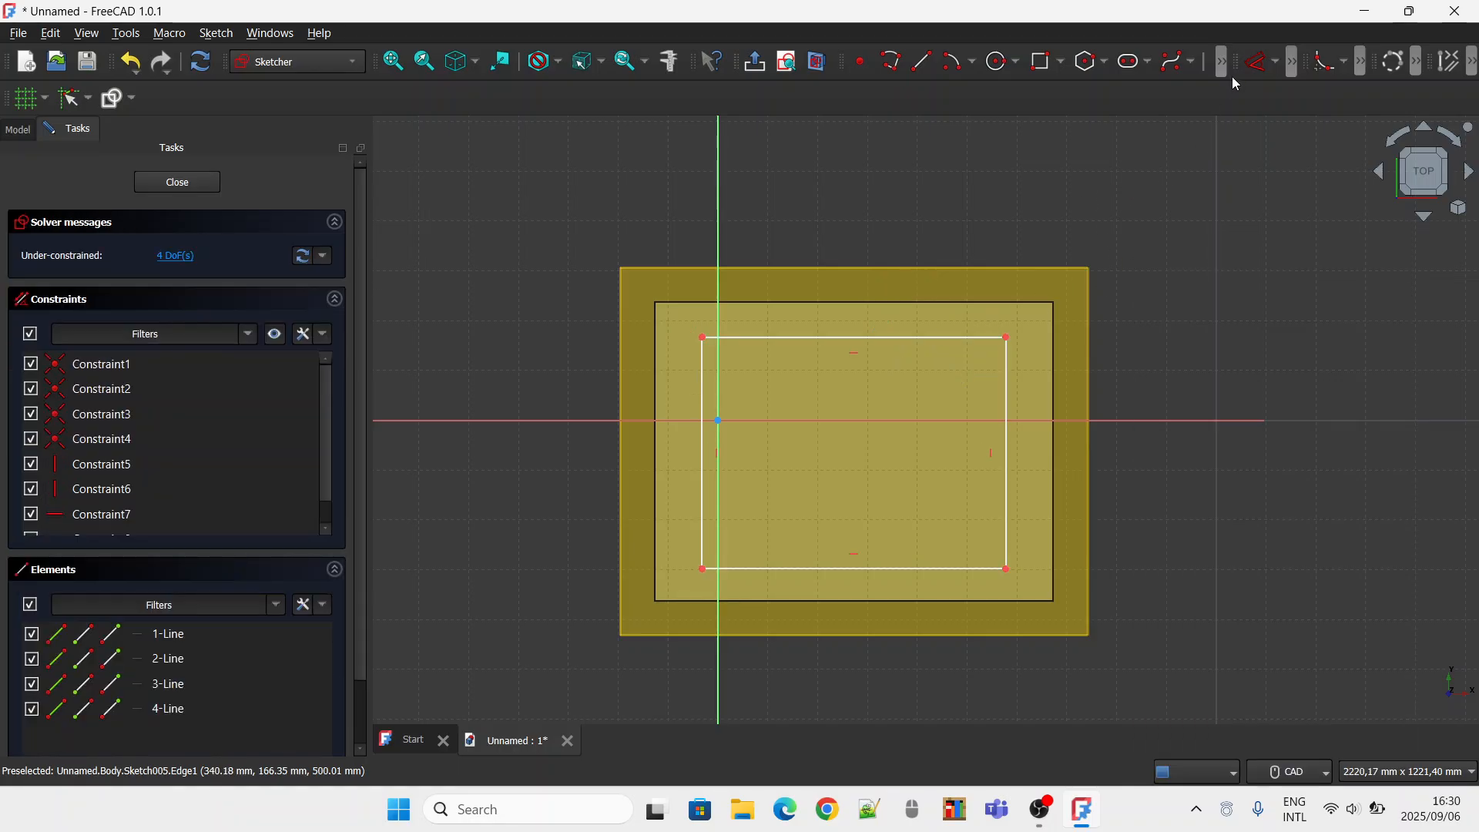
Dimension the rectangle's upper edge and set its length to 600 mm.
{"action": "left_click", "coordinate": [1275, 63]}
{"action": "left_click", "coordinate": [1237, 168]}
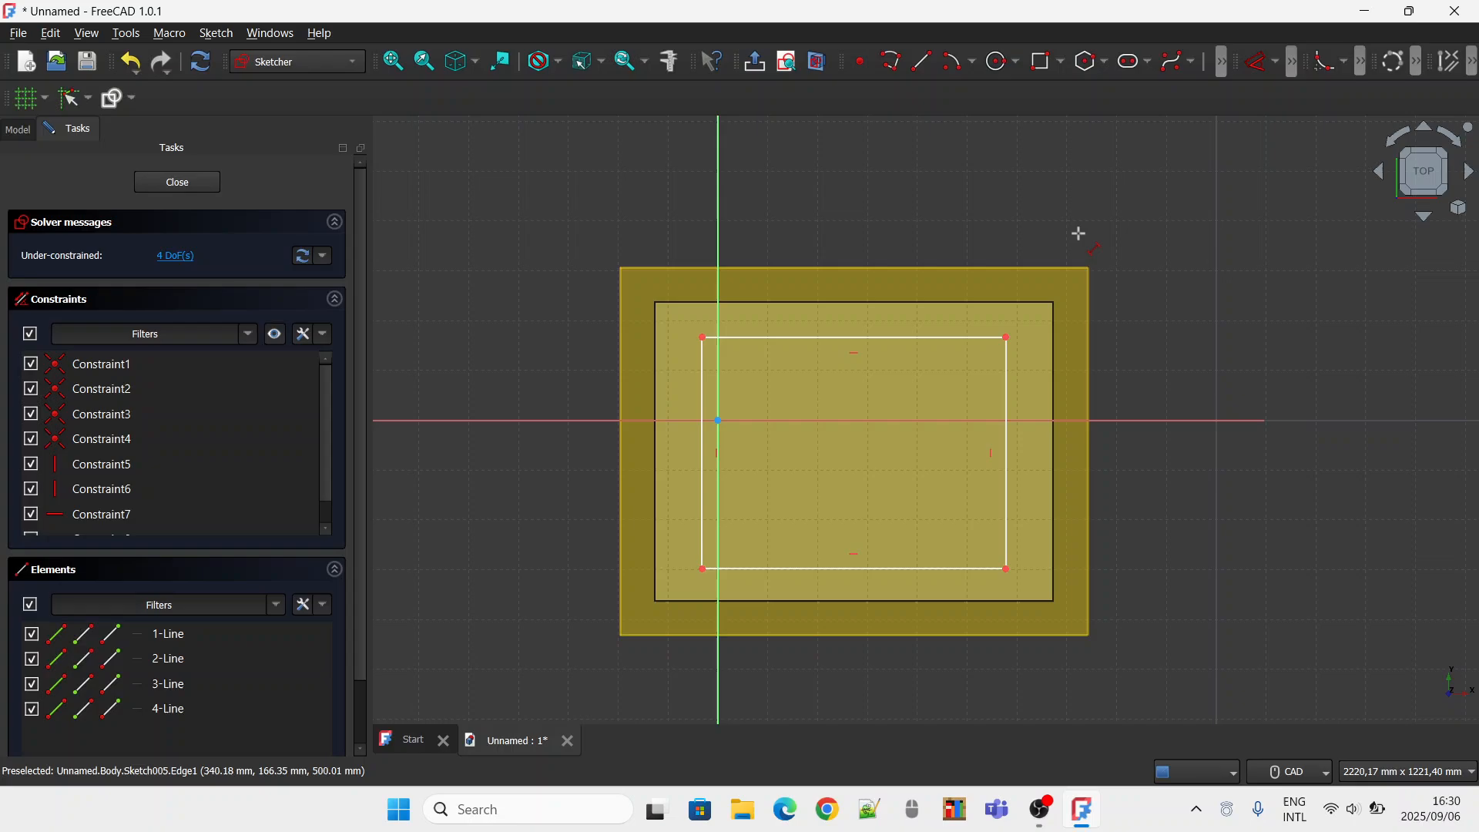
{"action": "left_click", "coordinate": [777, 339]}
{"action": "left_click", "coordinate": [779, 378]}
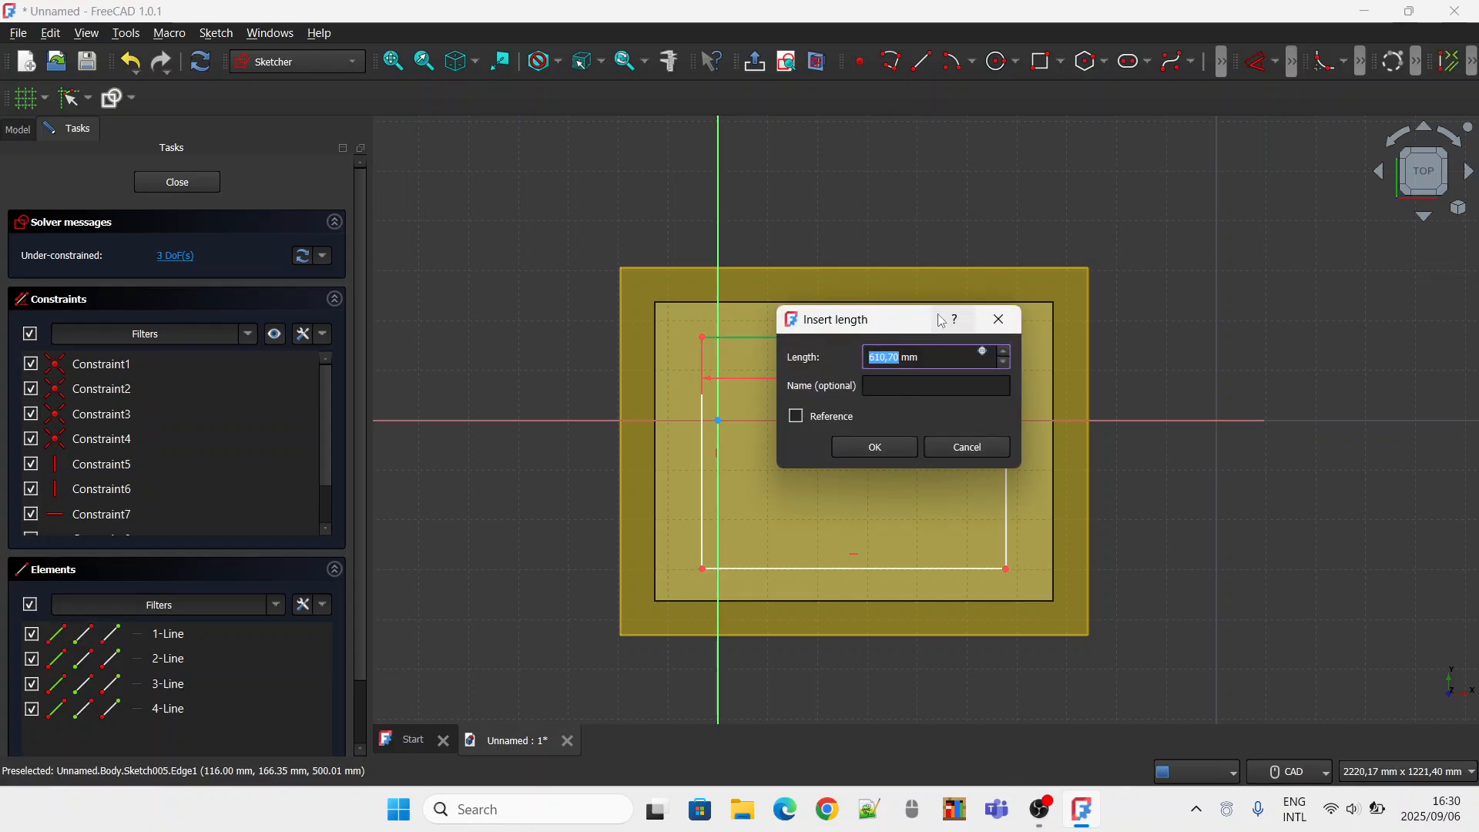
{"action": "type", "text": "600"}
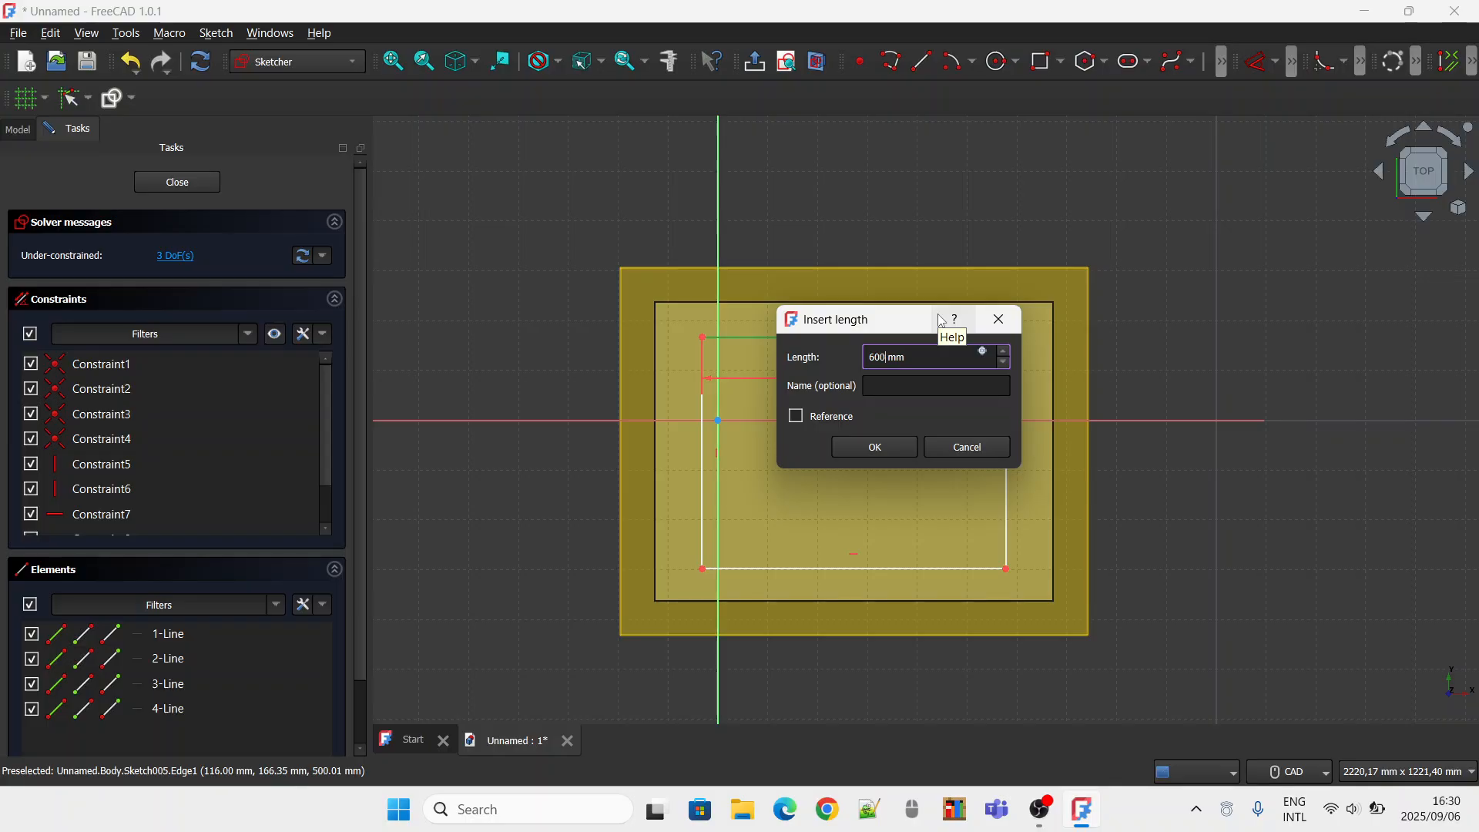
{"action": "key", "text": "Return"}
Dimension the rectangle's right edge and set its length to 450 mm.
{"action": "left_click", "coordinate": [1009, 460]}
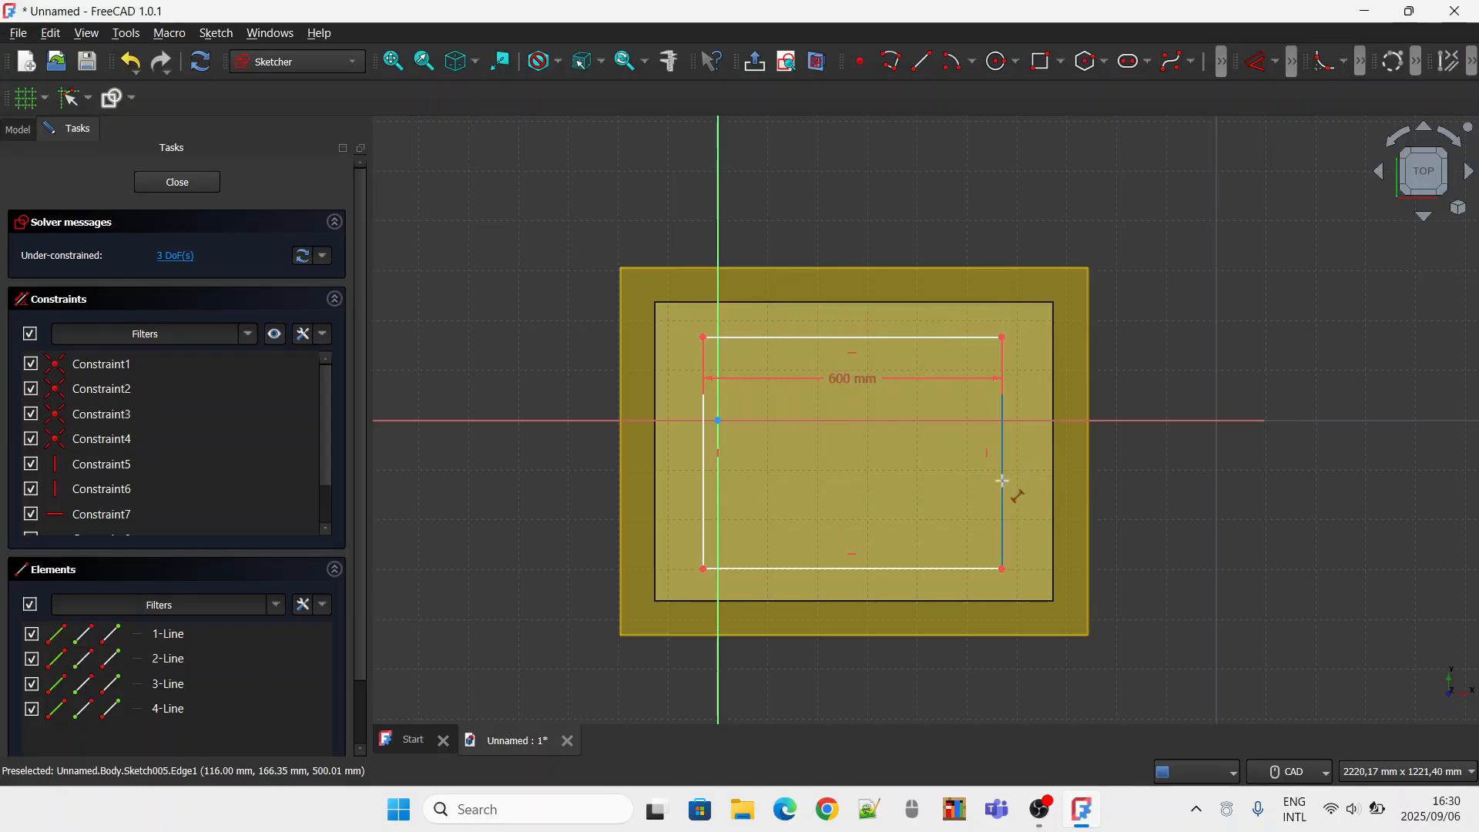
{"action": "left_click", "coordinate": [1011, 485]}
{"action": "type", "text": "450"}
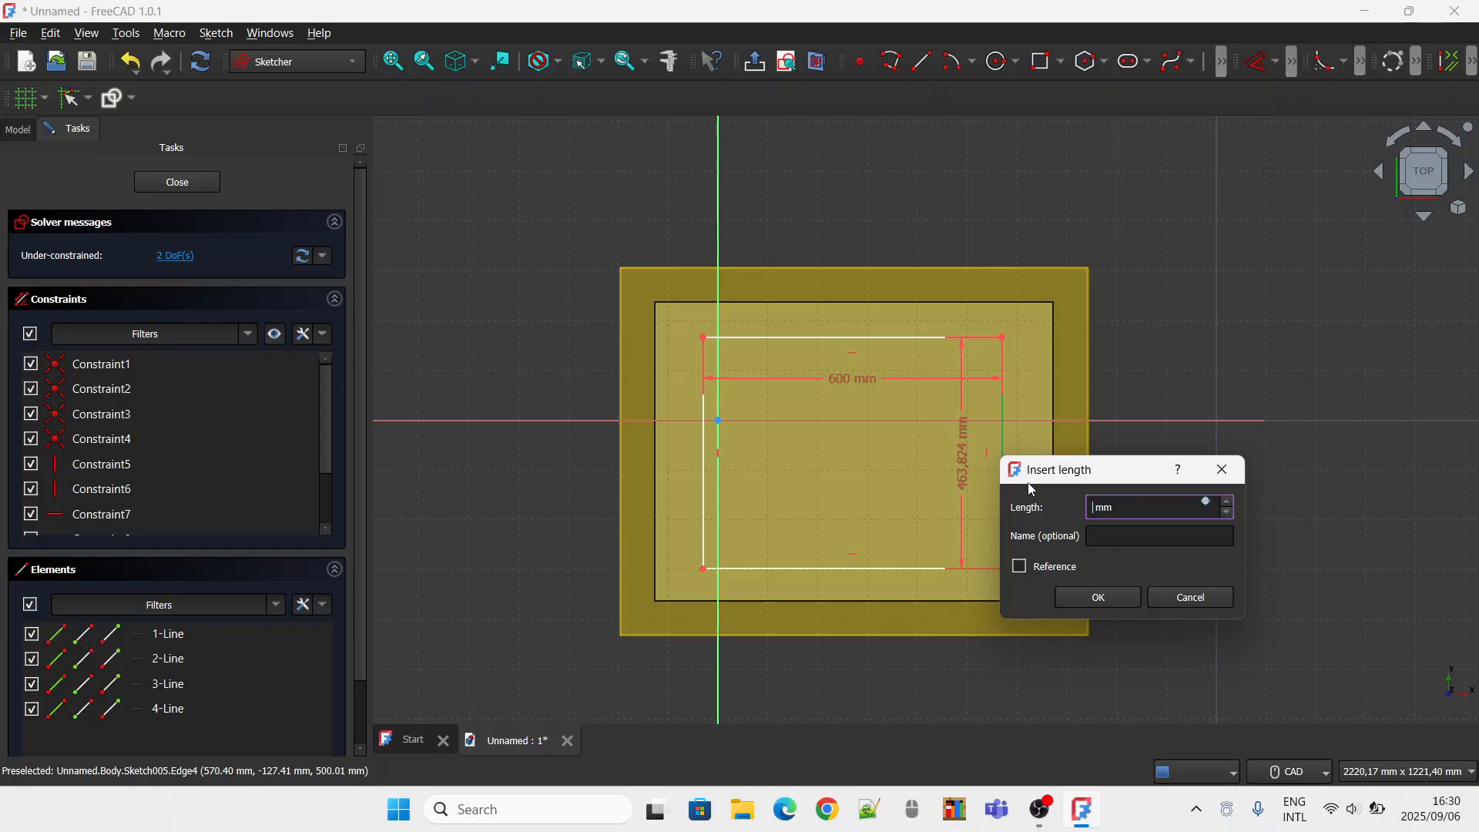
{"action": "key", "text": "Return"}
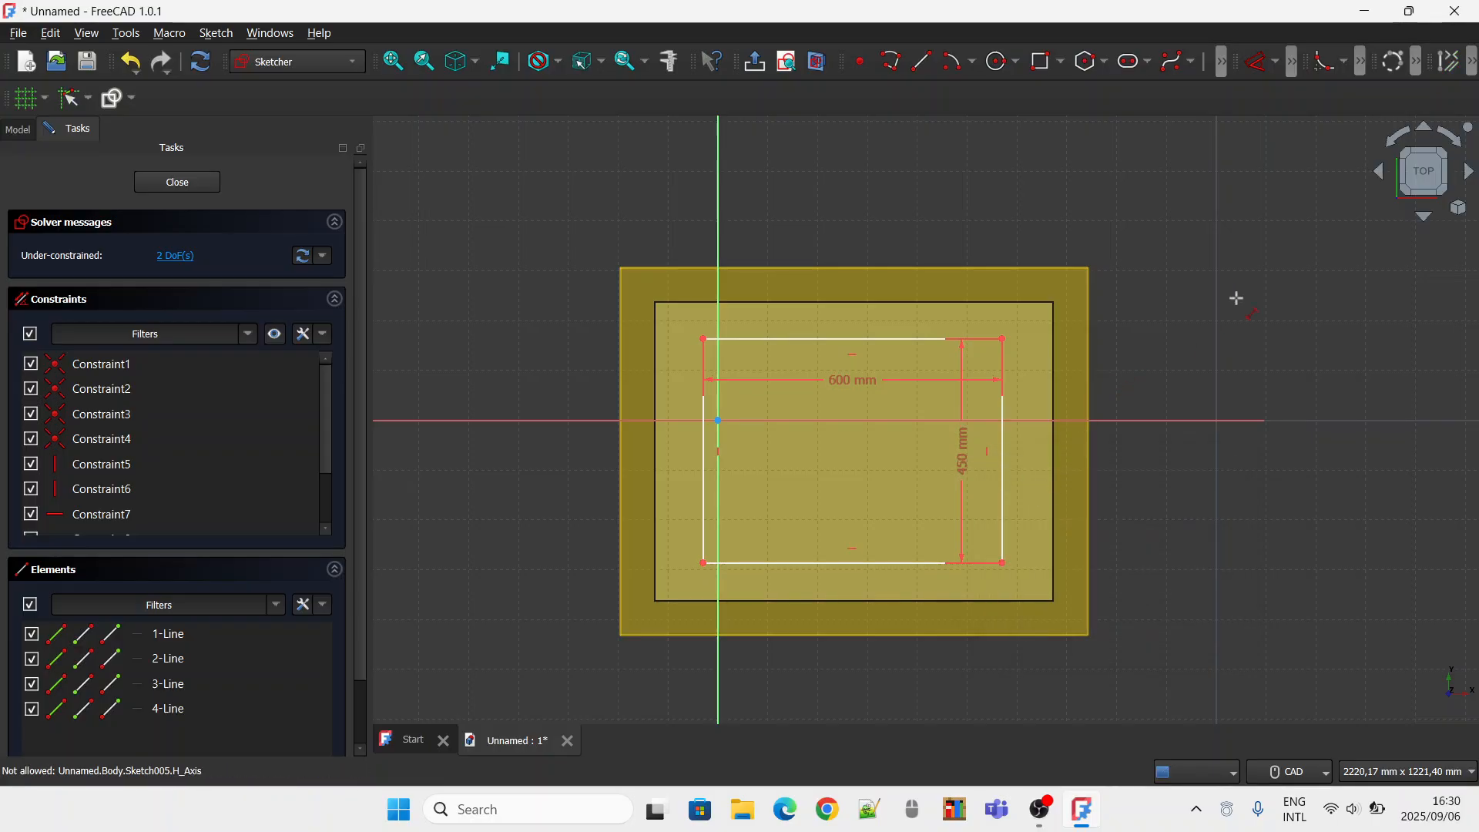
Try a lock constraint on the rectangle's upper-right corner and undo it.
{"action": "left_click", "coordinate": [1276, 61]}
{"action": "left_click", "coordinate": [1280, 277]}
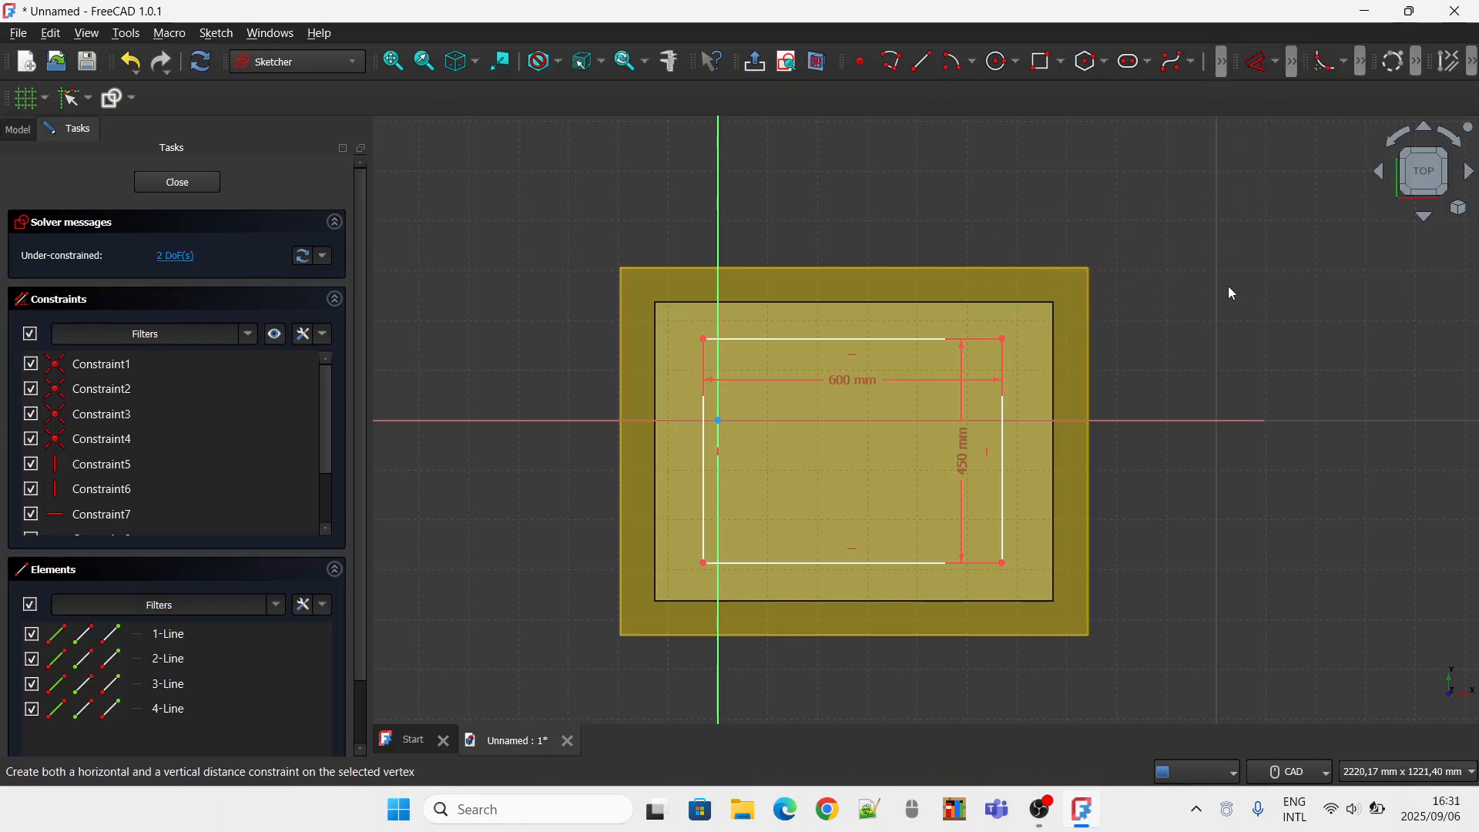
{"action": "left_click", "coordinate": [1002, 338]}
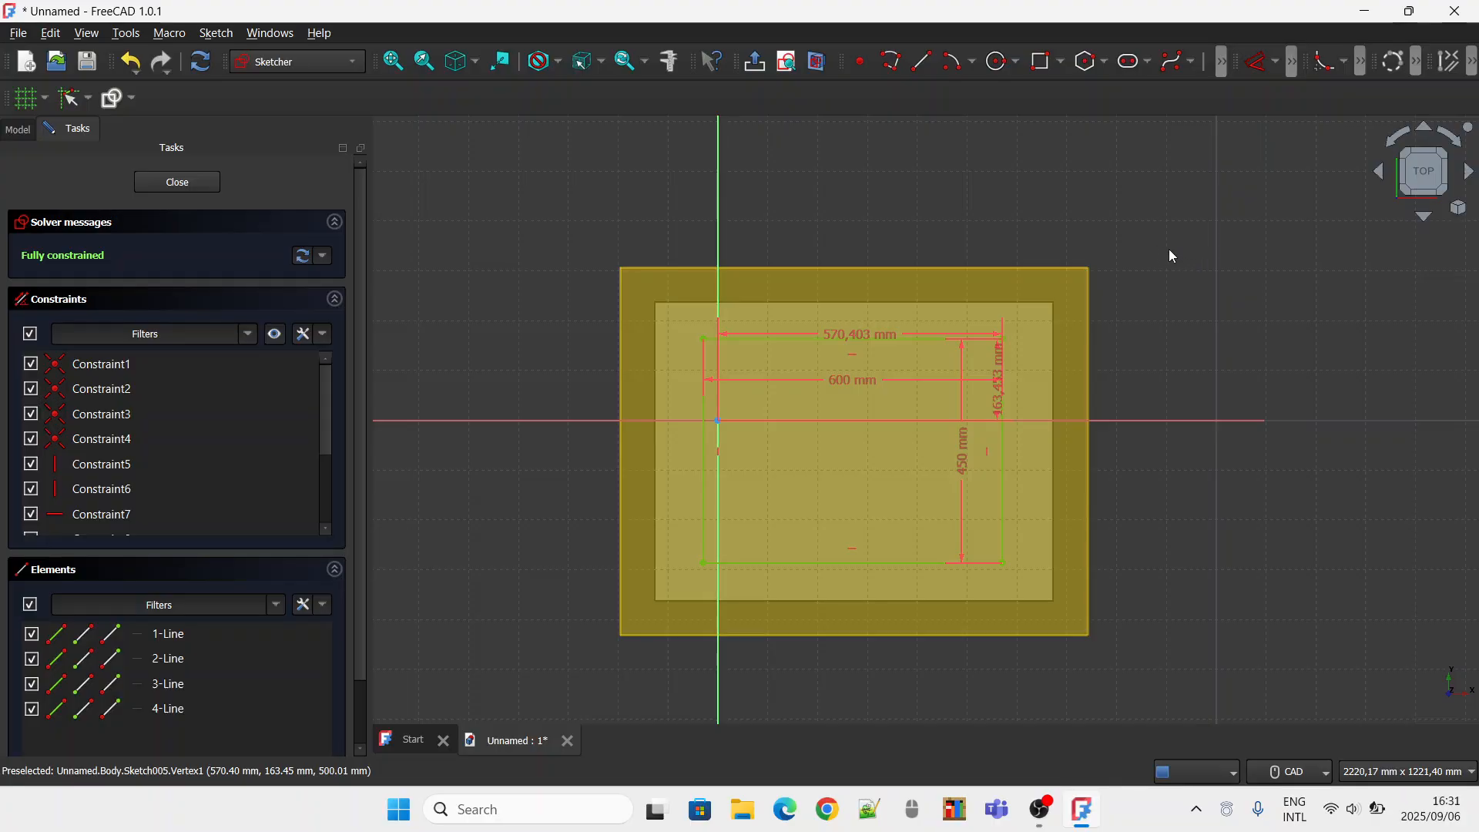
{"action": "left_click", "coordinate": [136, 71]}
{"action": "left_click", "coordinate": [150, 88]}
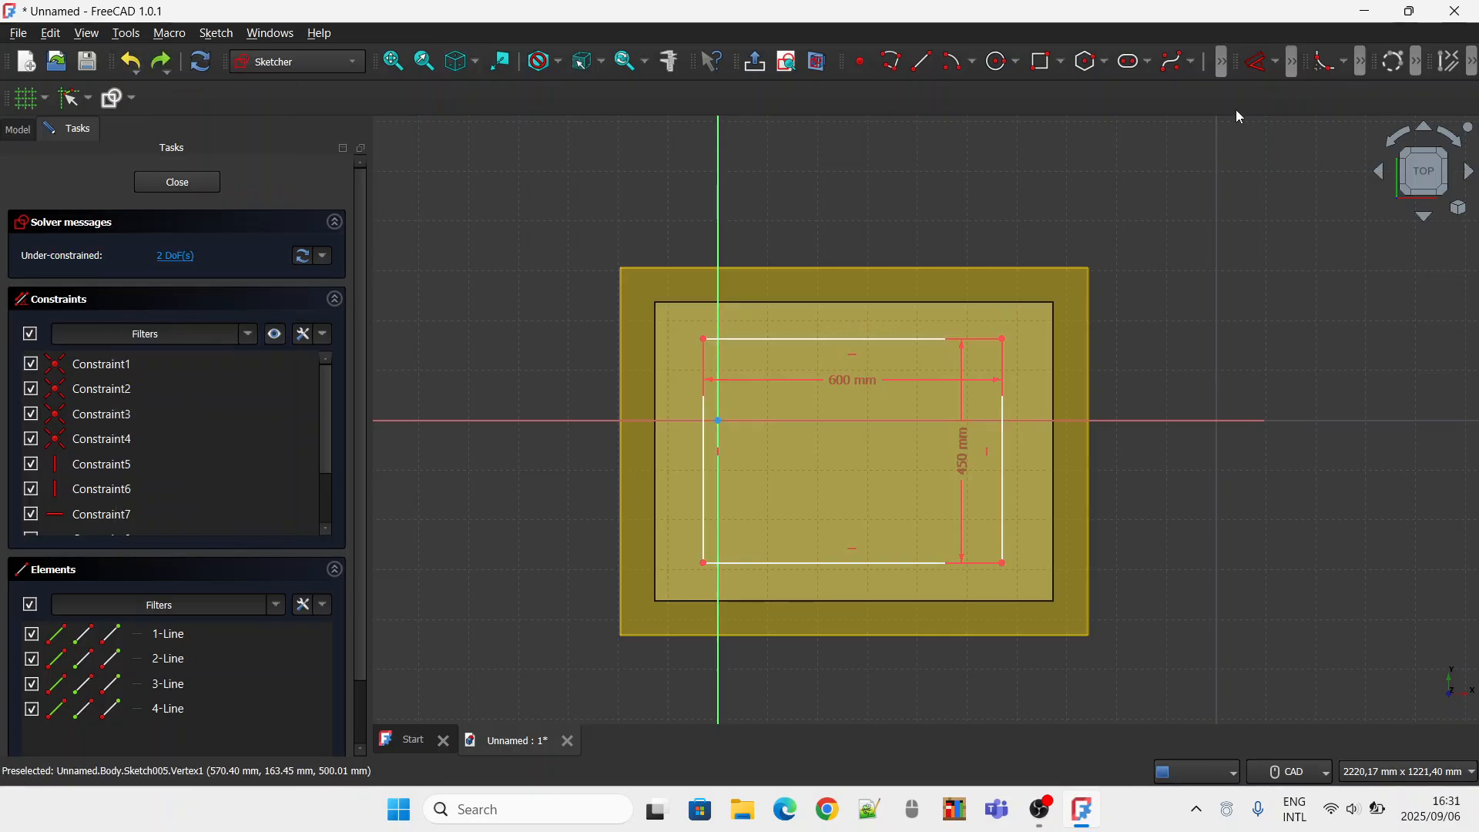
Fillet the rectangle's upper-right corner between its upper and right edges, with Preserve corner enabled.
{"action": "left_click", "coordinate": [1325, 71]}
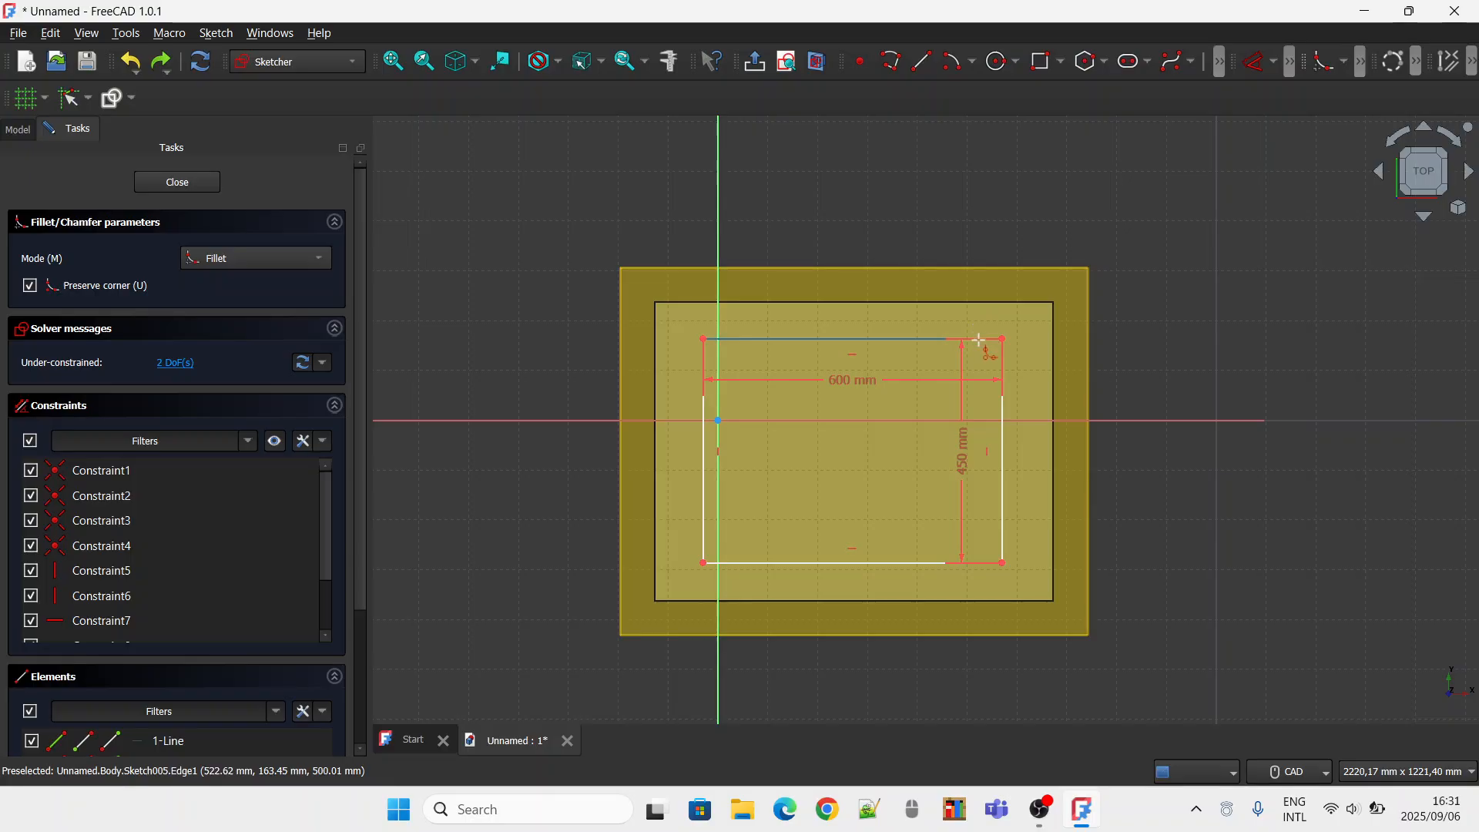
{"action": "left_click", "coordinate": [974, 337]}
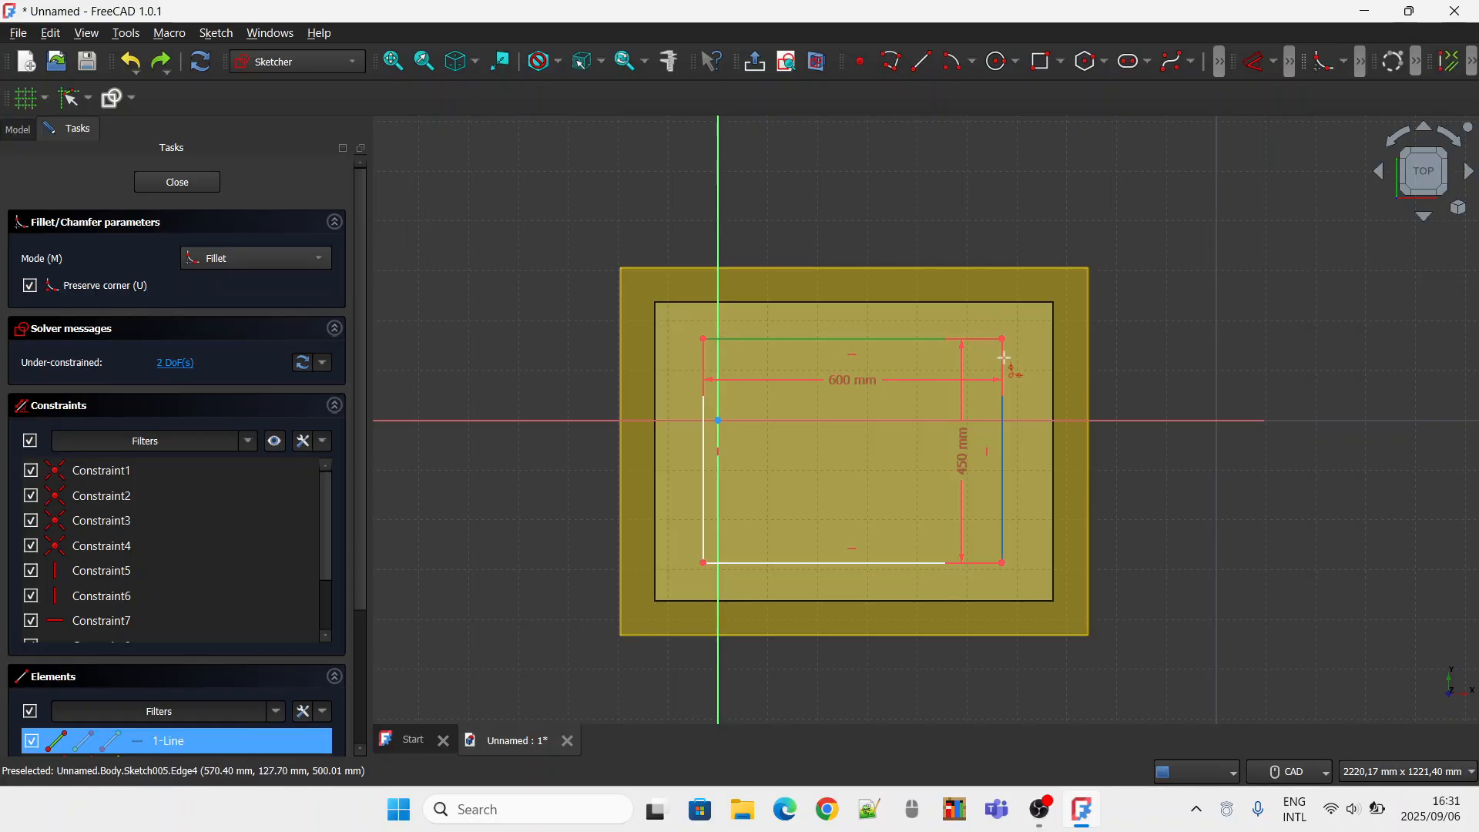
{"action": "left_click", "coordinate": [1004, 367]}
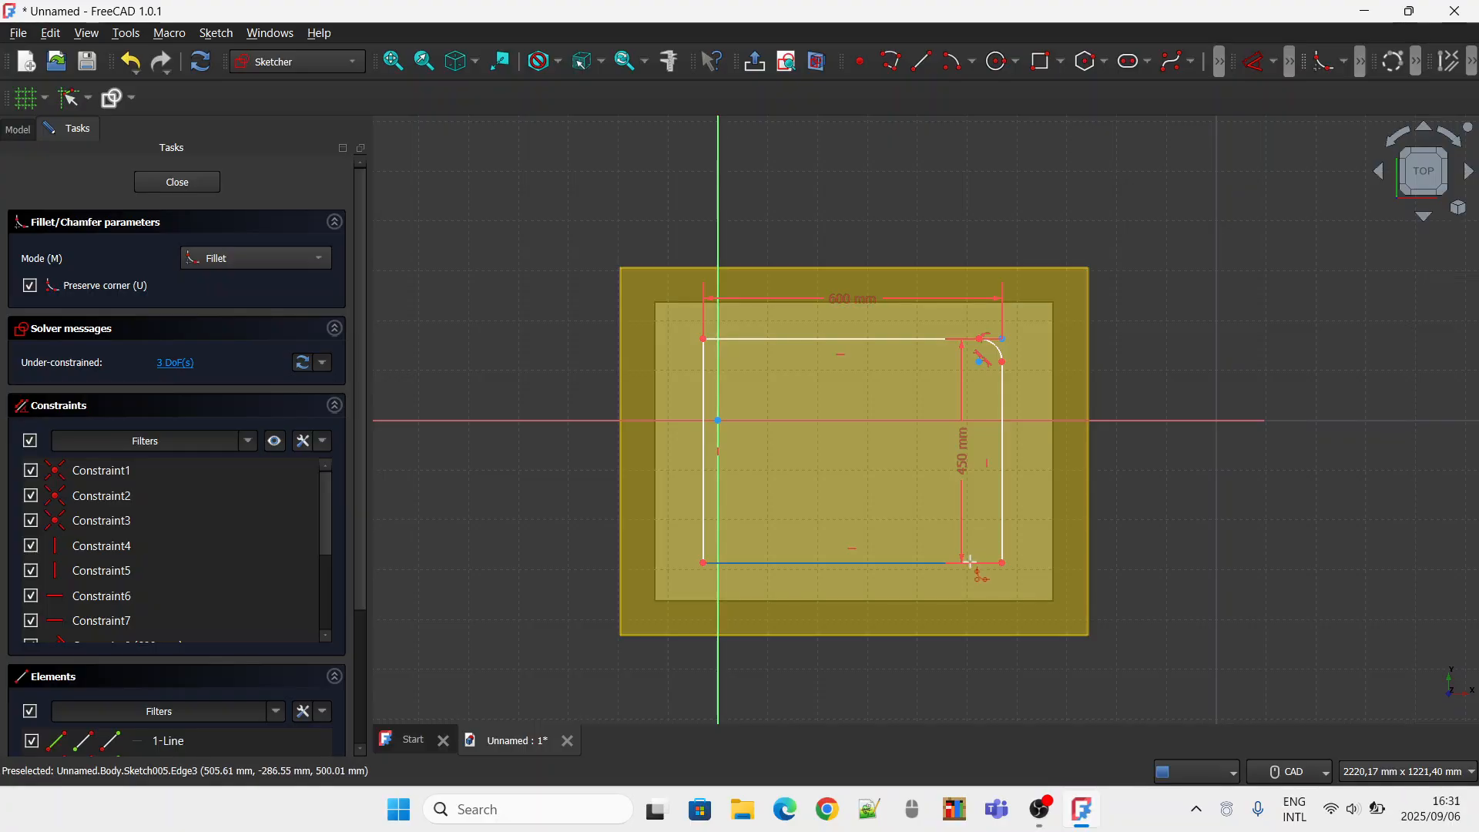
Fillet the rectangle's lower-right, lower-left and upper-left corners, keeping Preserve corner enabled.
{"action": "left_click", "coordinate": [1001, 547]}
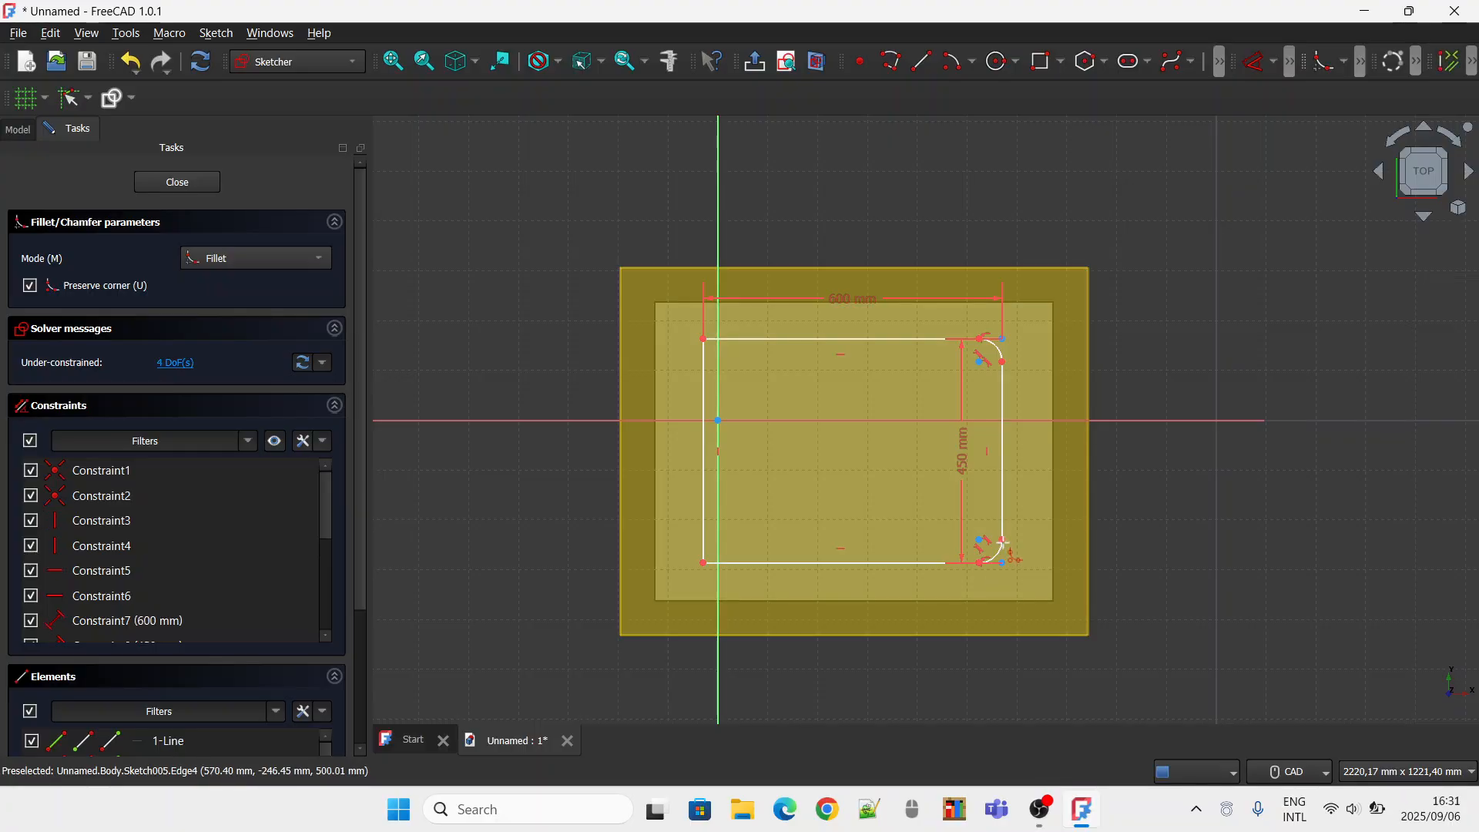
{"action": "left_click", "coordinate": [704, 543]}
{"action": "left_click", "coordinate": [735, 563]}
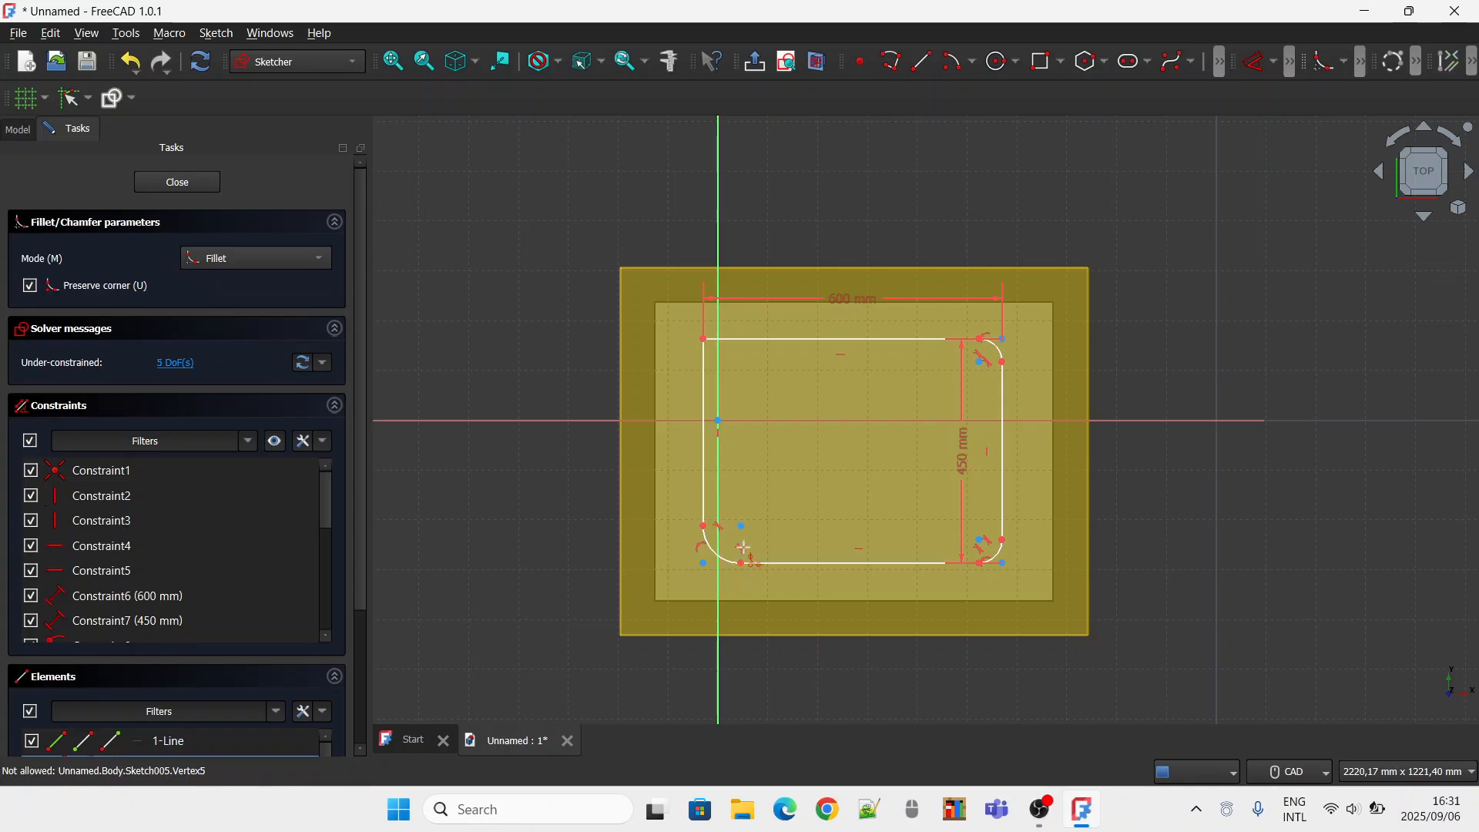
{"action": "left_click", "coordinate": [703, 373]}
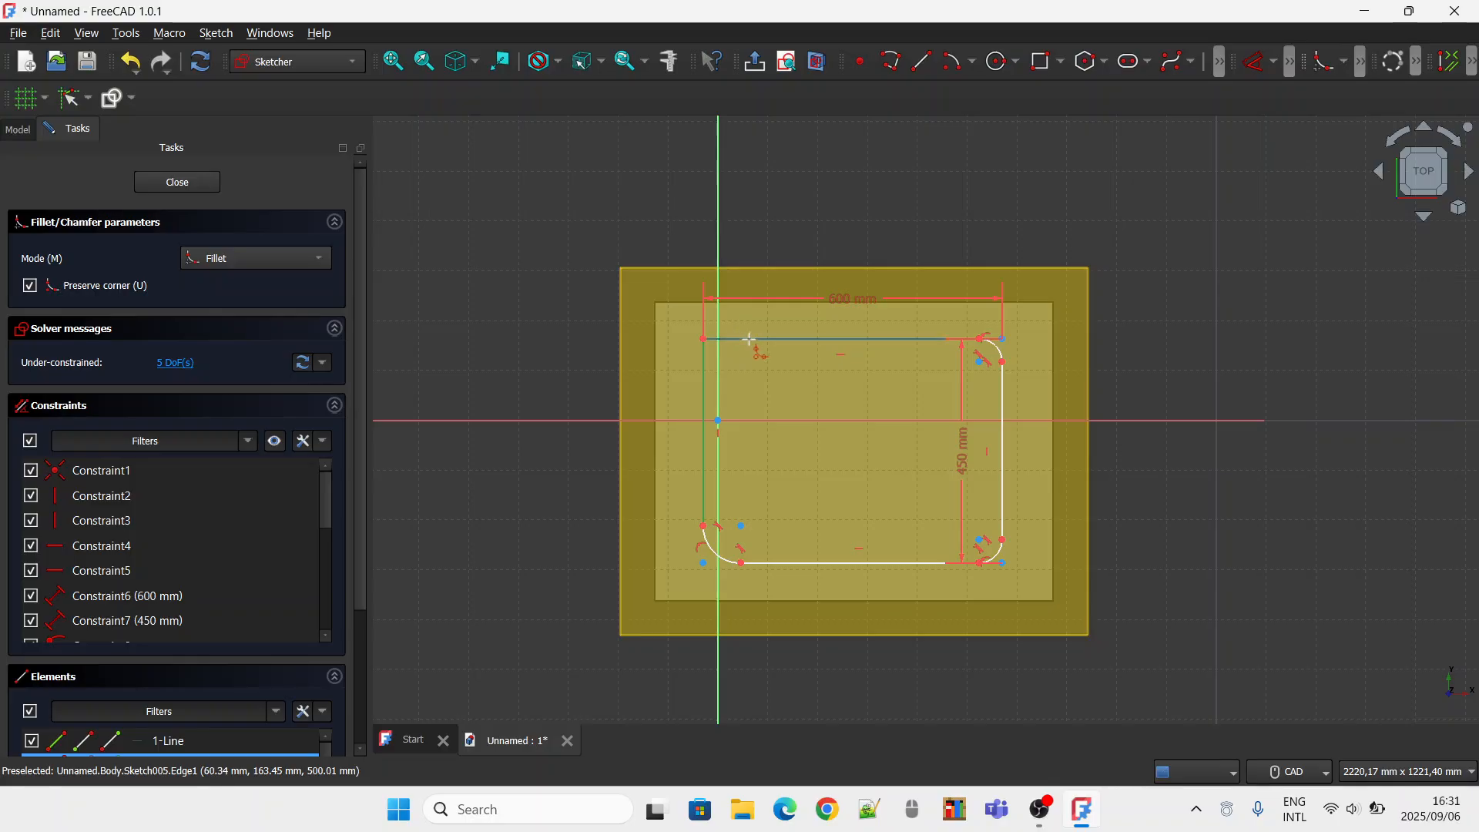
{"action": "left_click", "coordinate": [750, 339]}
{"action": "right_click", "coordinate": [1041, 219]}
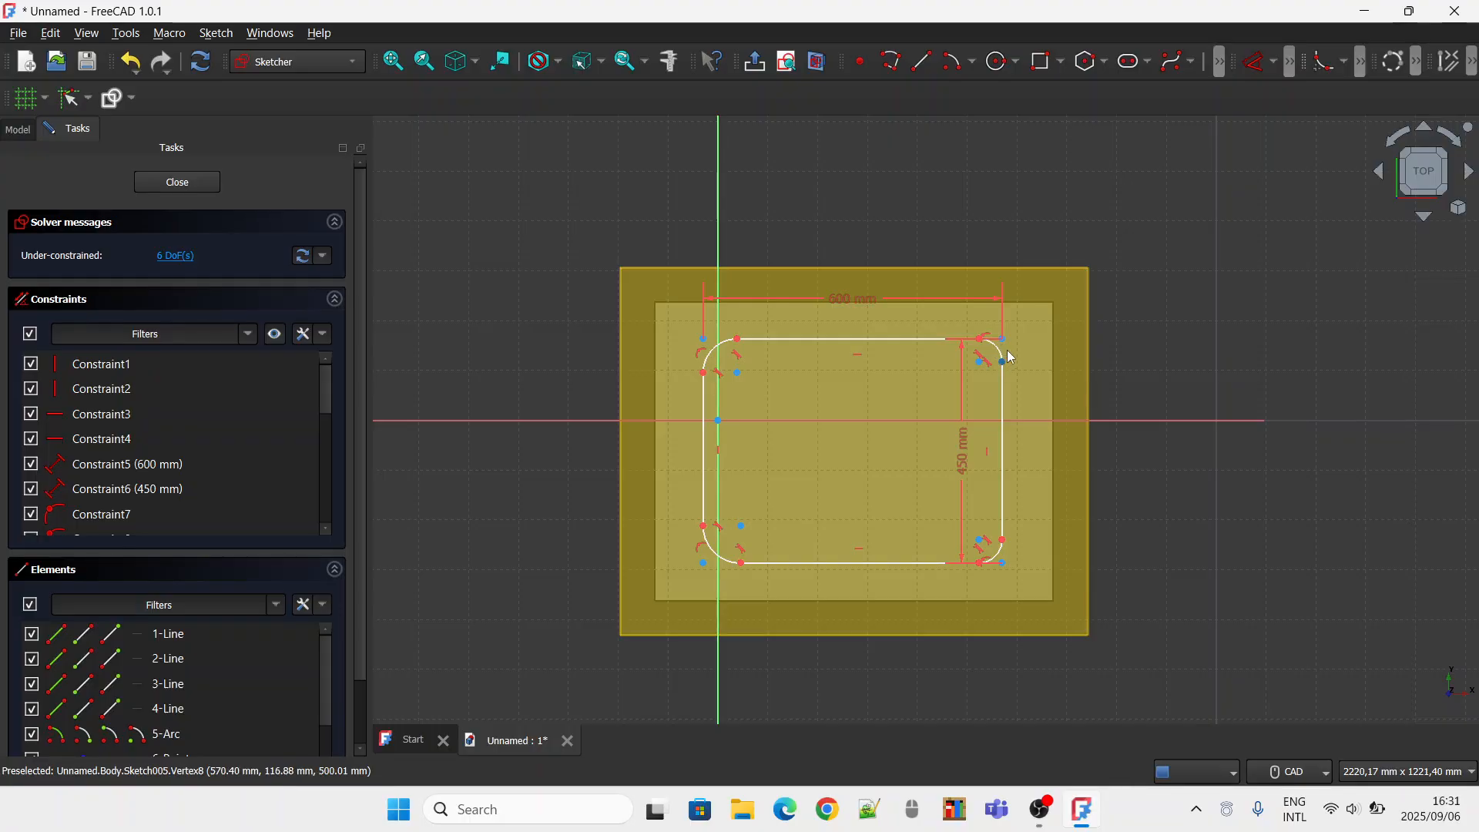
Constrain the radius of the upper-right and upper-left corner arcs to 100 mm each.
{"action": "left_click", "coordinate": [1275, 66]}
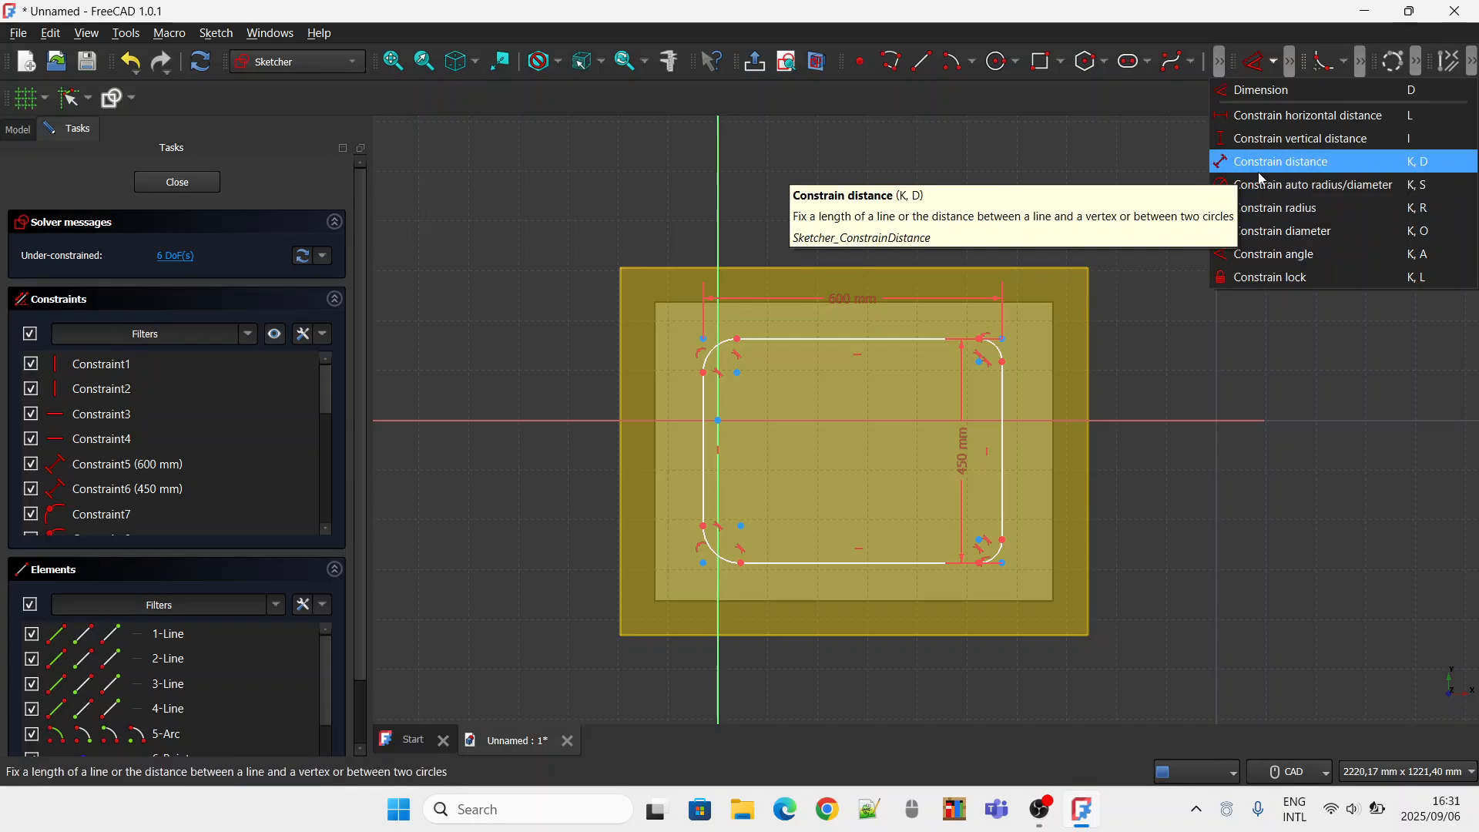
{"action": "left_click", "coordinate": [1361, 192]}
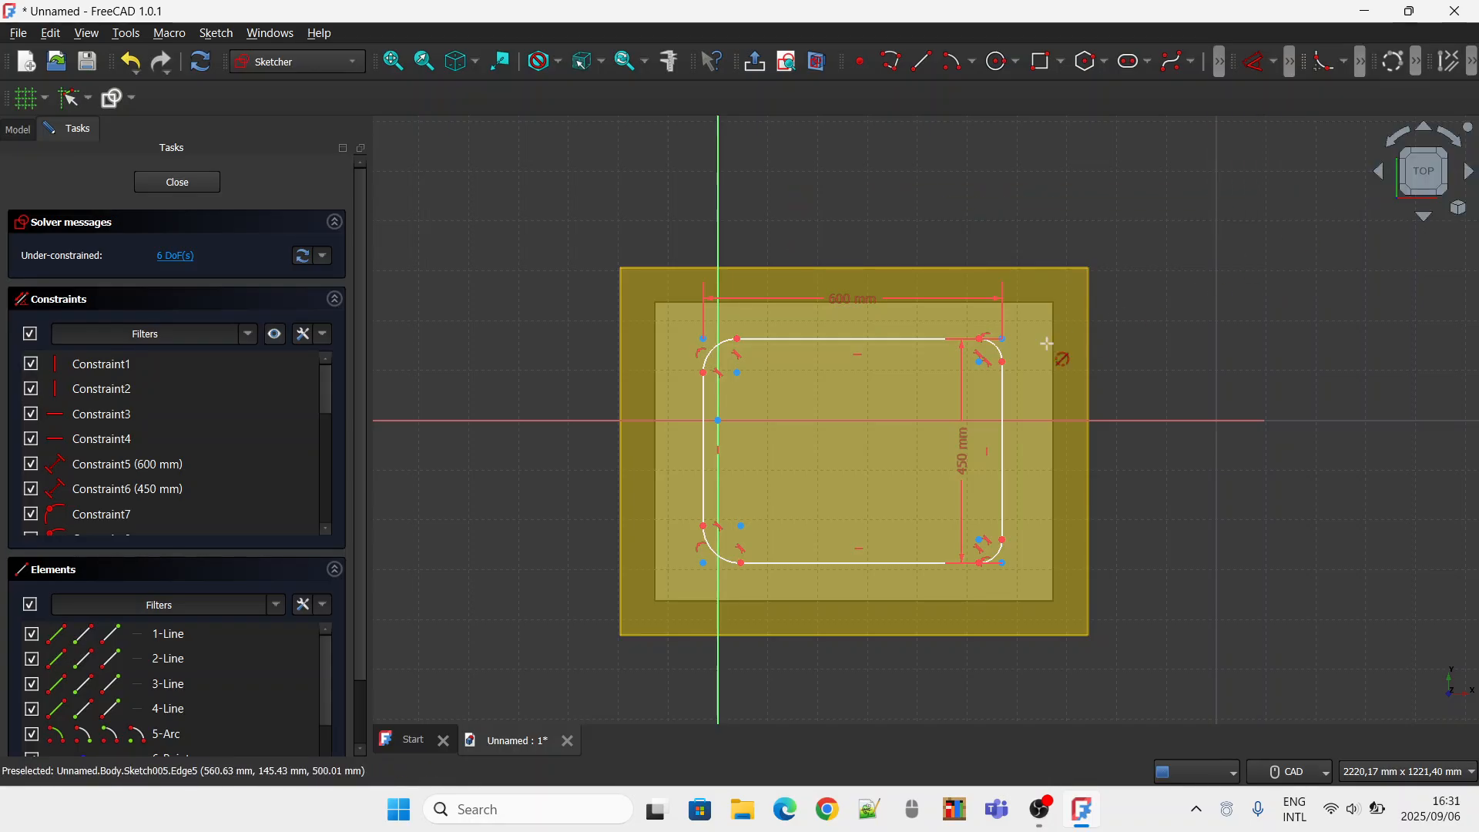
{"action": "left_click", "coordinate": [996, 352]}
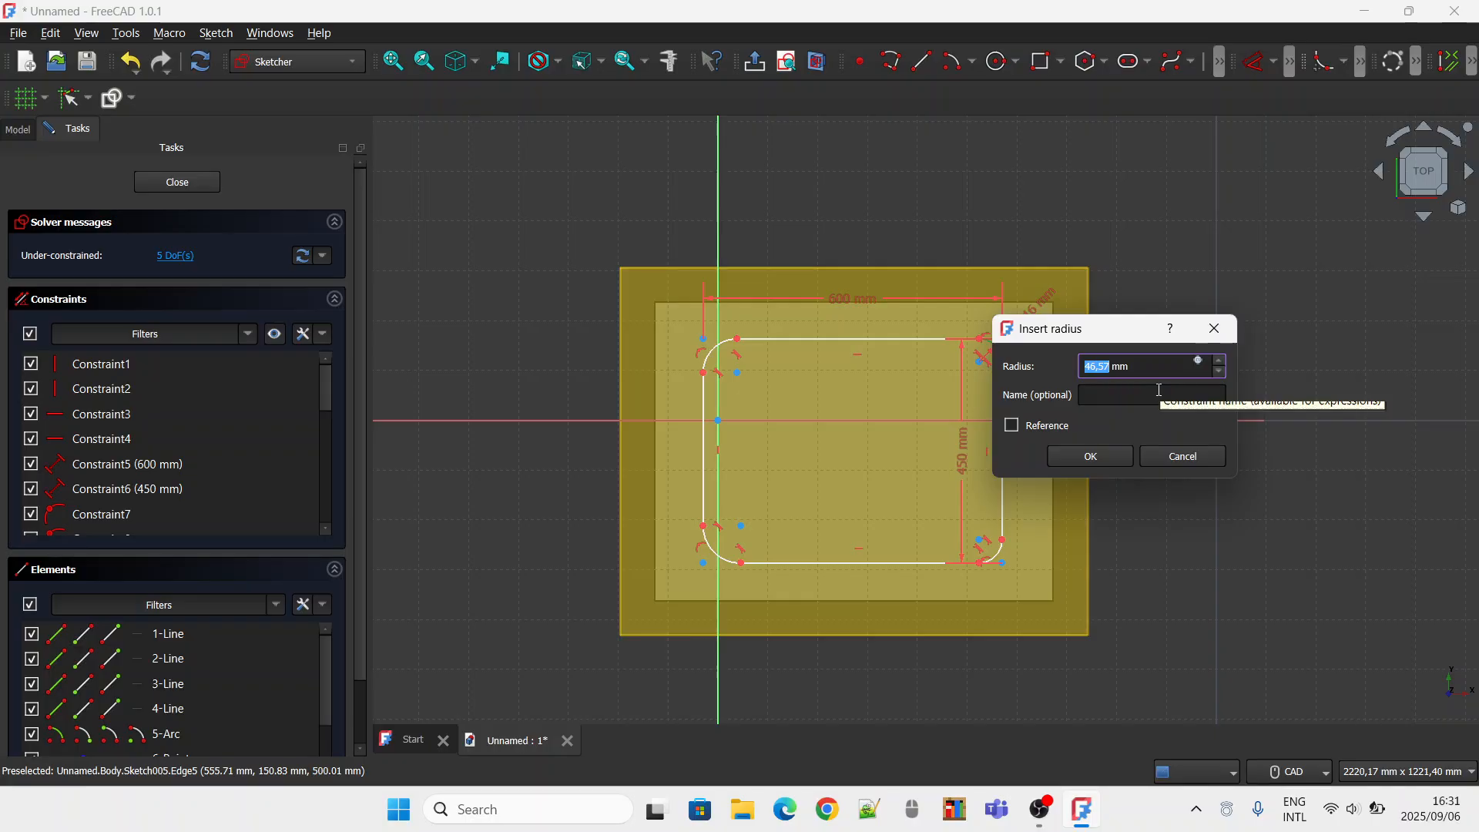
{"action": "key", "text": "BackSpace"}
{"action": "type", "text": "100"}
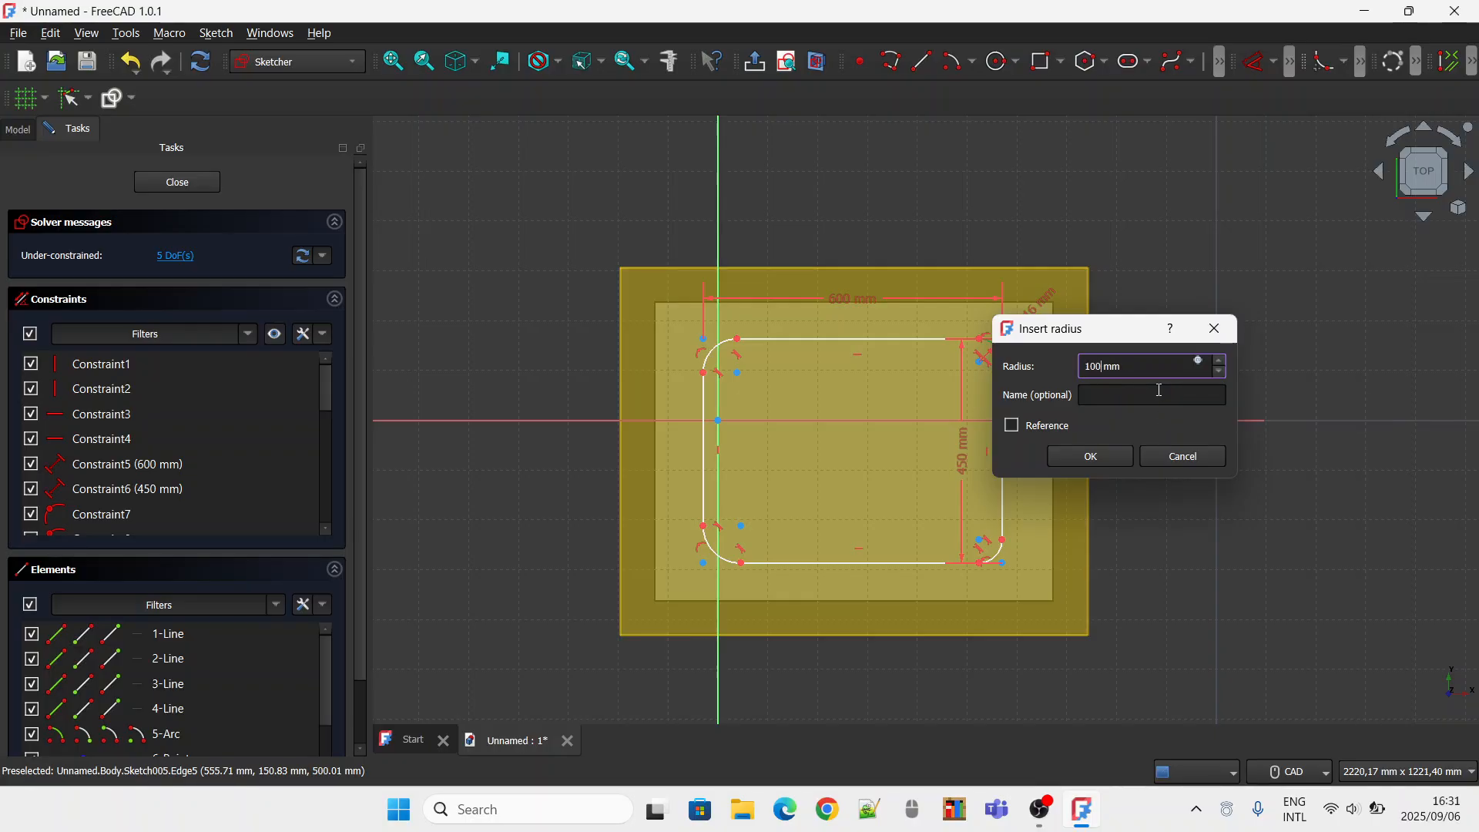
{"action": "key", "text": "Return"}
{"action": "left_click", "coordinate": [710, 345]}
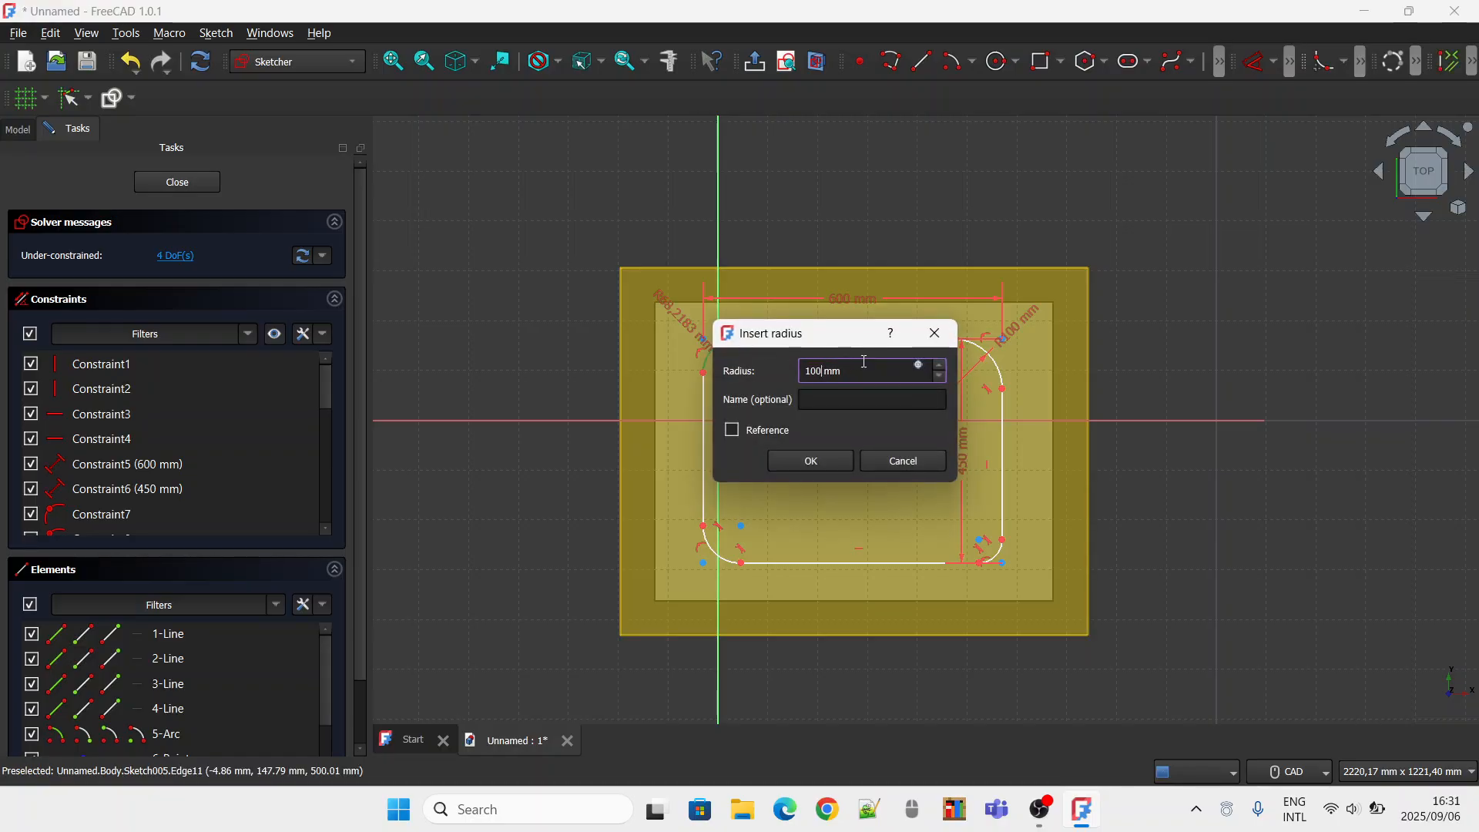
{"action": "type", "text": "100"}
{"action": "key", "text": "Return"}
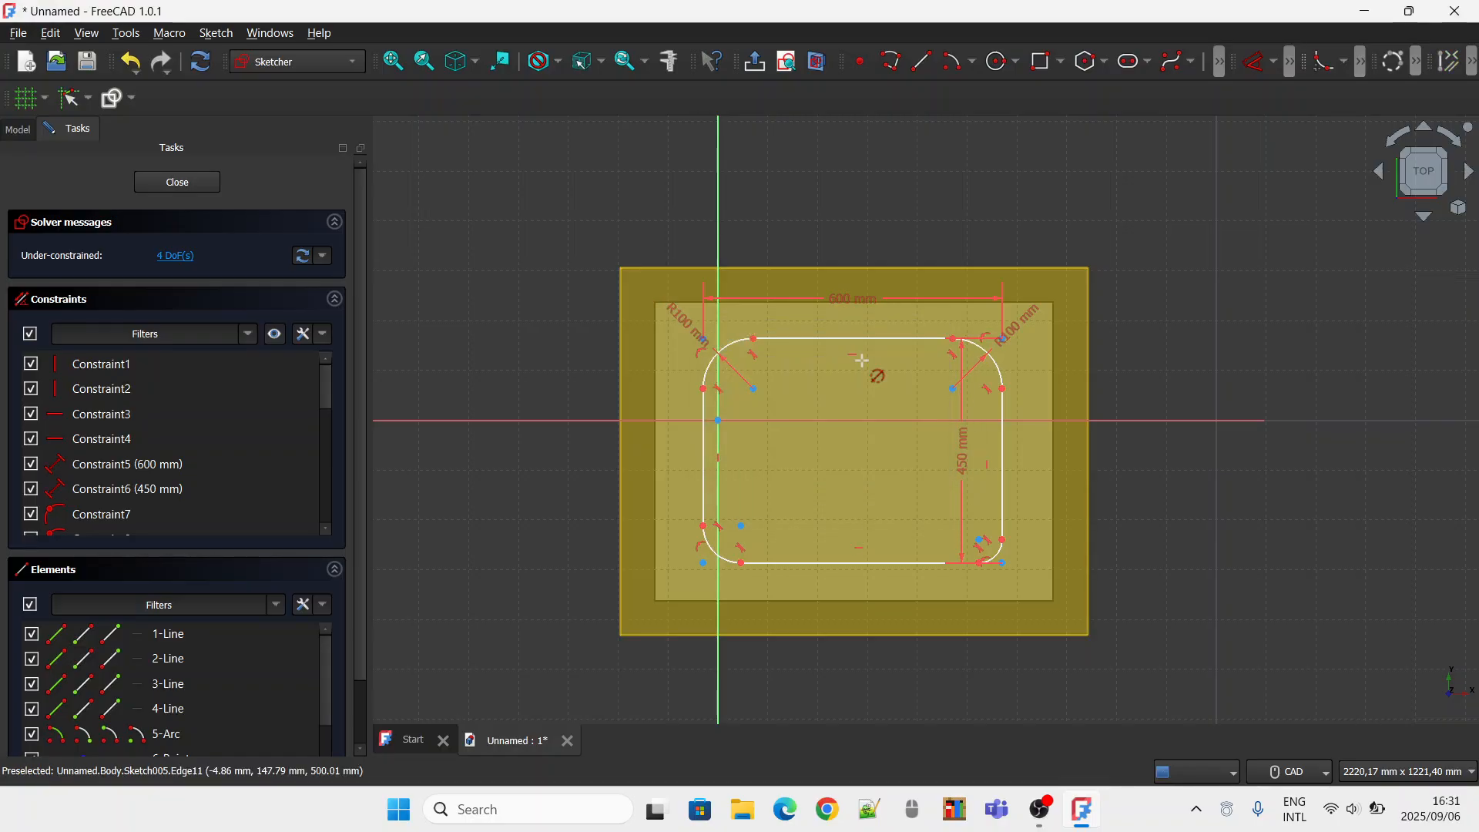
Constrain the radius of the lower-left and lower-right corner arcs to 100 mm each.
{"action": "left_click", "coordinate": [724, 563]}
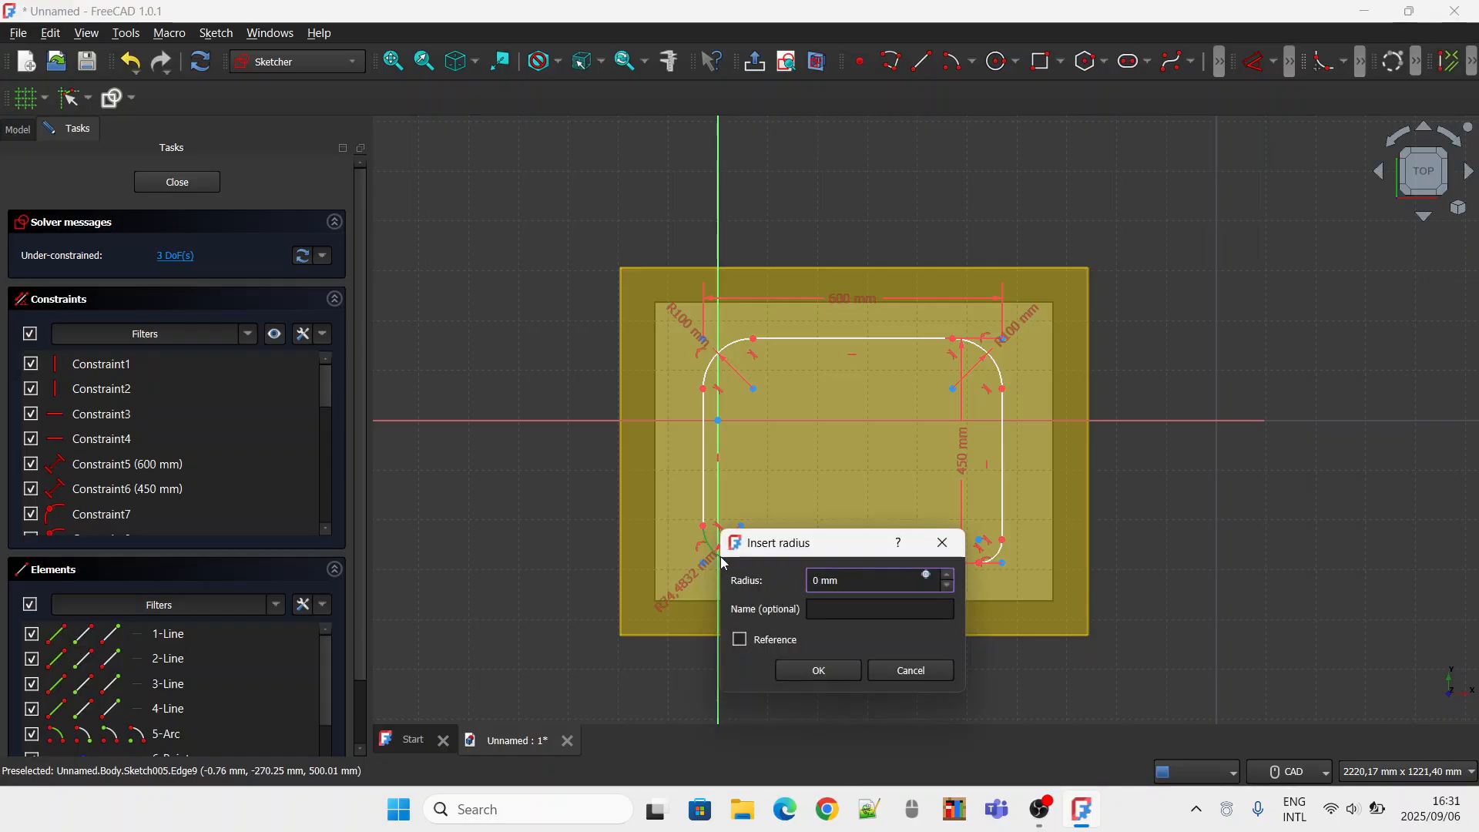
{"action": "type", "text": "100"}
{"action": "key", "text": "Return"}
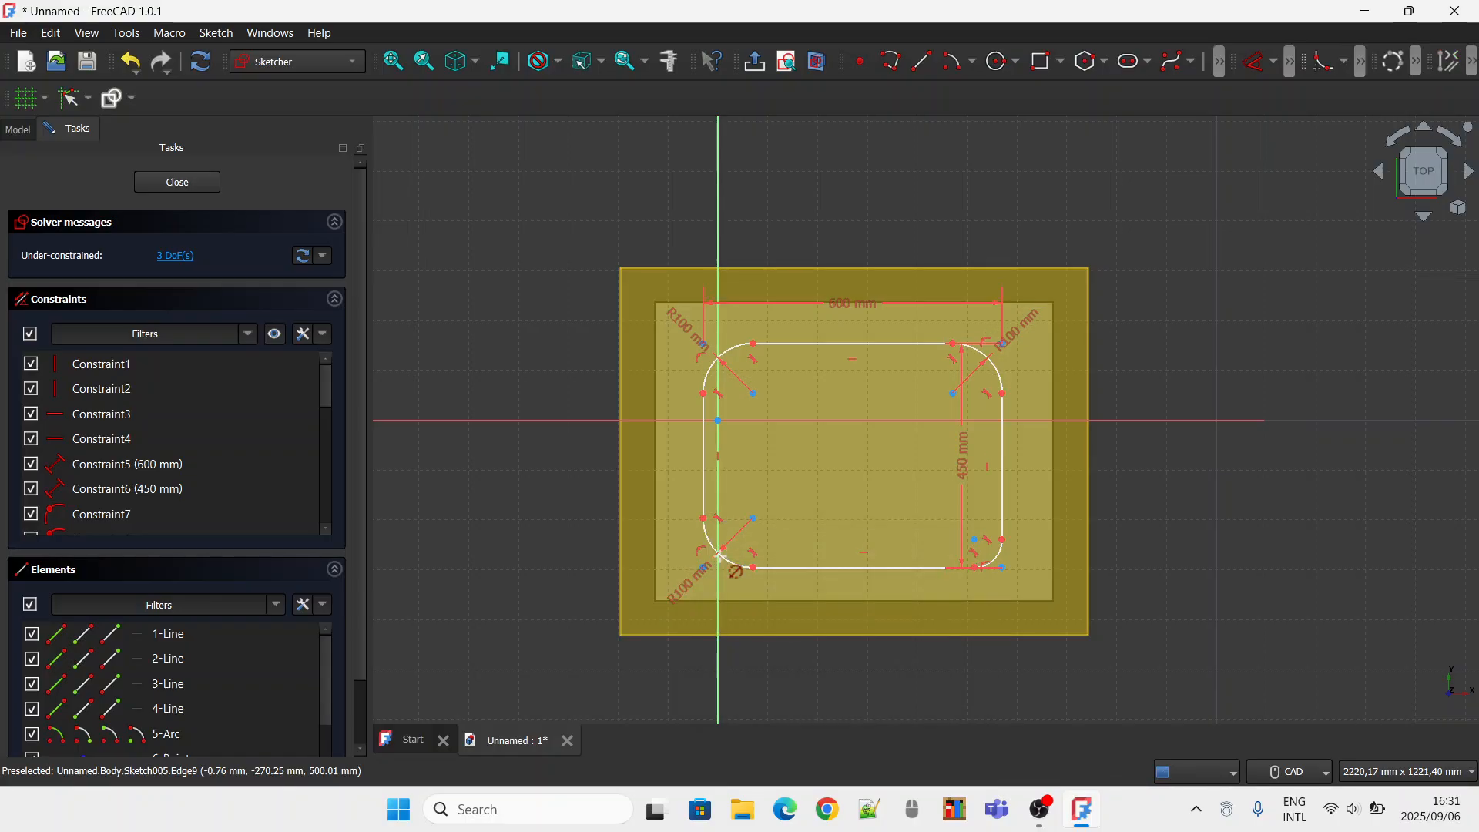
{"action": "left_click", "coordinate": [1000, 554]}
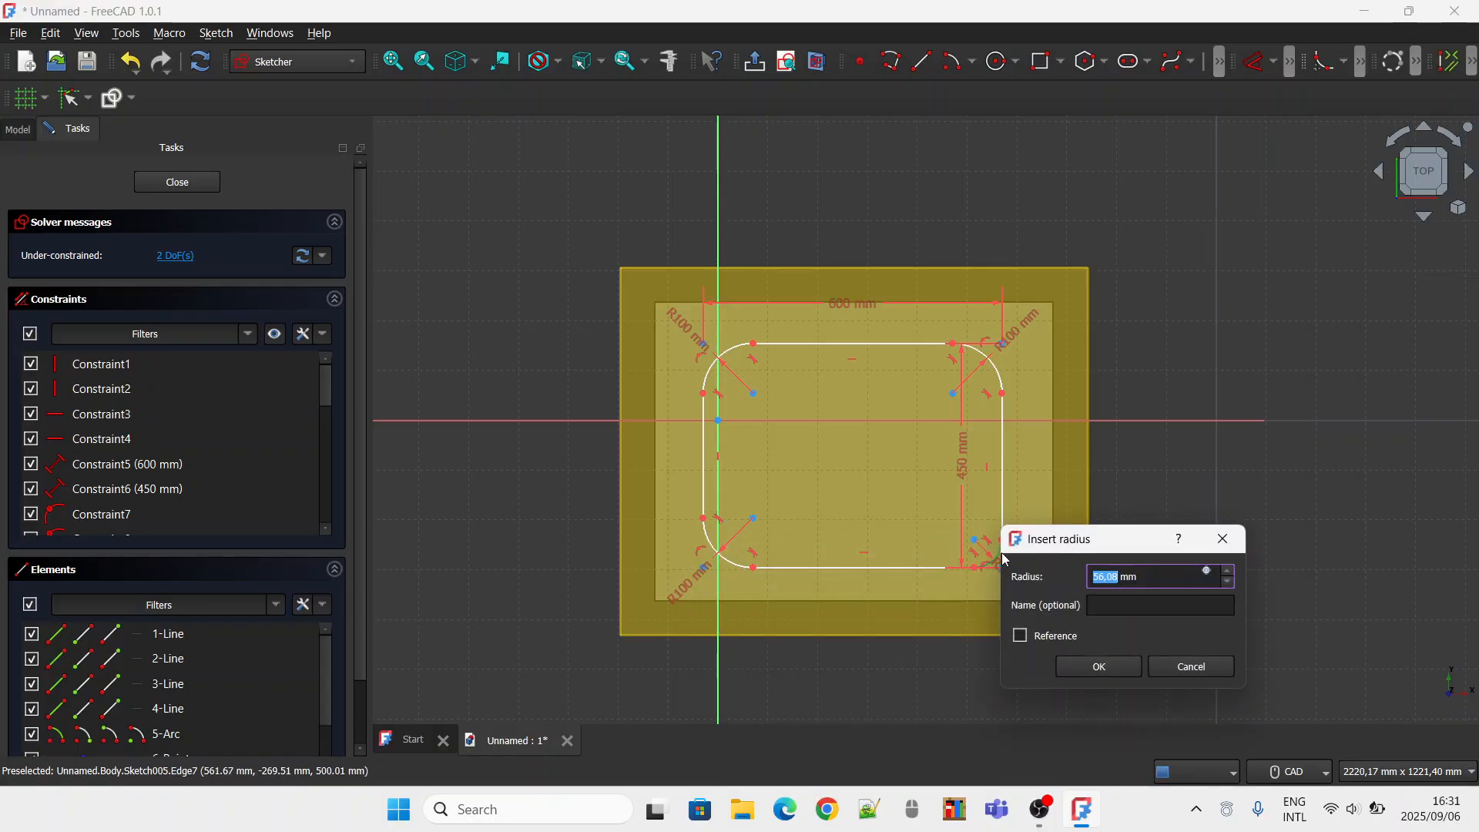
{"action": "type", "text": "10"}
{"action": "type", "text": "0"}
{"action": "key", "text": "Return"}
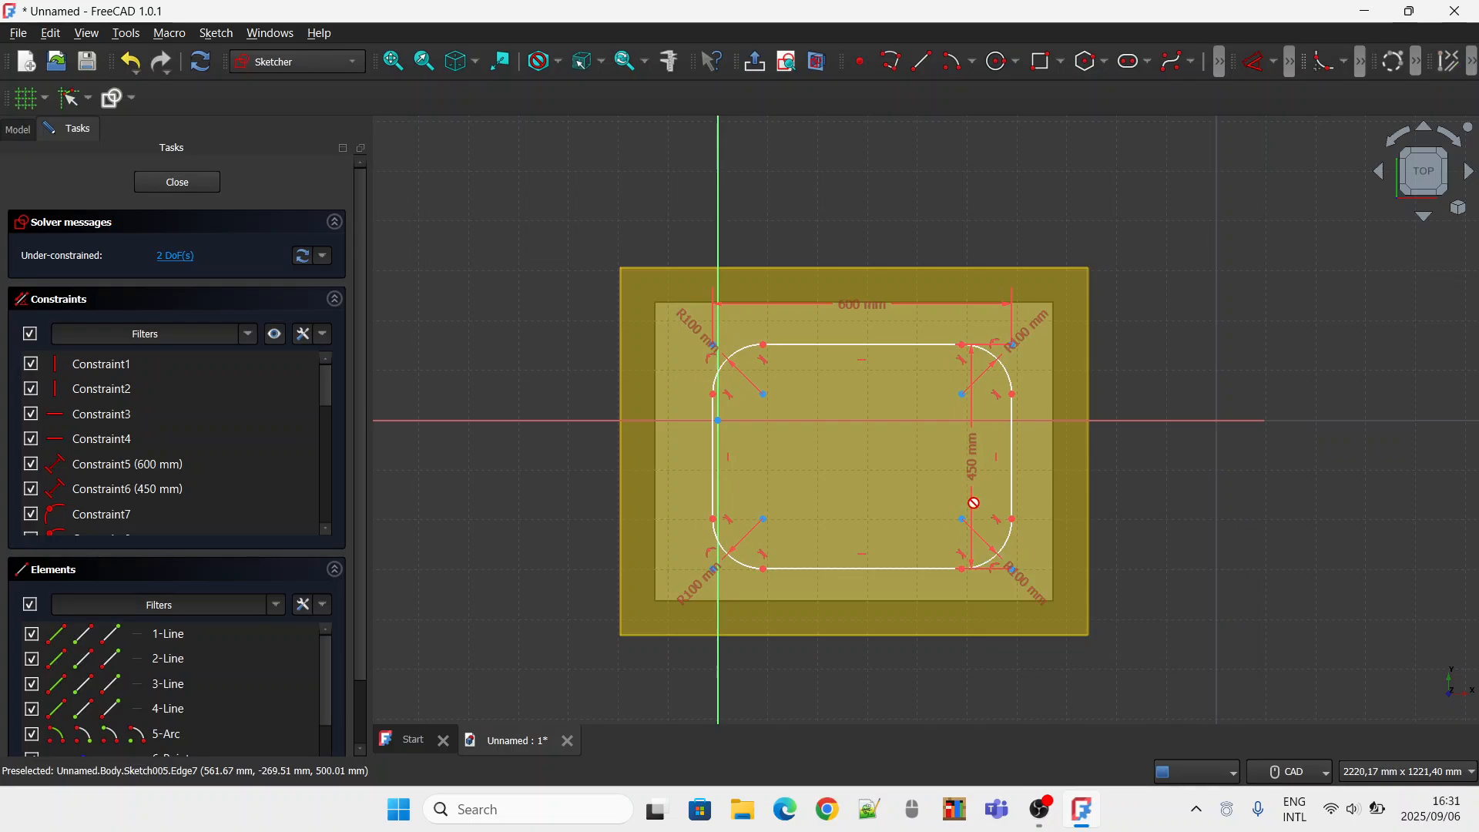
Apply a lock constraint to the right endpoint of the rectangle's upper edge and close the sketch.
{"action": "left_click", "coordinate": [1273, 61]}
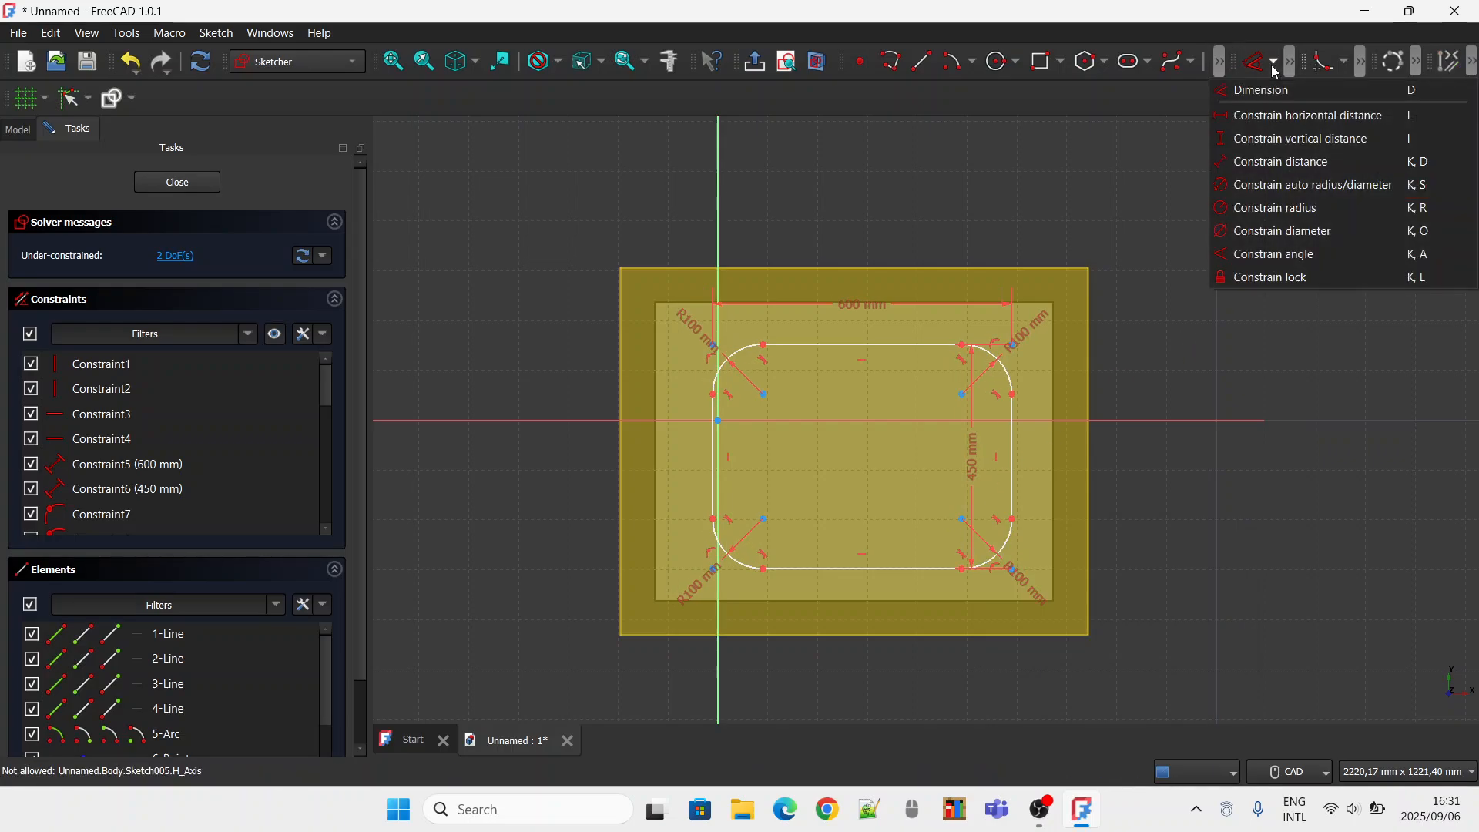
{"action": "left_click", "coordinate": [1304, 277]}
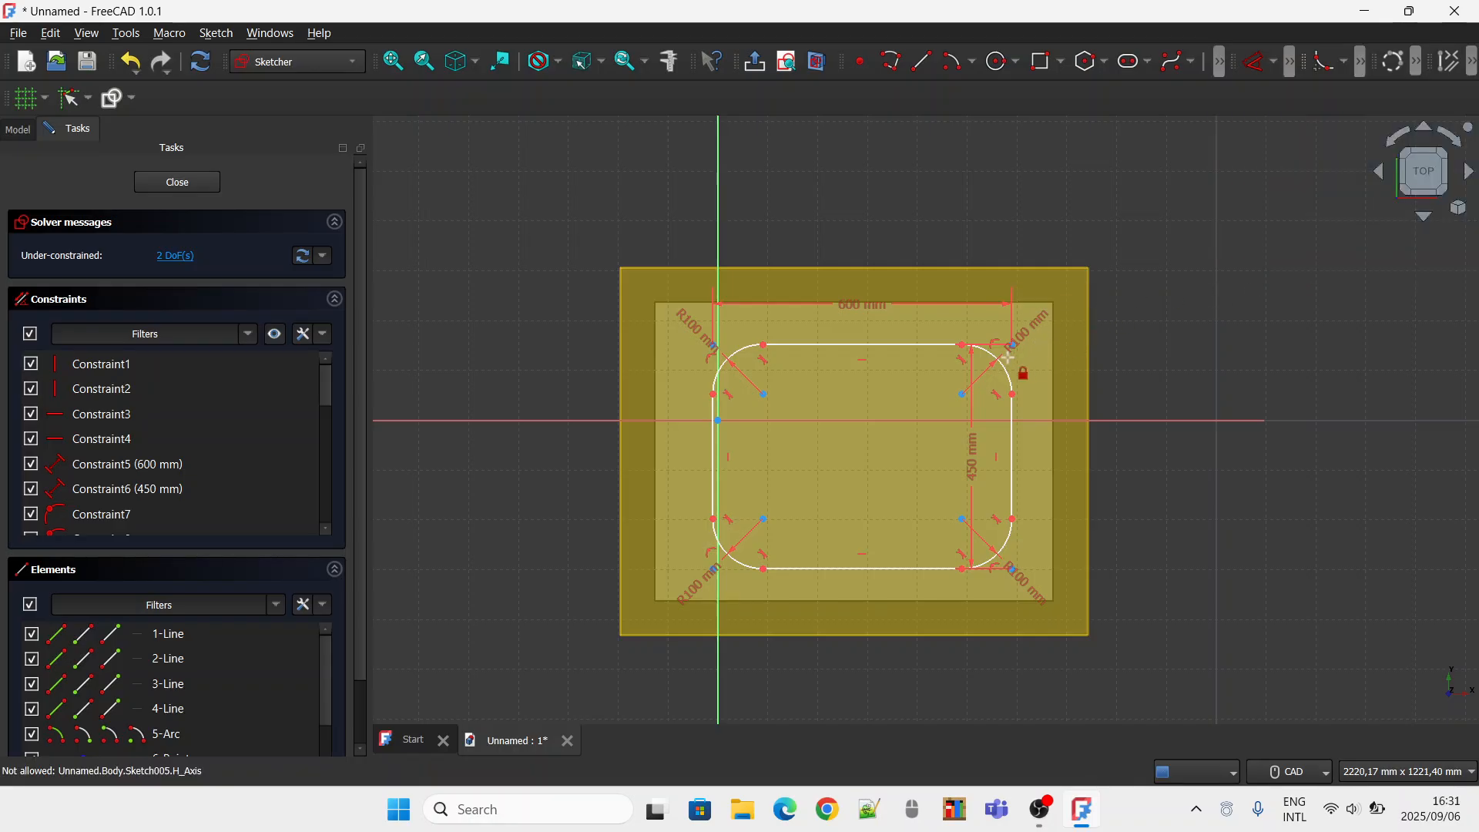
{"action": "left_click", "coordinate": [960, 343]}
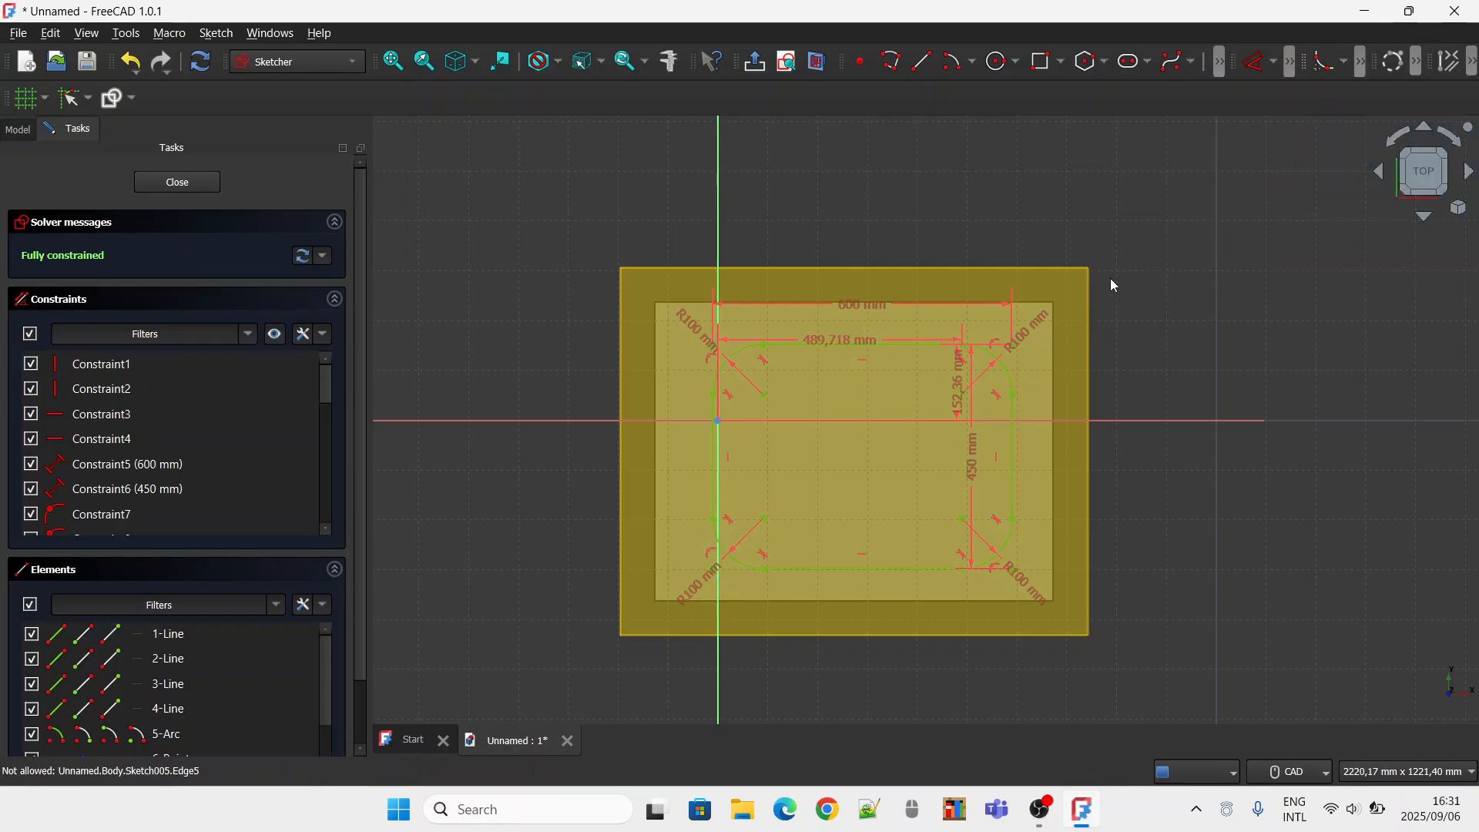
{"action": "left_click", "coordinate": [210, 185]}
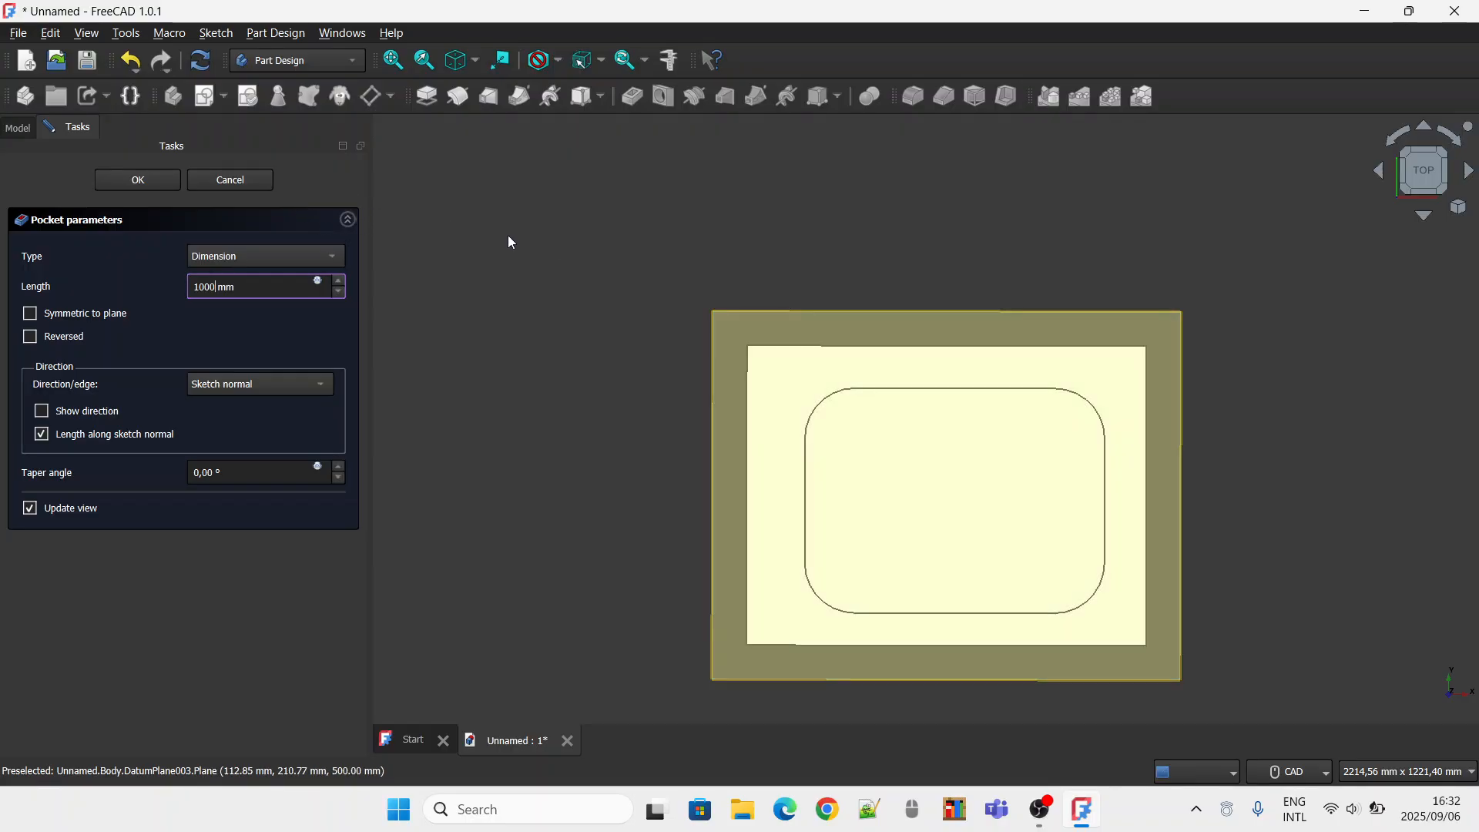
Pocket the rounded rectangle through the tabletop with a length of 1000 mm and hide the datum plane.
{"action": "left_click", "coordinate": [124, 182]}
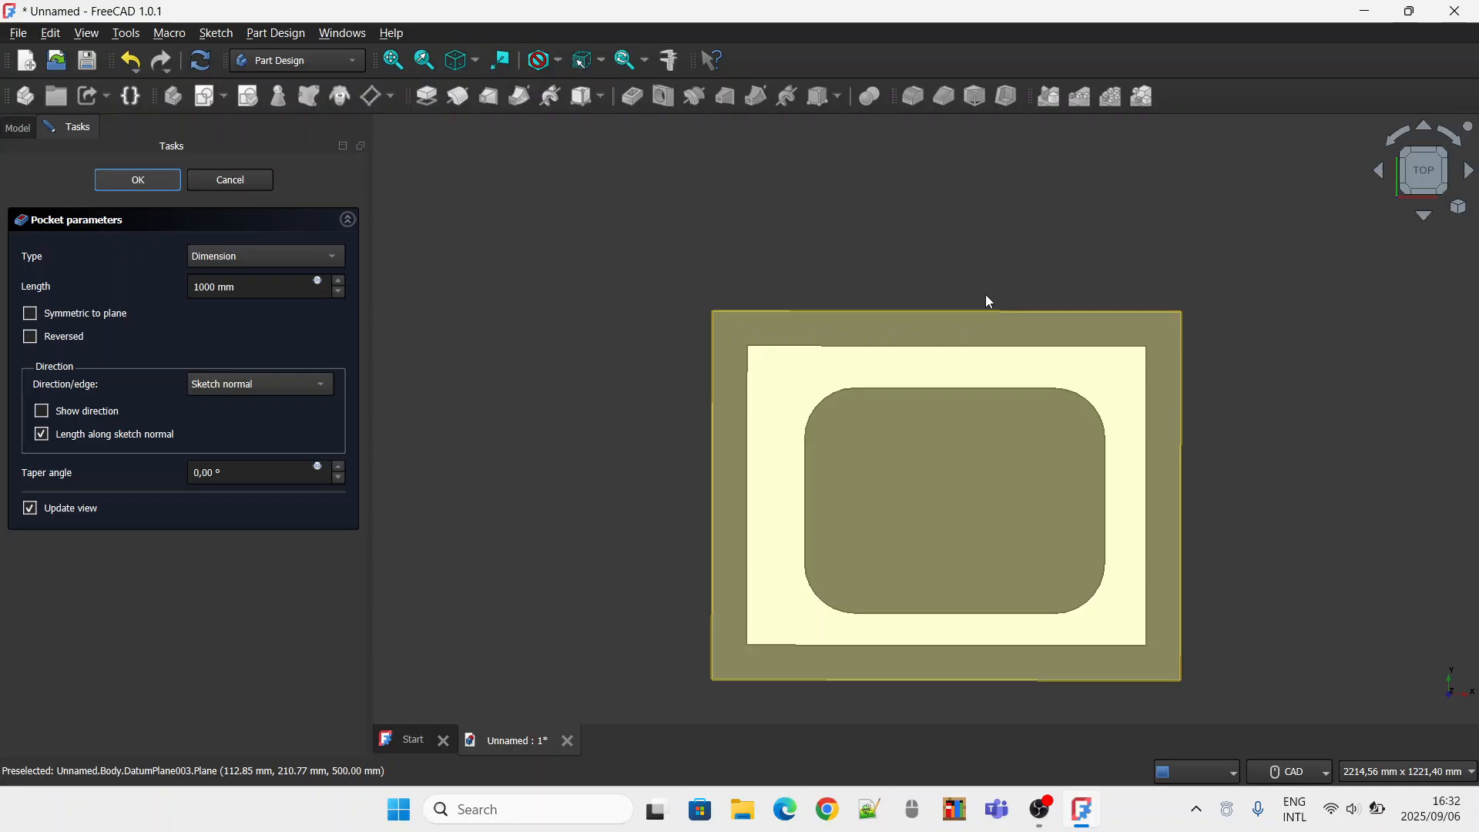
{"action": "left_click", "coordinate": [913, 311]}
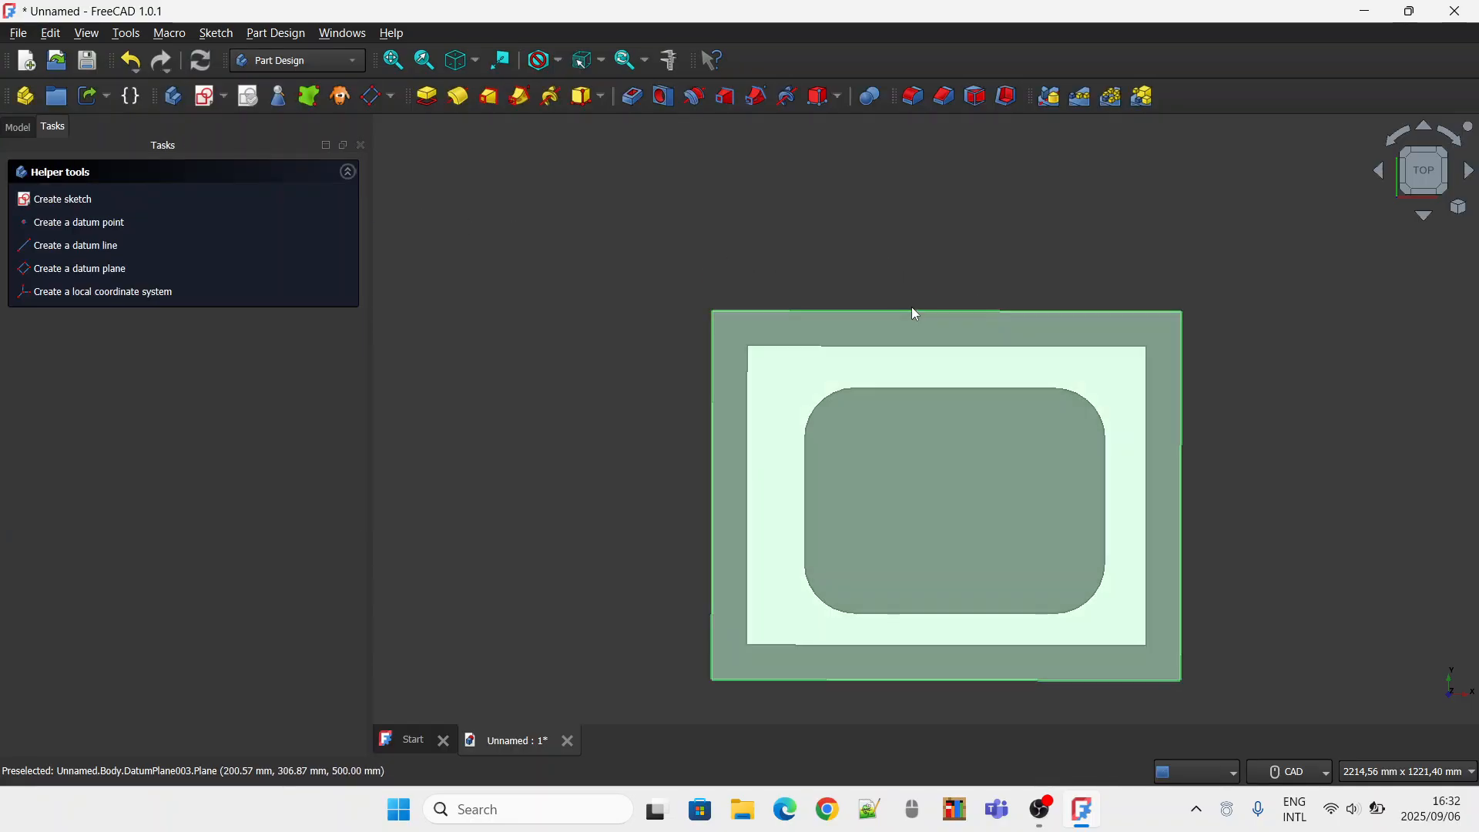
{"action": "key", "text": "space"}
Examine the tabletop cut-out and legs from the isometric, front and top views.
{"action": "middle_click_drag", "start_coordinate": [1209, 241], "coordinate": [1139, 201]}
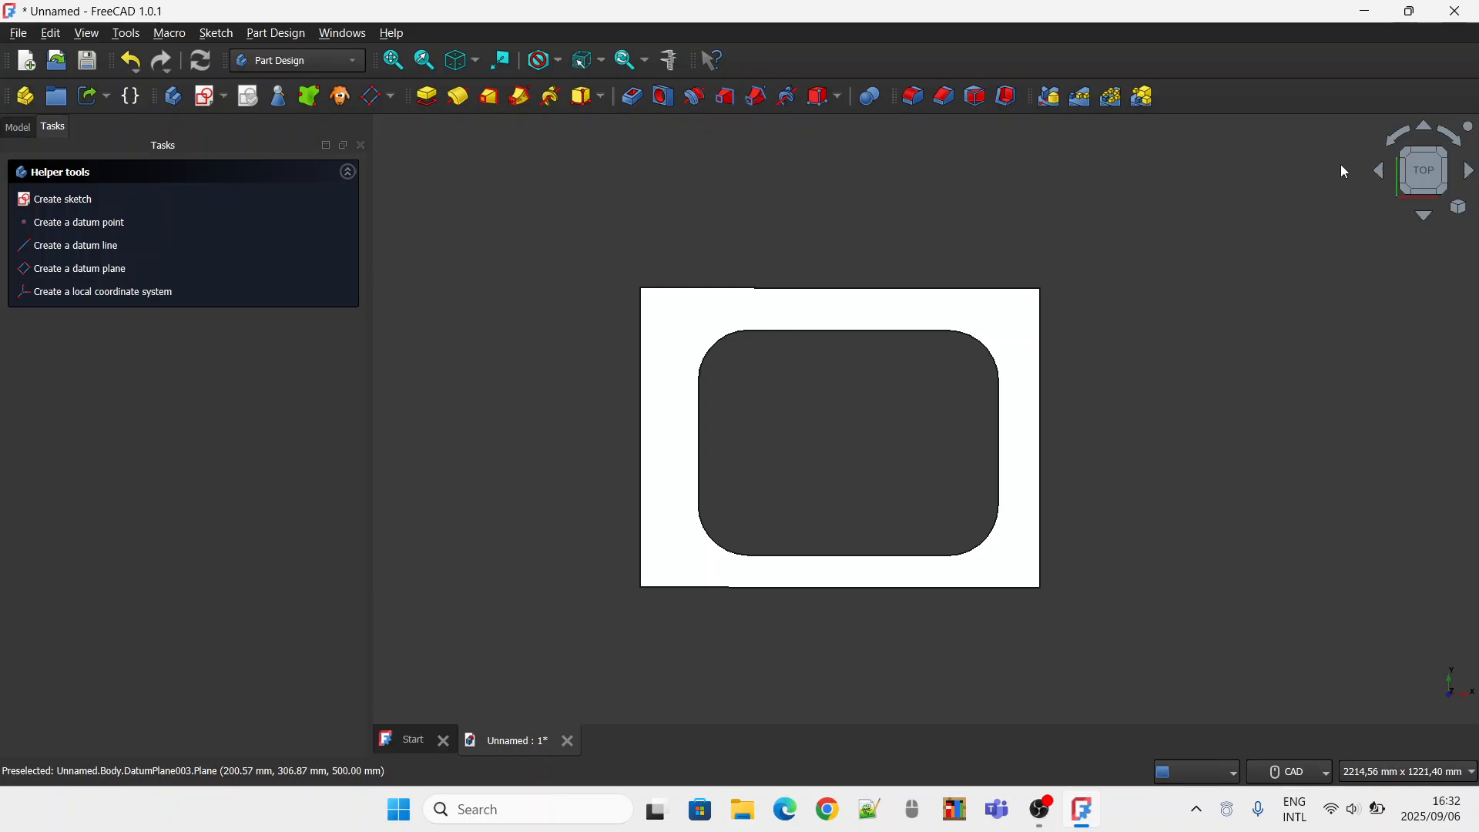
{"action": "left_click", "coordinate": [1434, 193]}
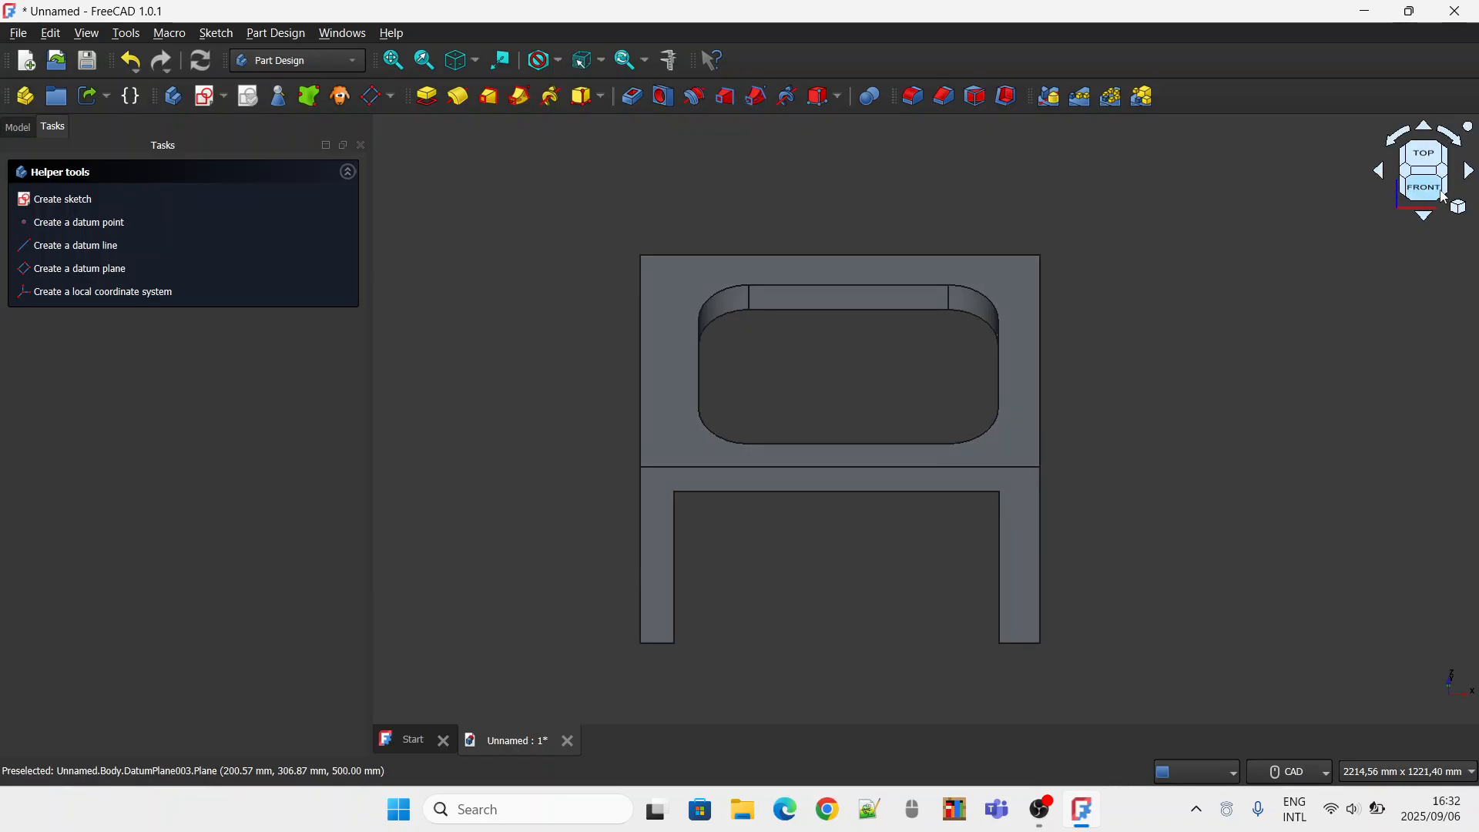
{"action": "left_click", "coordinate": [1445, 197]}
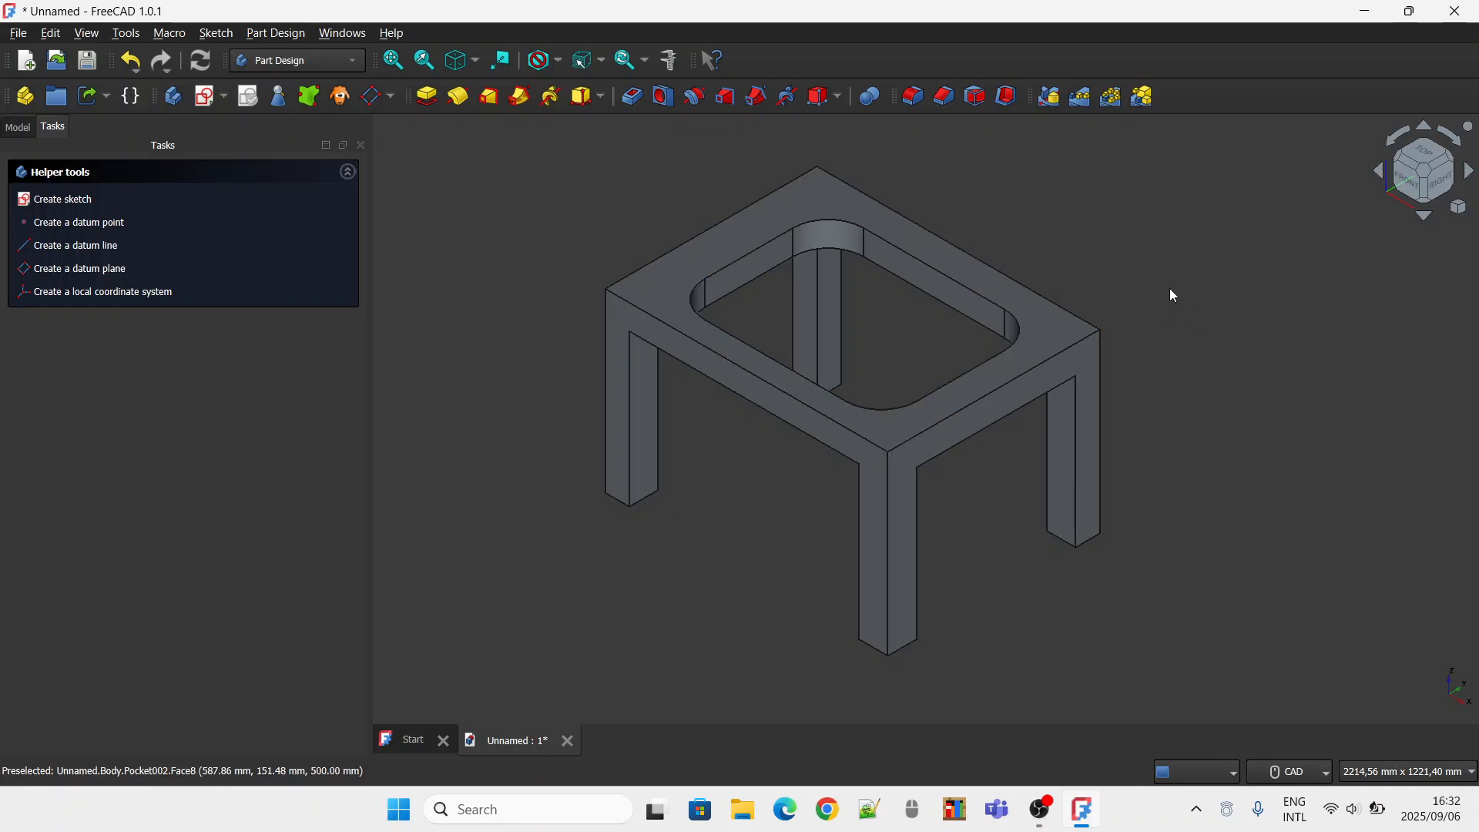
{"action": "left_click", "coordinate": [1423, 152]}
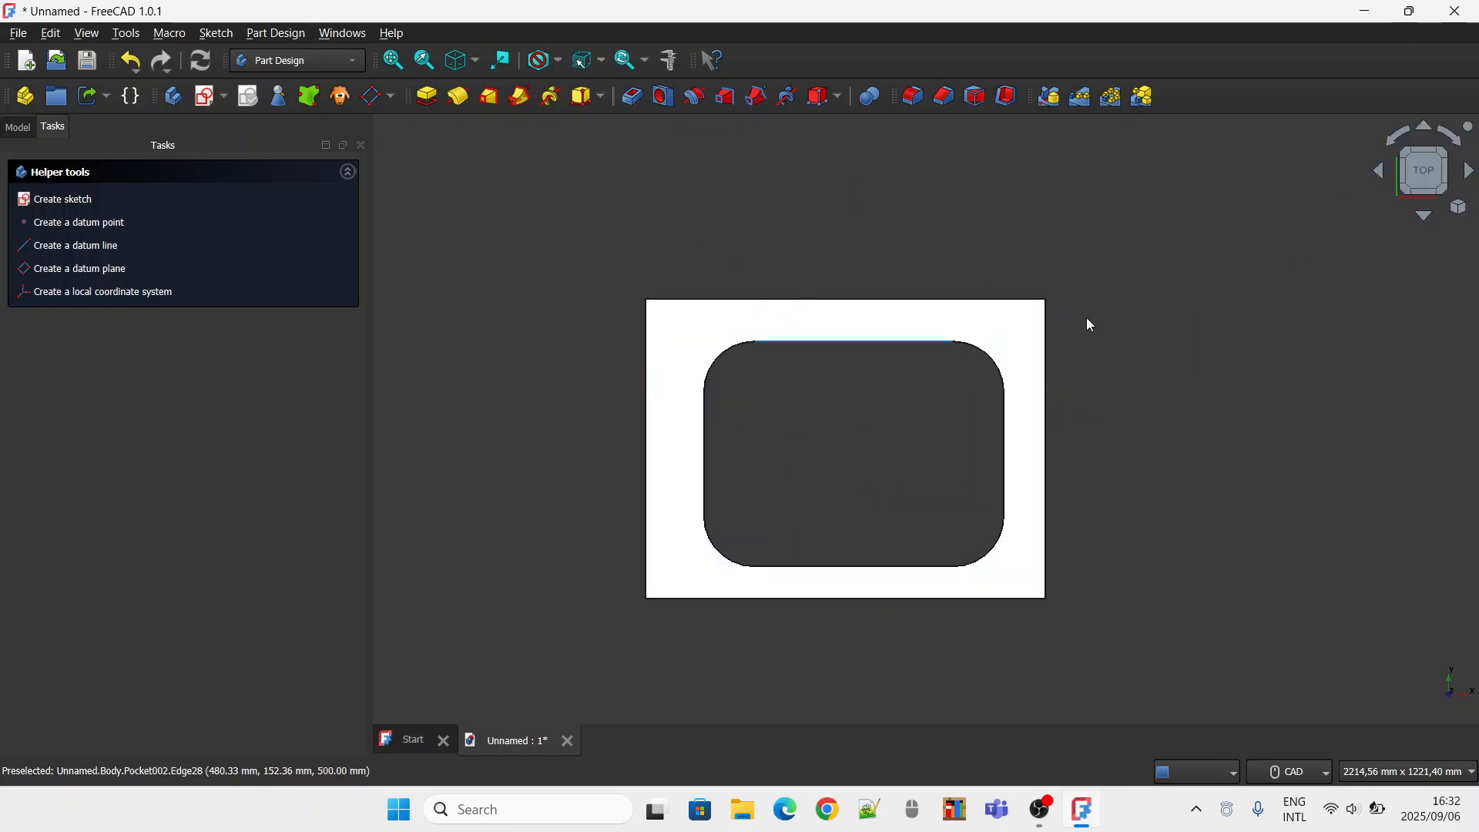
{"action": "left_click", "coordinate": [1435, 194]}
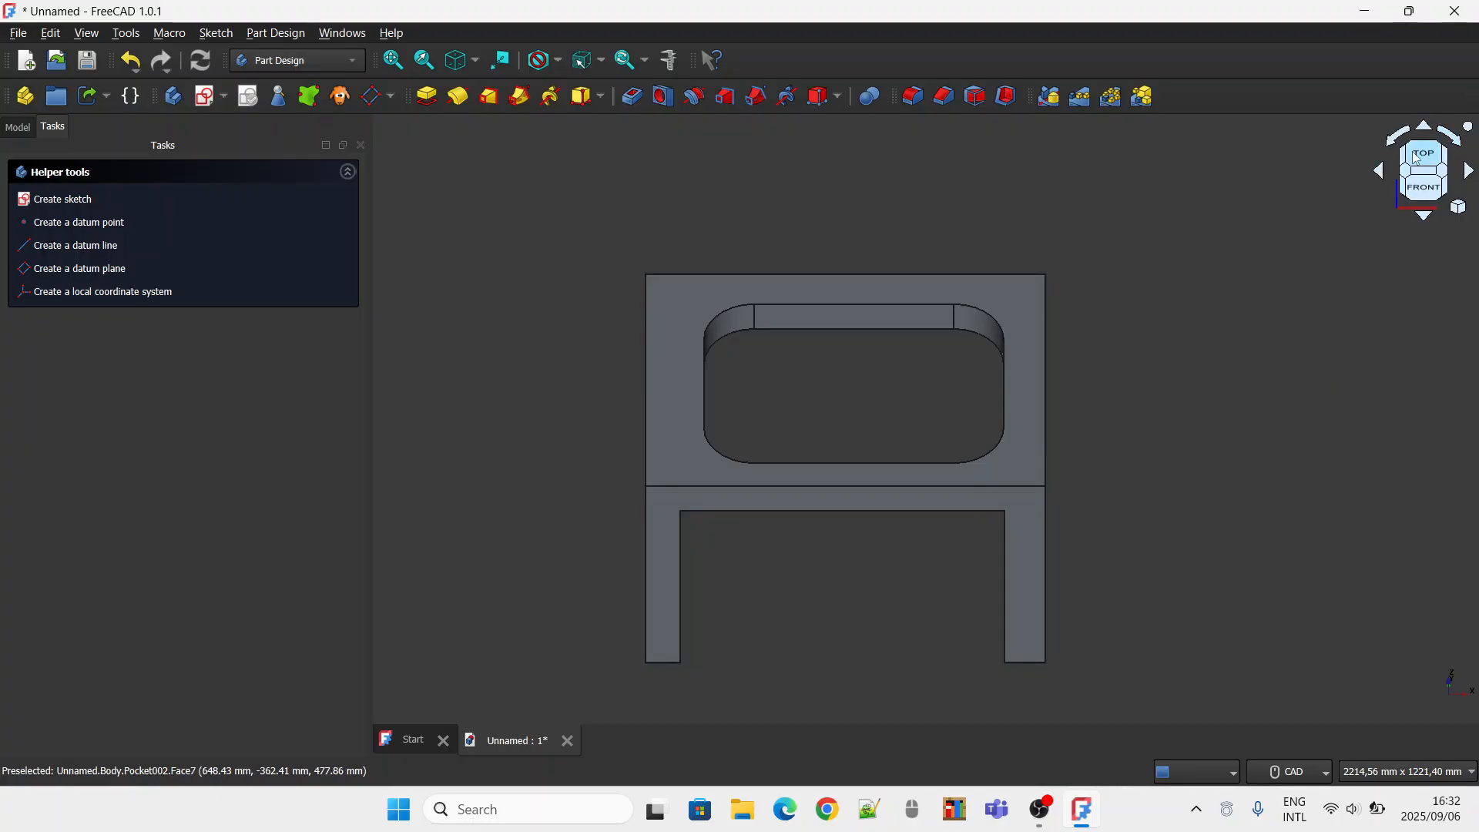
{"action": "left_click", "coordinate": [1423, 187]}
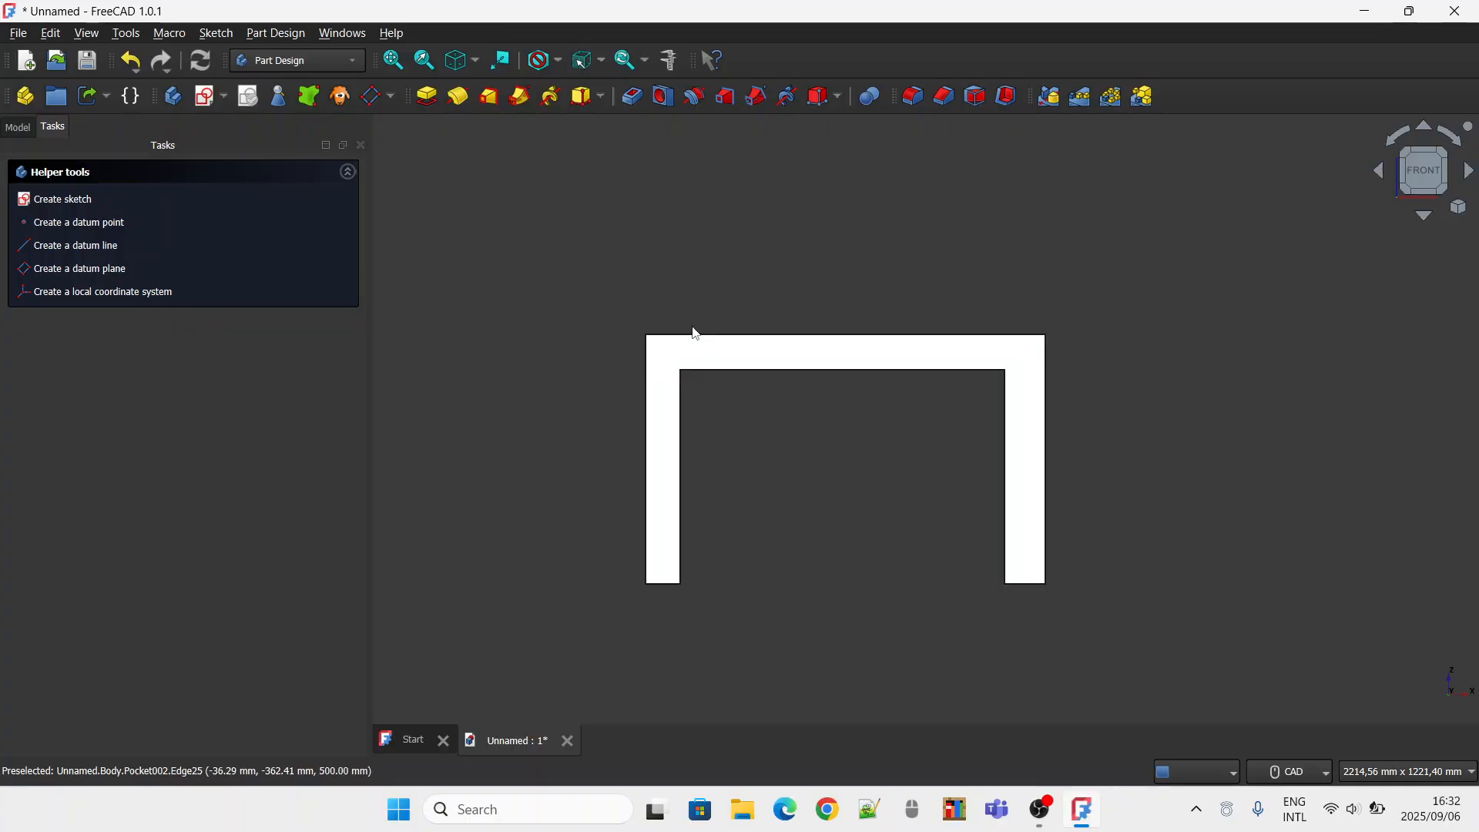
{"action": "left_click", "coordinate": [1417, 158]}
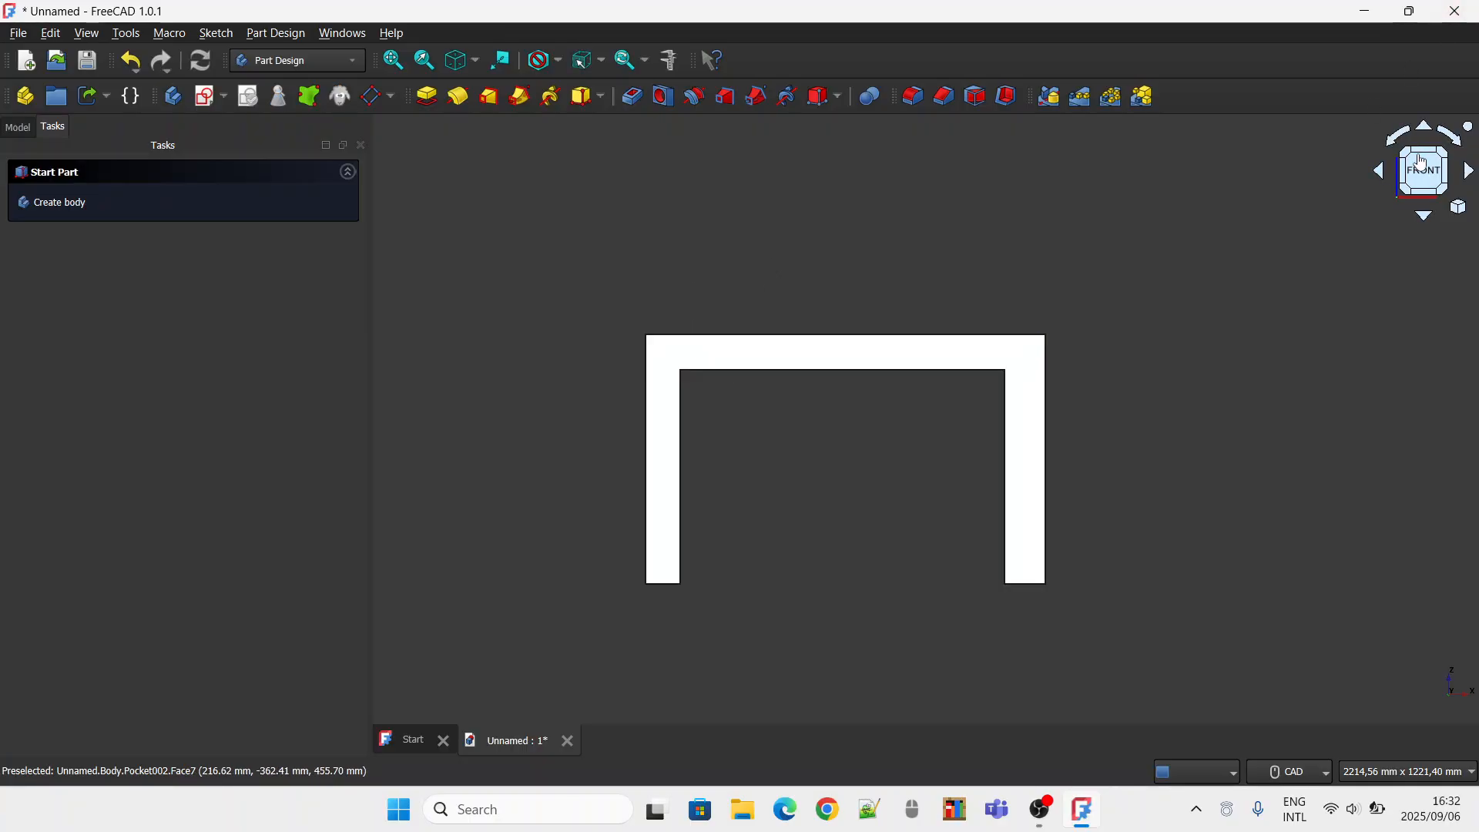
{"action": "left_click", "coordinate": [1421, 161]}
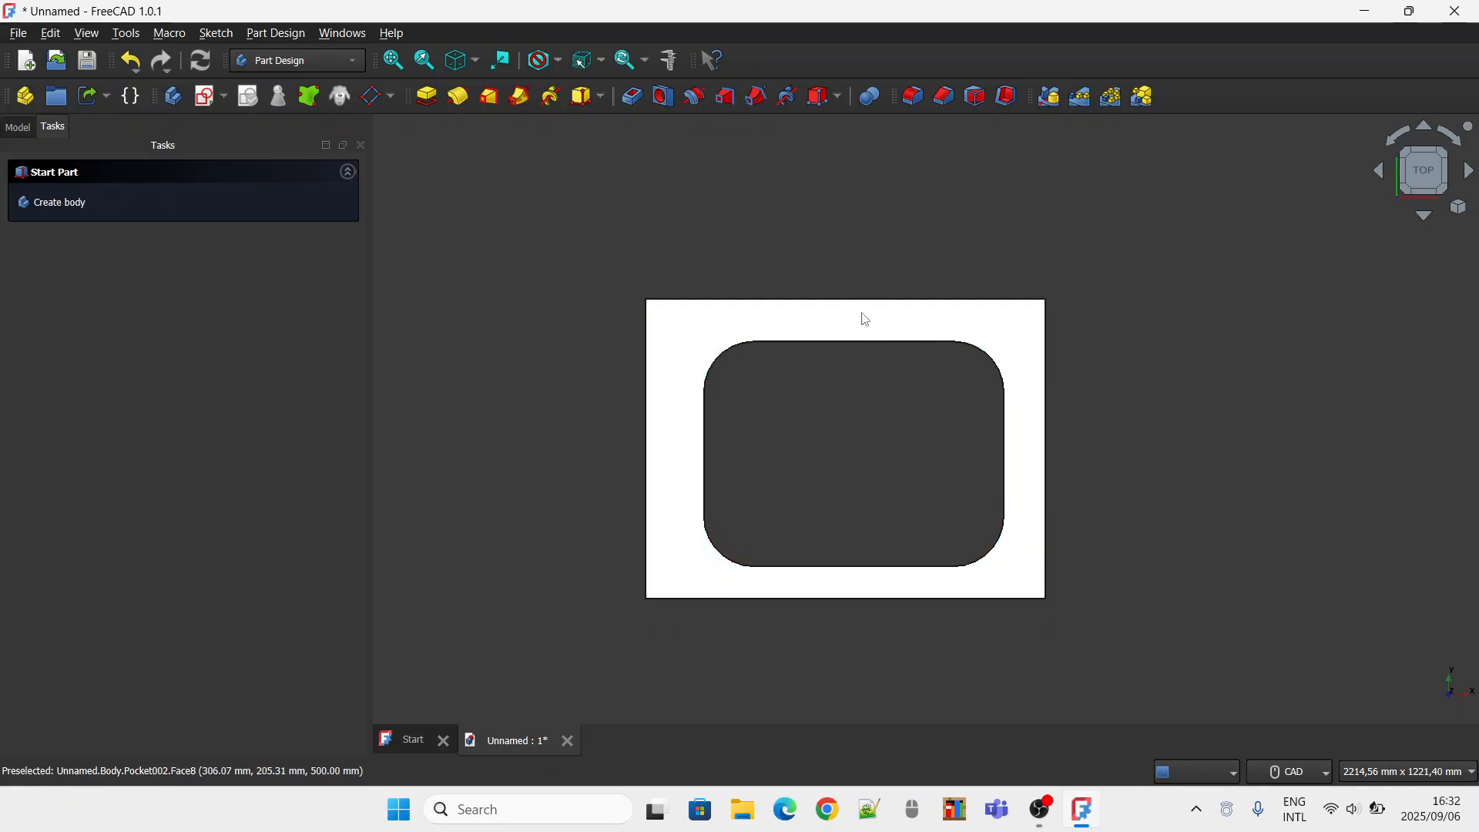
Create a datum plane on the tabletop's upper face in Plane face mode and start a new sketch on it.
{"action": "left_click", "coordinate": [866, 319]}
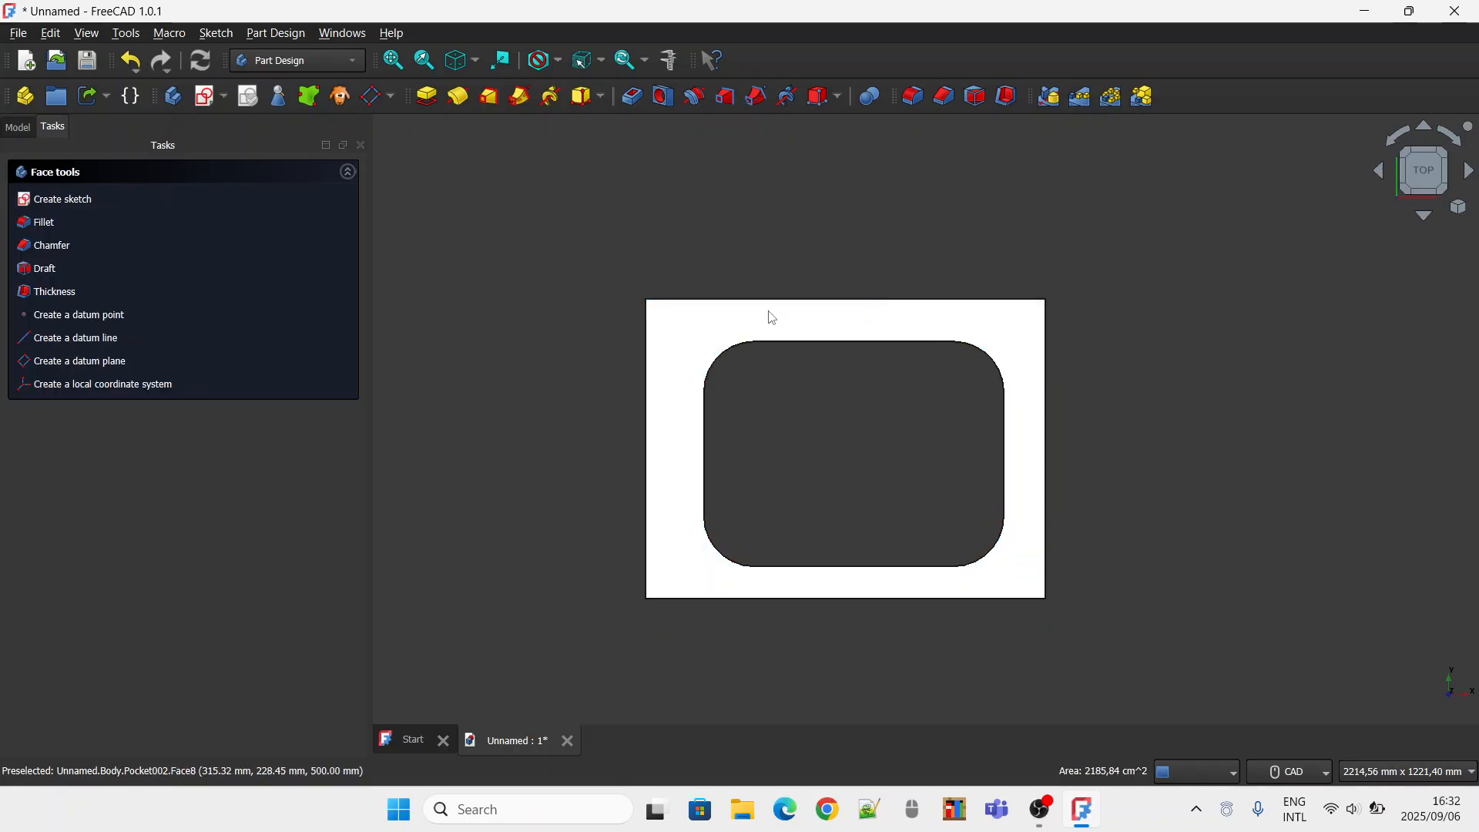
{"action": "left_click", "coordinate": [687, 331]}
{"action": "left_click", "coordinate": [647, 346]}
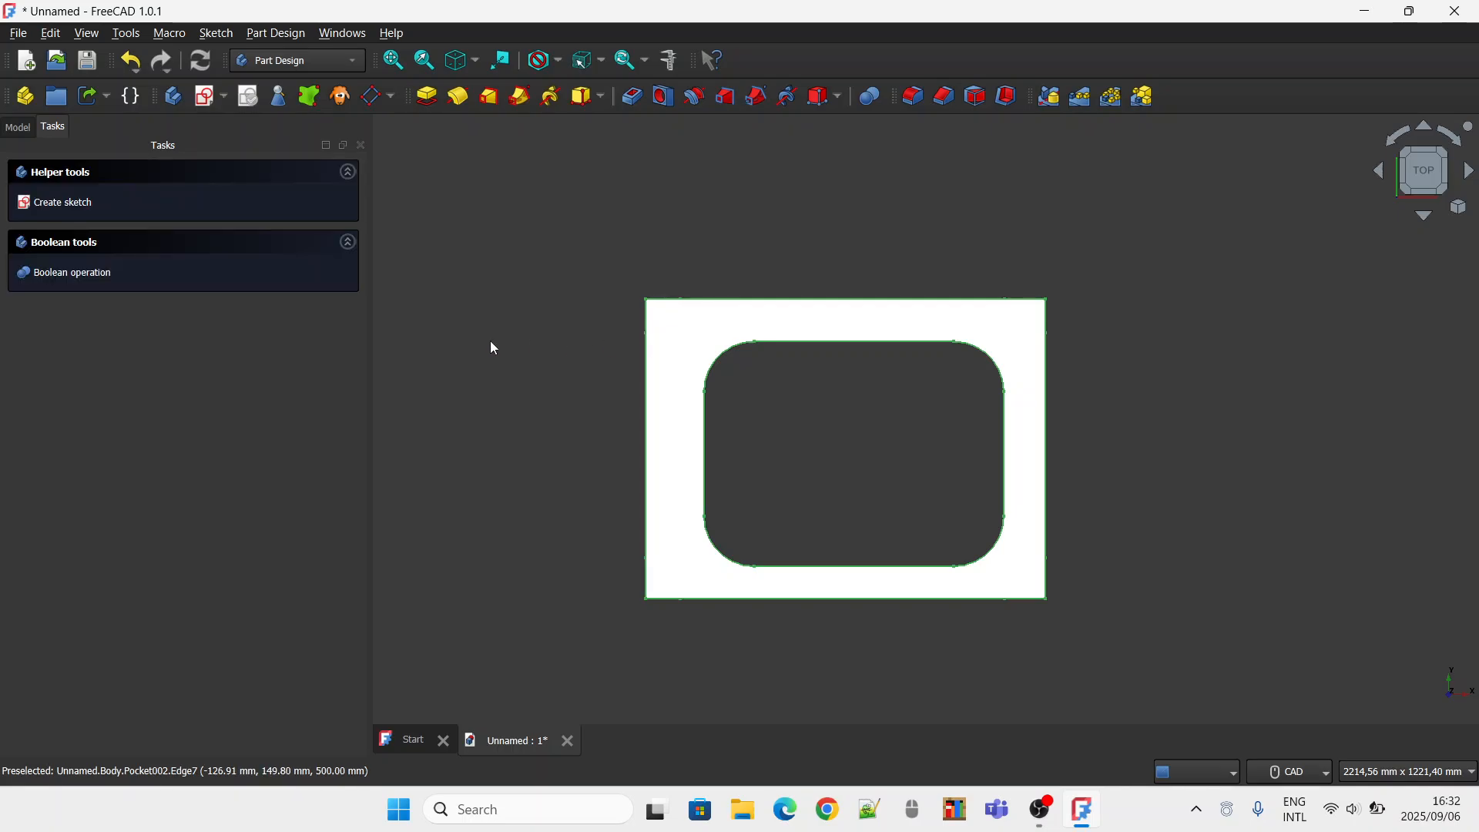
{"action": "left_click", "coordinate": [494, 348]}
{"action": "left_click", "coordinate": [681, 331]}
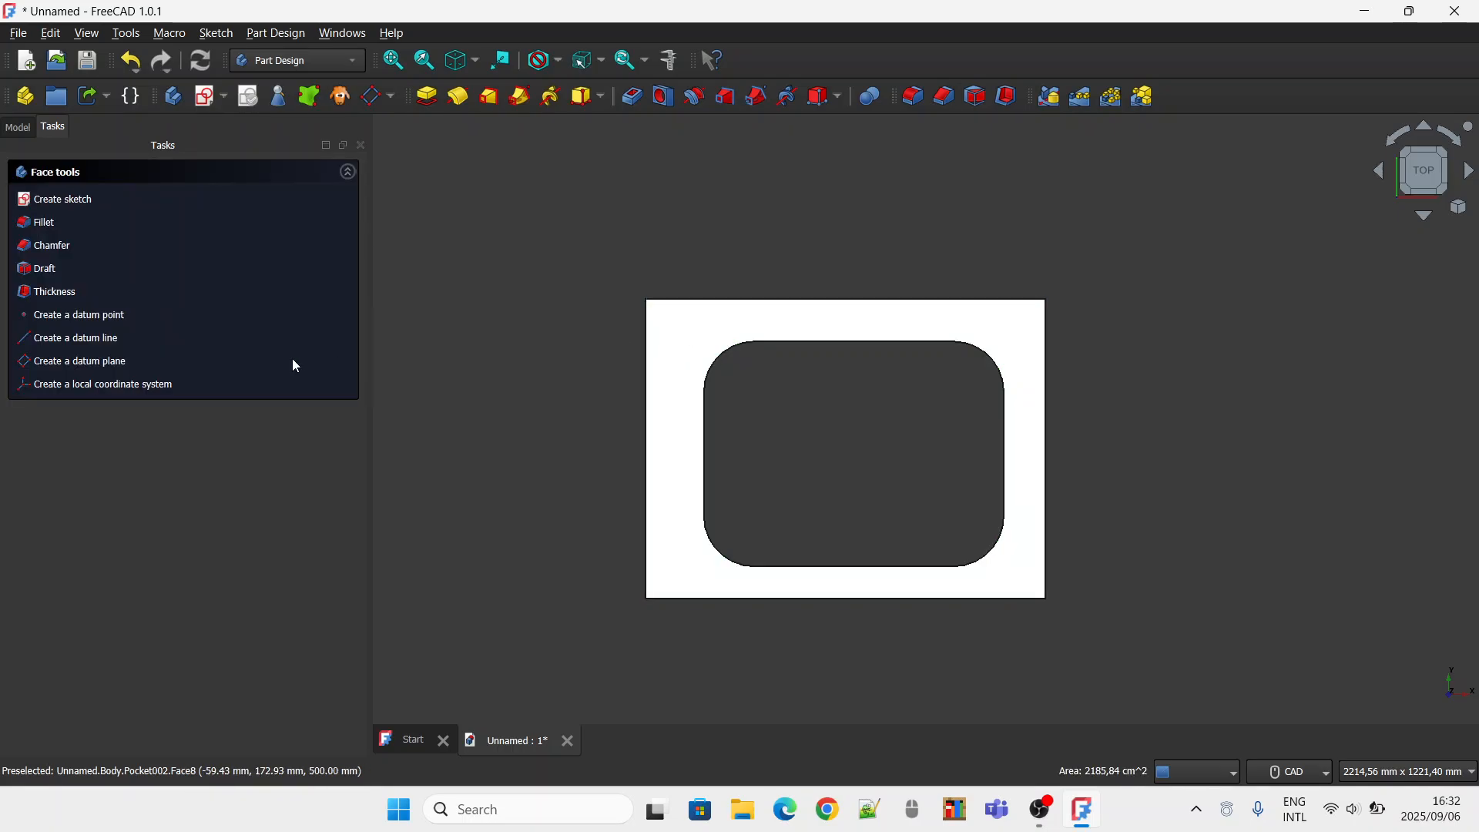
{"action": "left_click", "coordinate": [99, 362]}
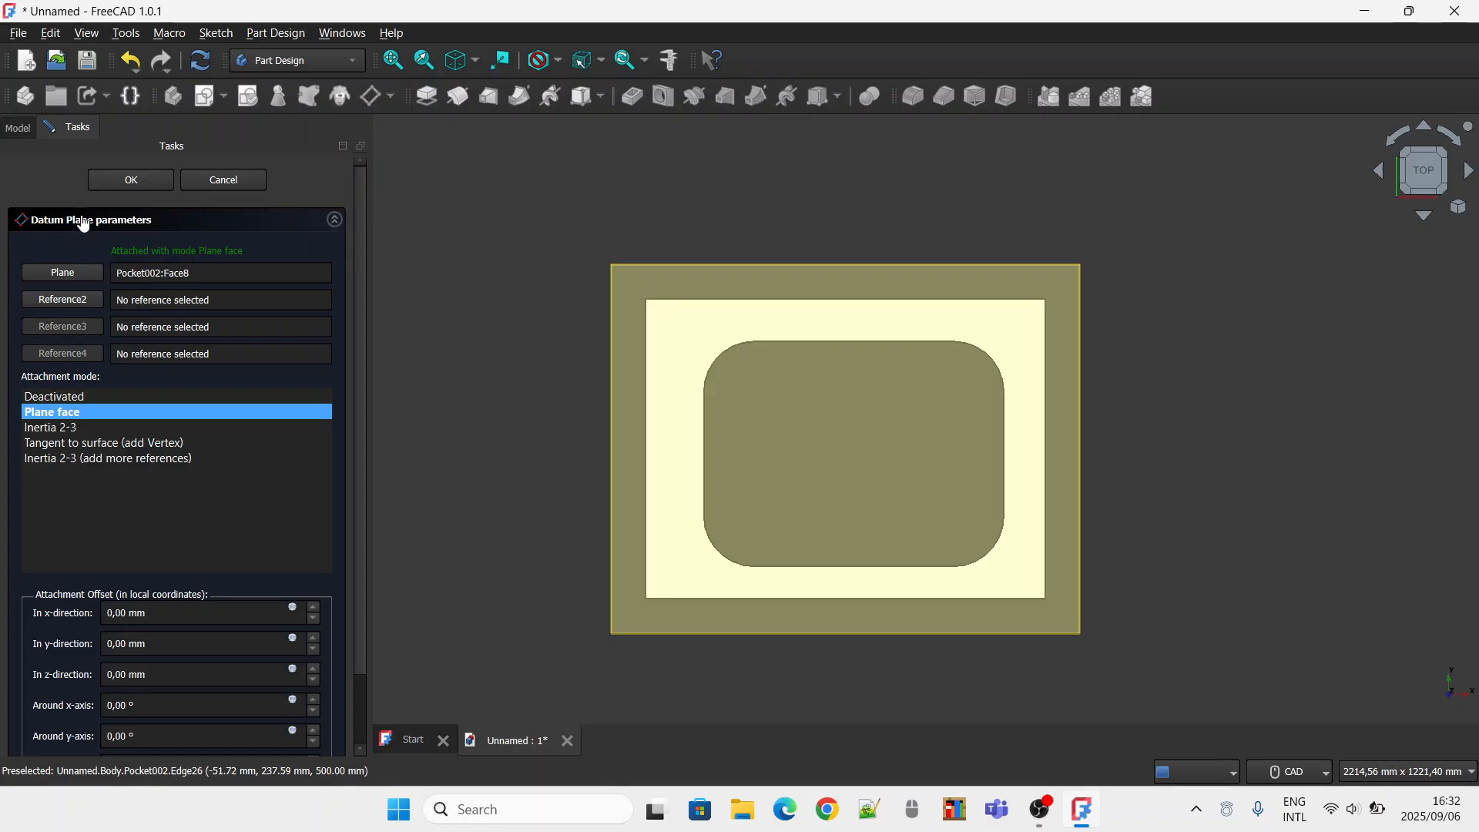
{"action": "key", "text": "Return"}
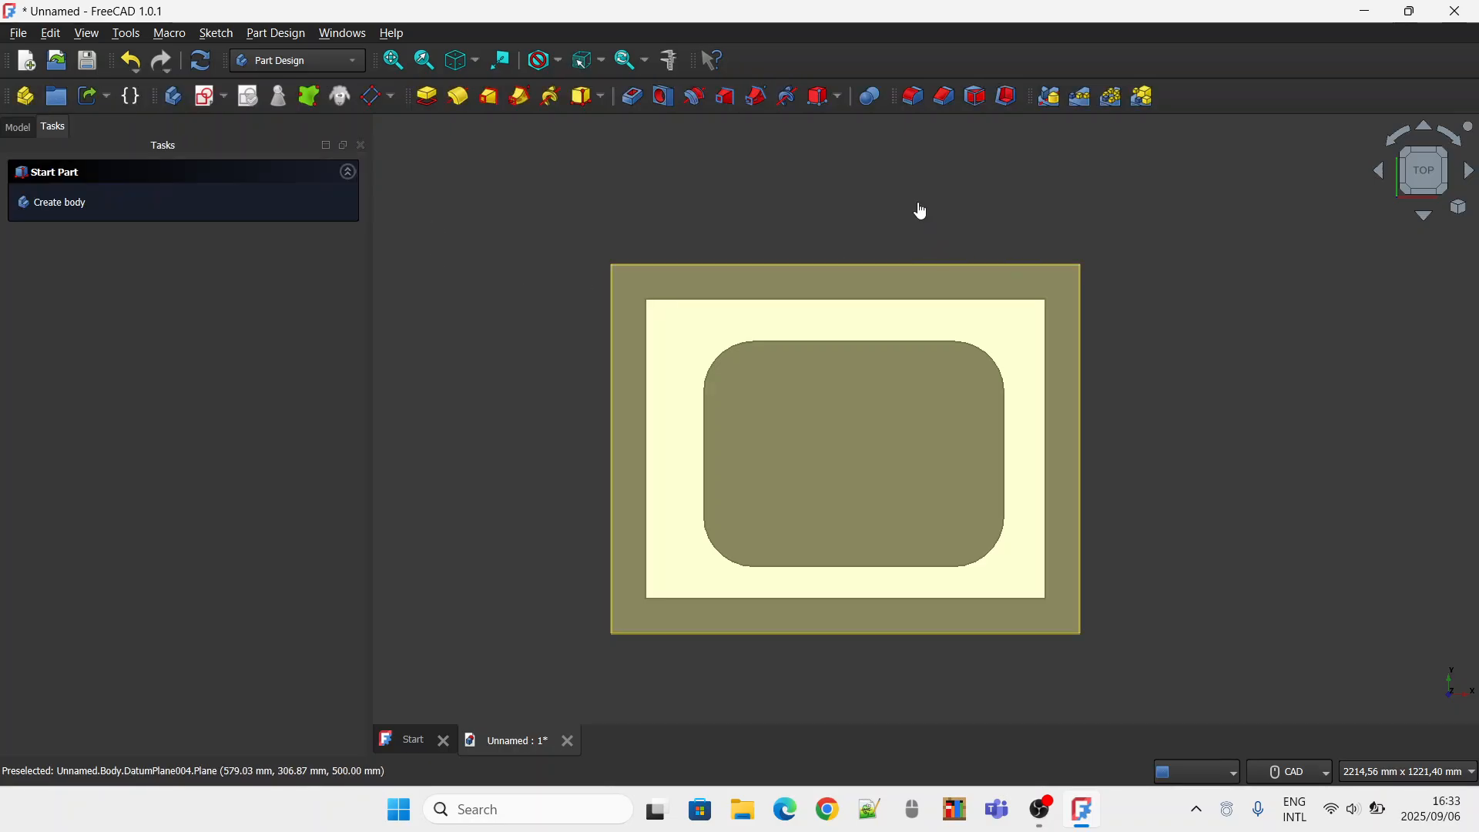
{"action": "left_click", "coordinate": [680, 268]}
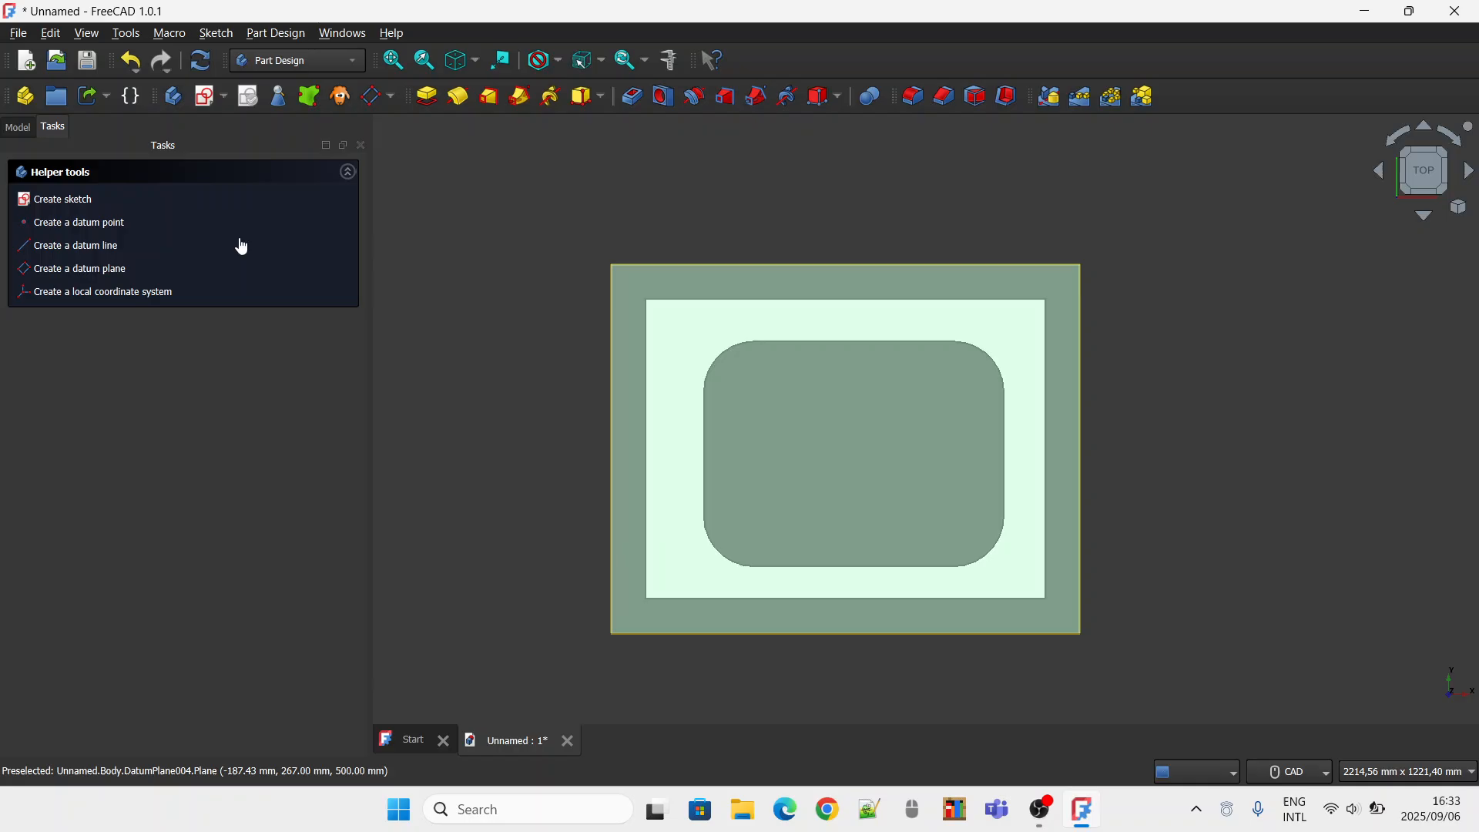
{"action": "left_click", "coordinate": [65, 212]}
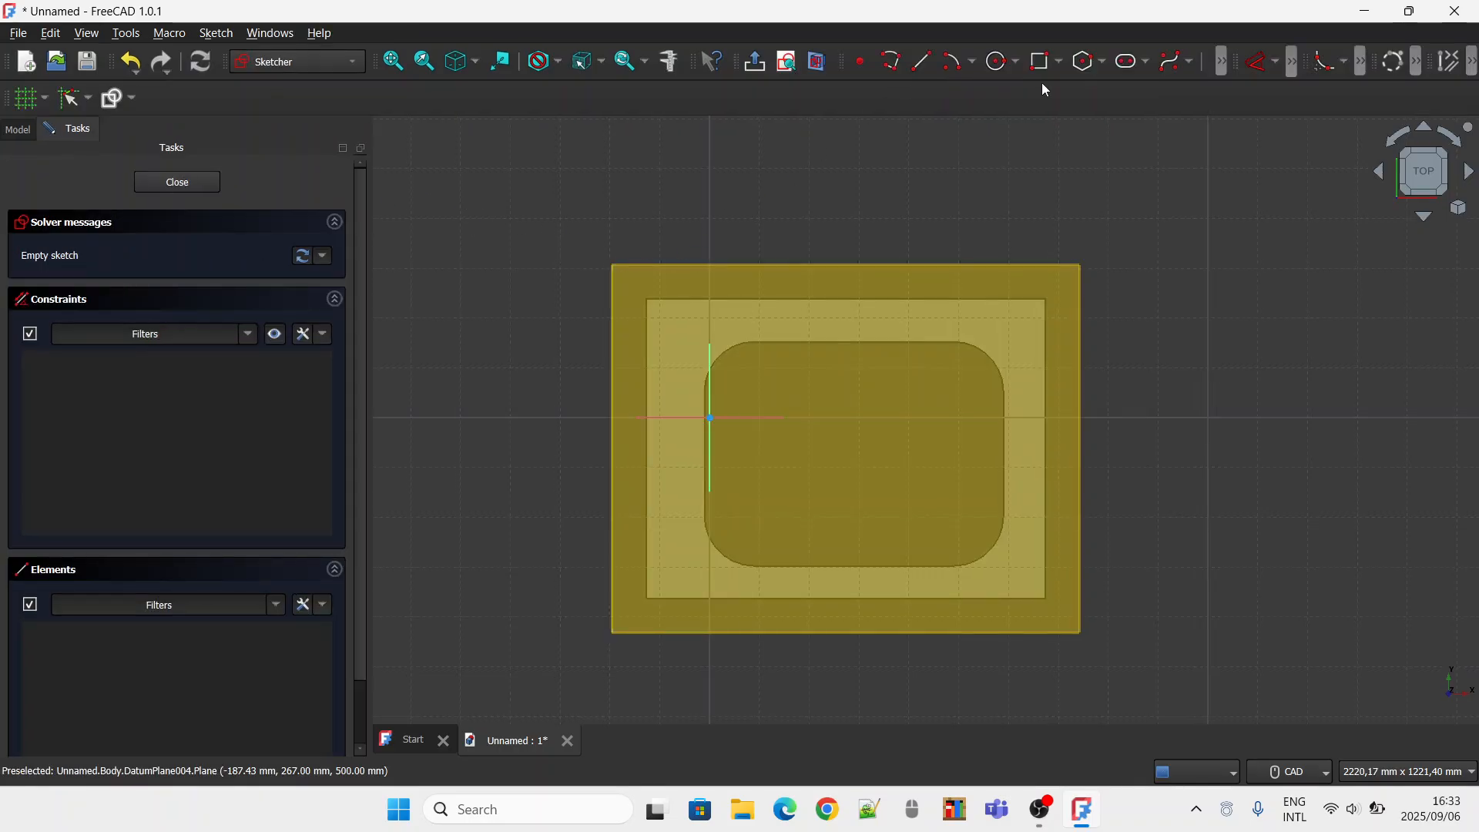
Sketch a rectangle about 894 by 676 mm just inside the tabletop's outer edges, enclosing the rounded cut-out.
{"action": "left_click", "coordinate": [1041, 61]}
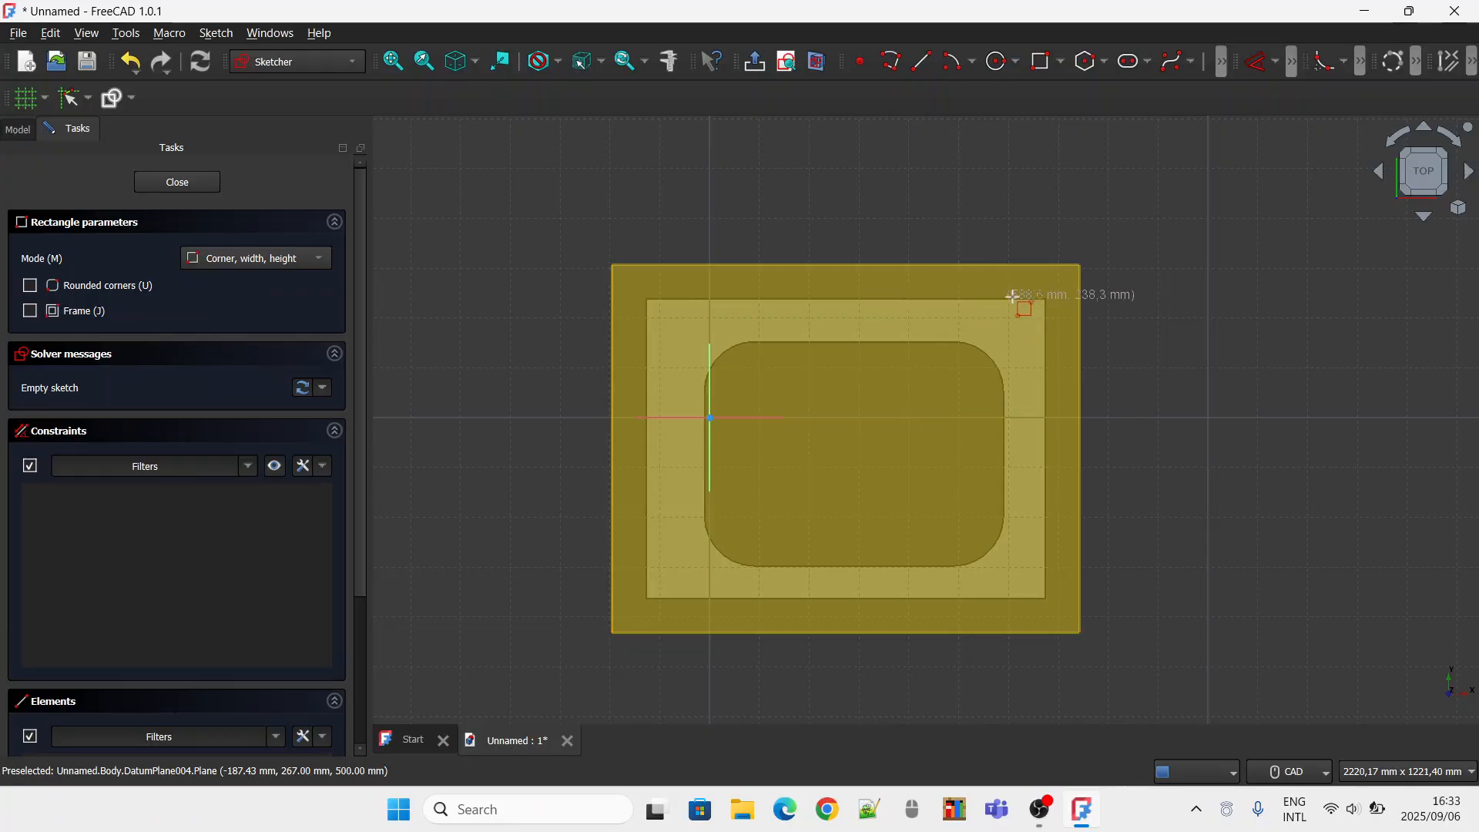
{"action": "left_click", "coordinate": [630, 275]}
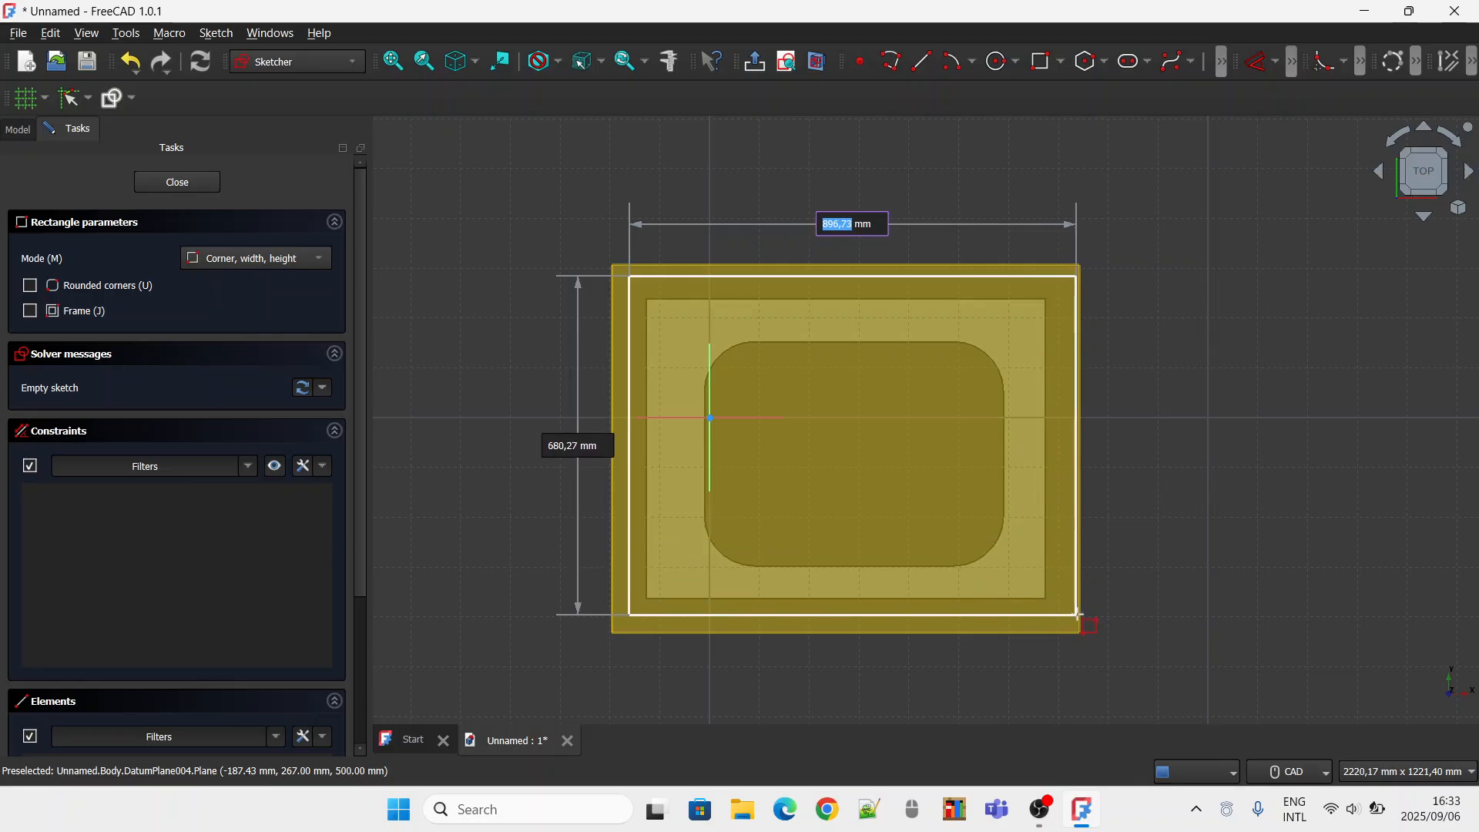
{"action": "left_click", "coordinate": [1076, 614]}
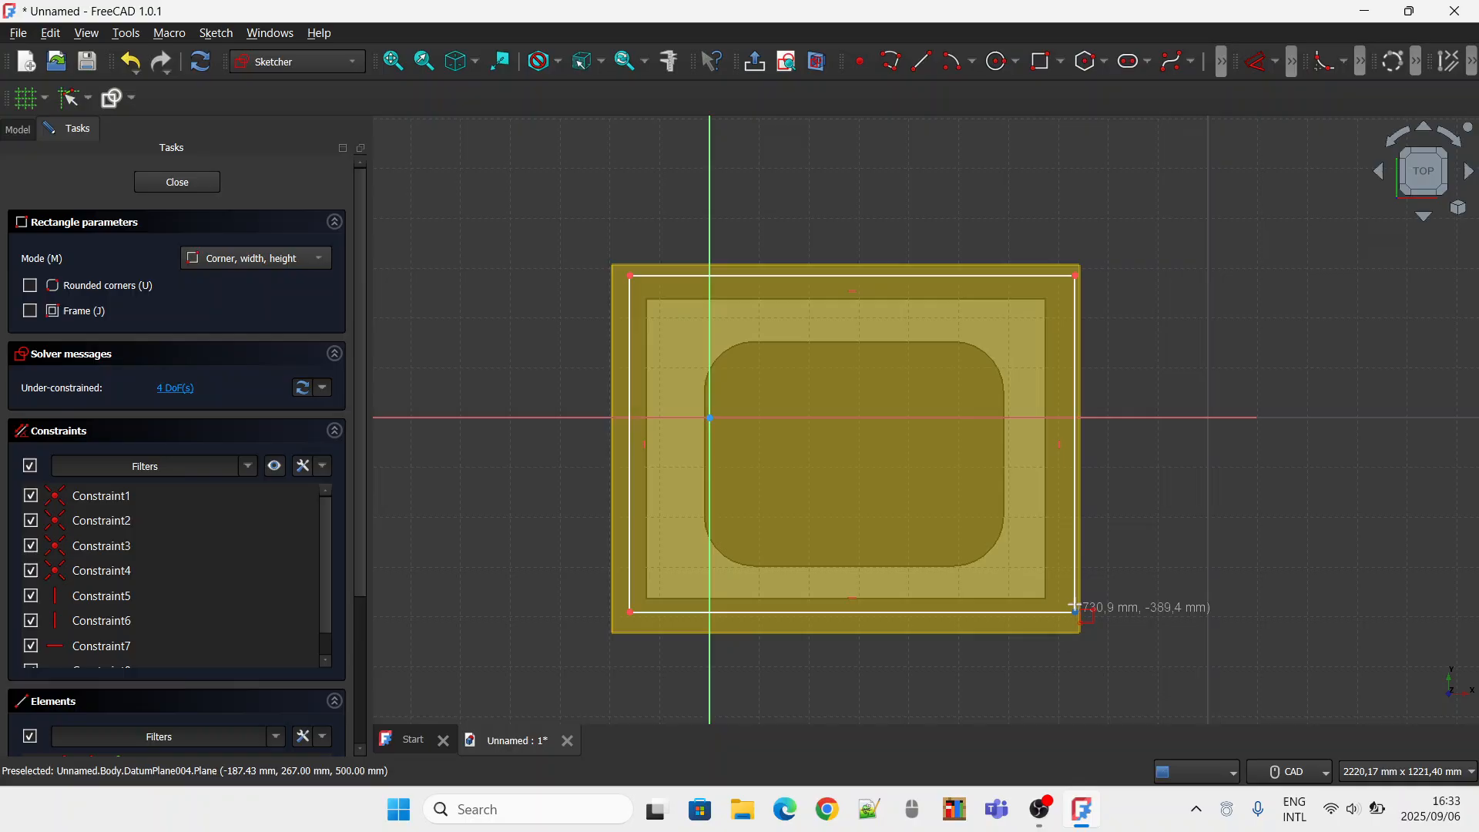
{"action": "right_click", "coordinate": [1263, 303]}
Constrain the rectangle's width to 900 mm and its height to 700 mm.
{"action": "left_click", "coordinate": [1272, 65]}
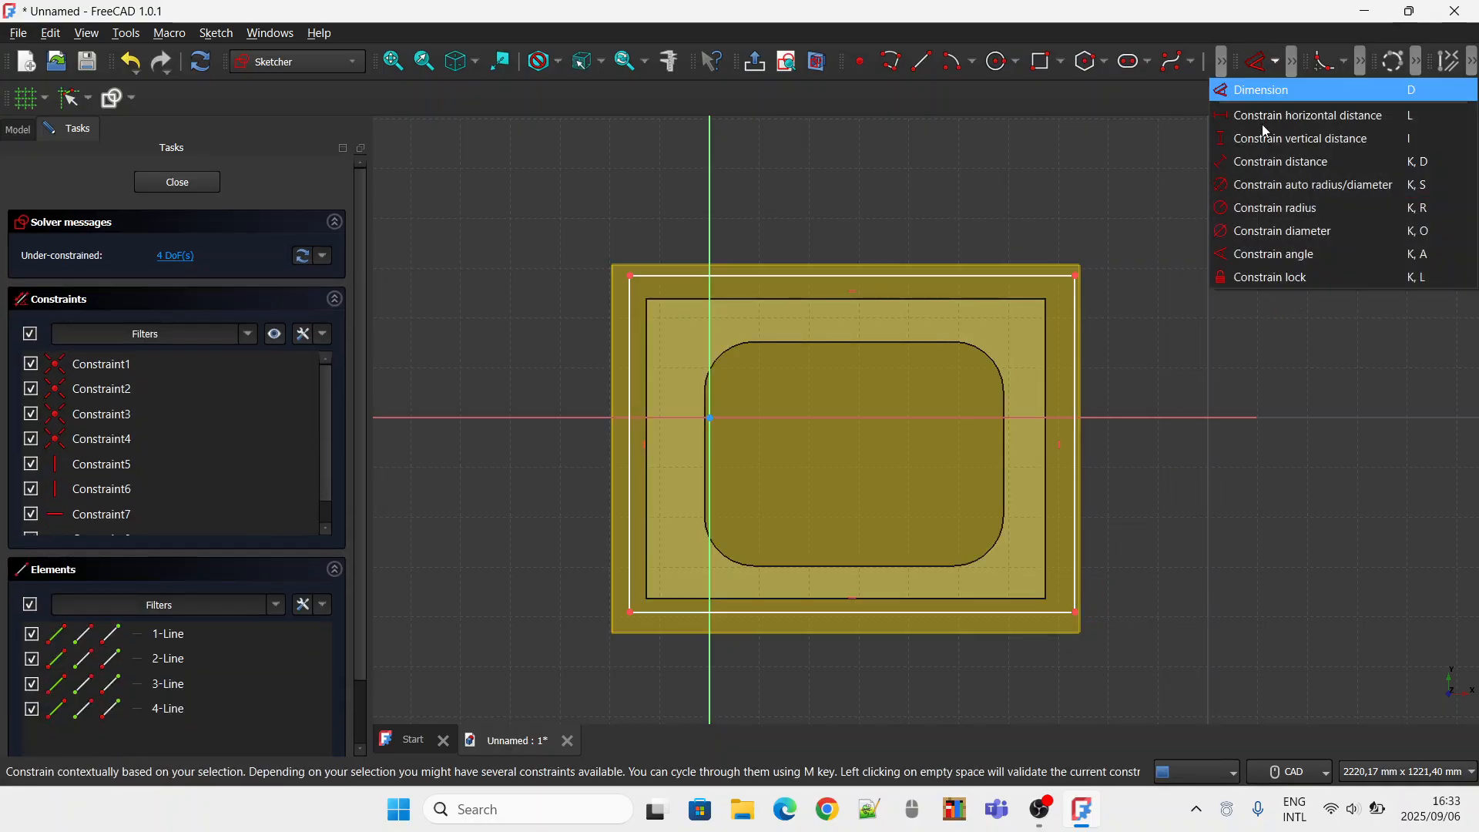
{"action": "left_click", "coordinate": [1253, 163]}
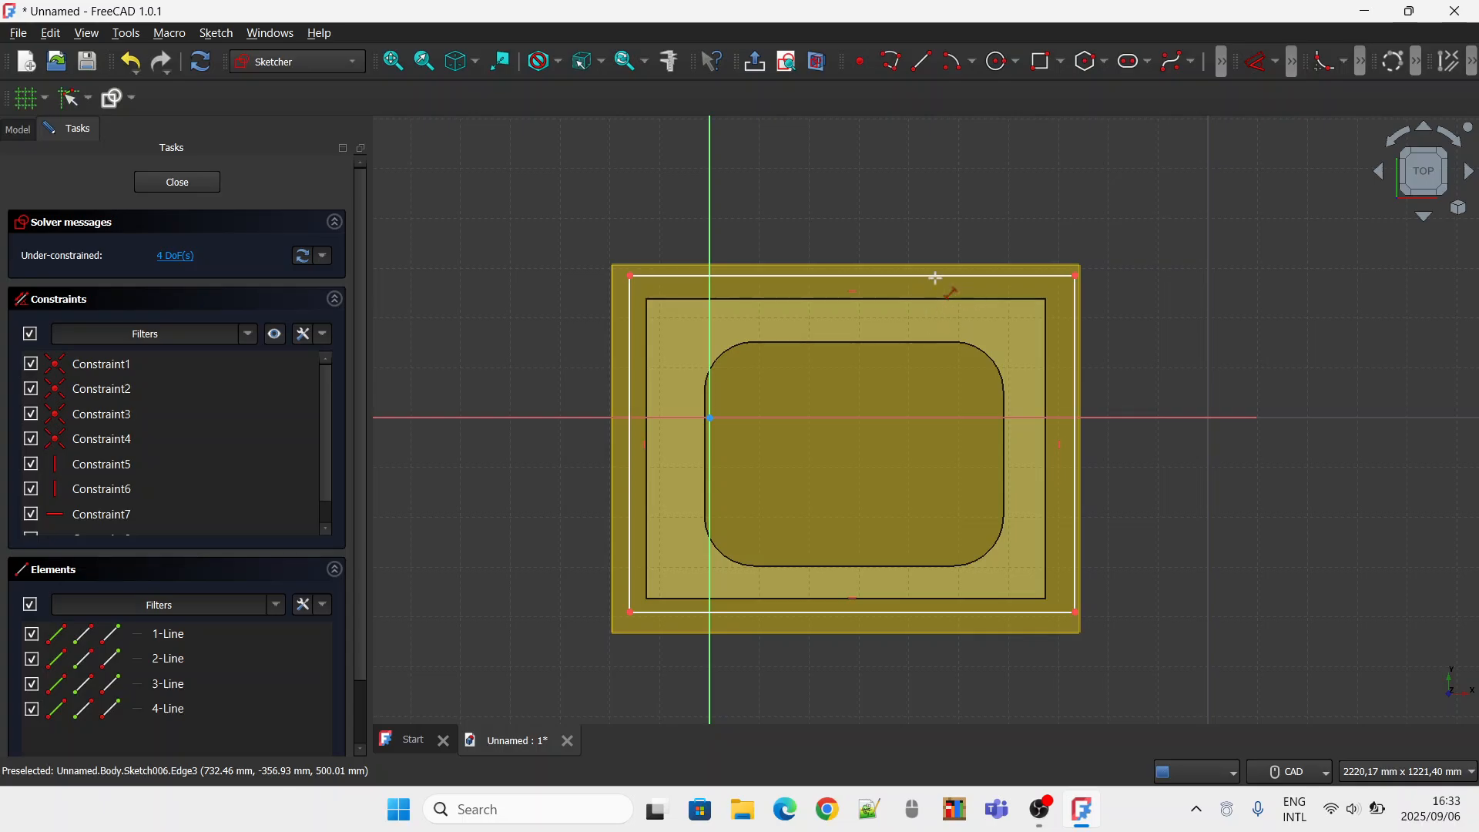
{"action": "left_click", "coordinate": [626, 277]}
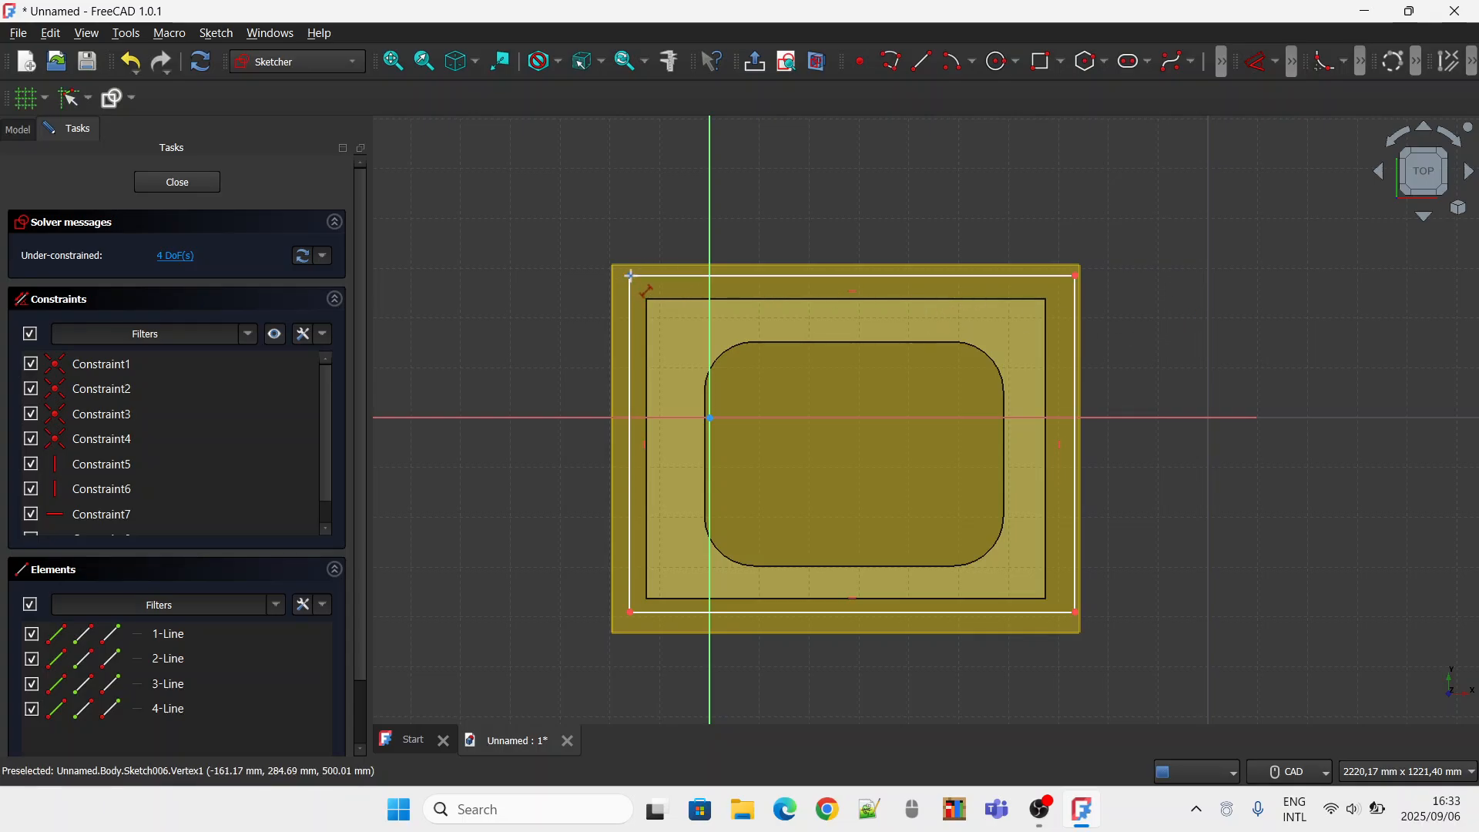
{"action": "left_click", "coordinate": [1075, 274]}
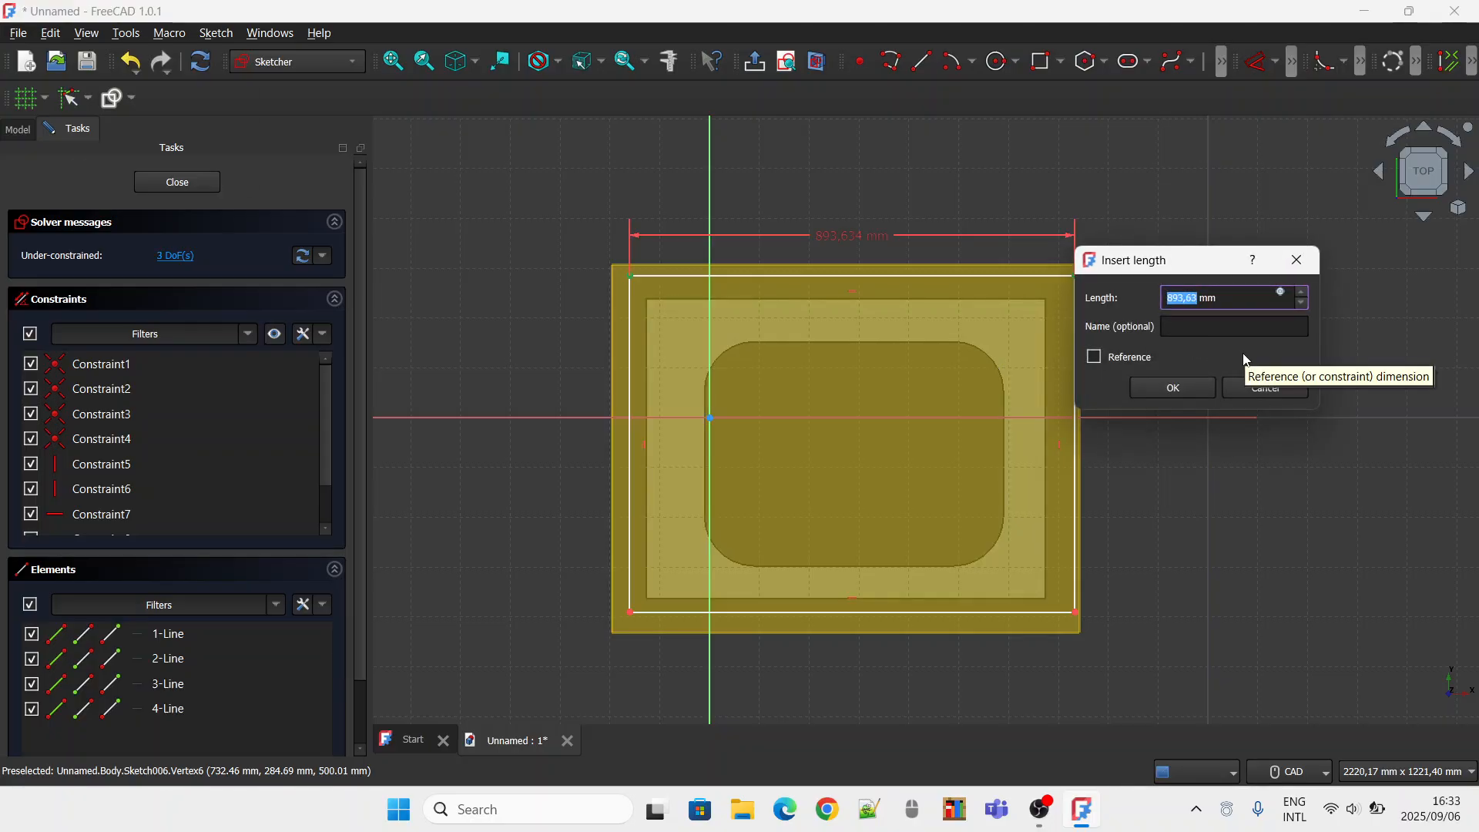
{"action": "key", "text": "BackSpace"}
{"action": "key", "text": "Return"}
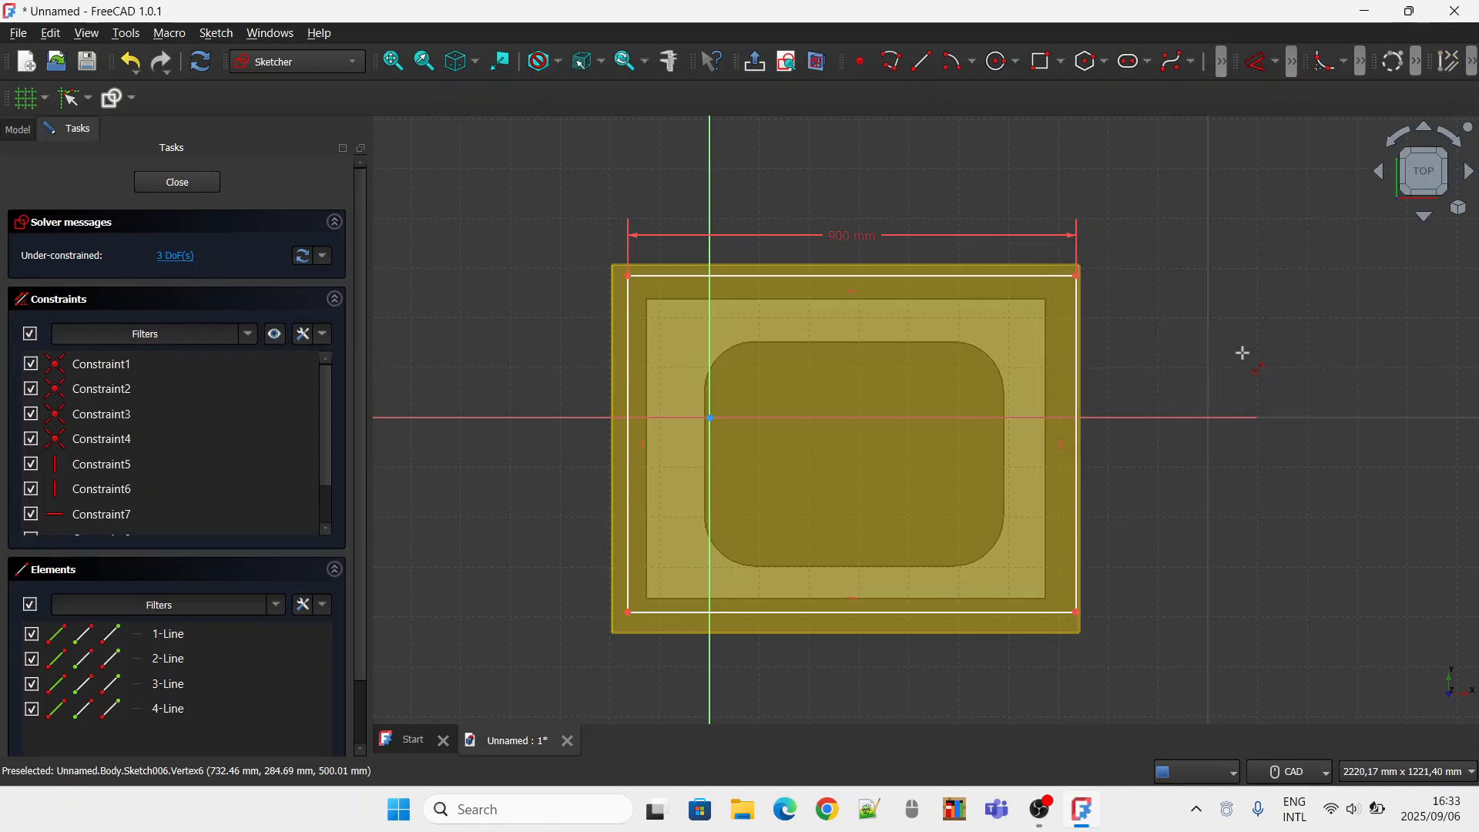
{"action": "left_click", "coordinate": [1076, 383]}
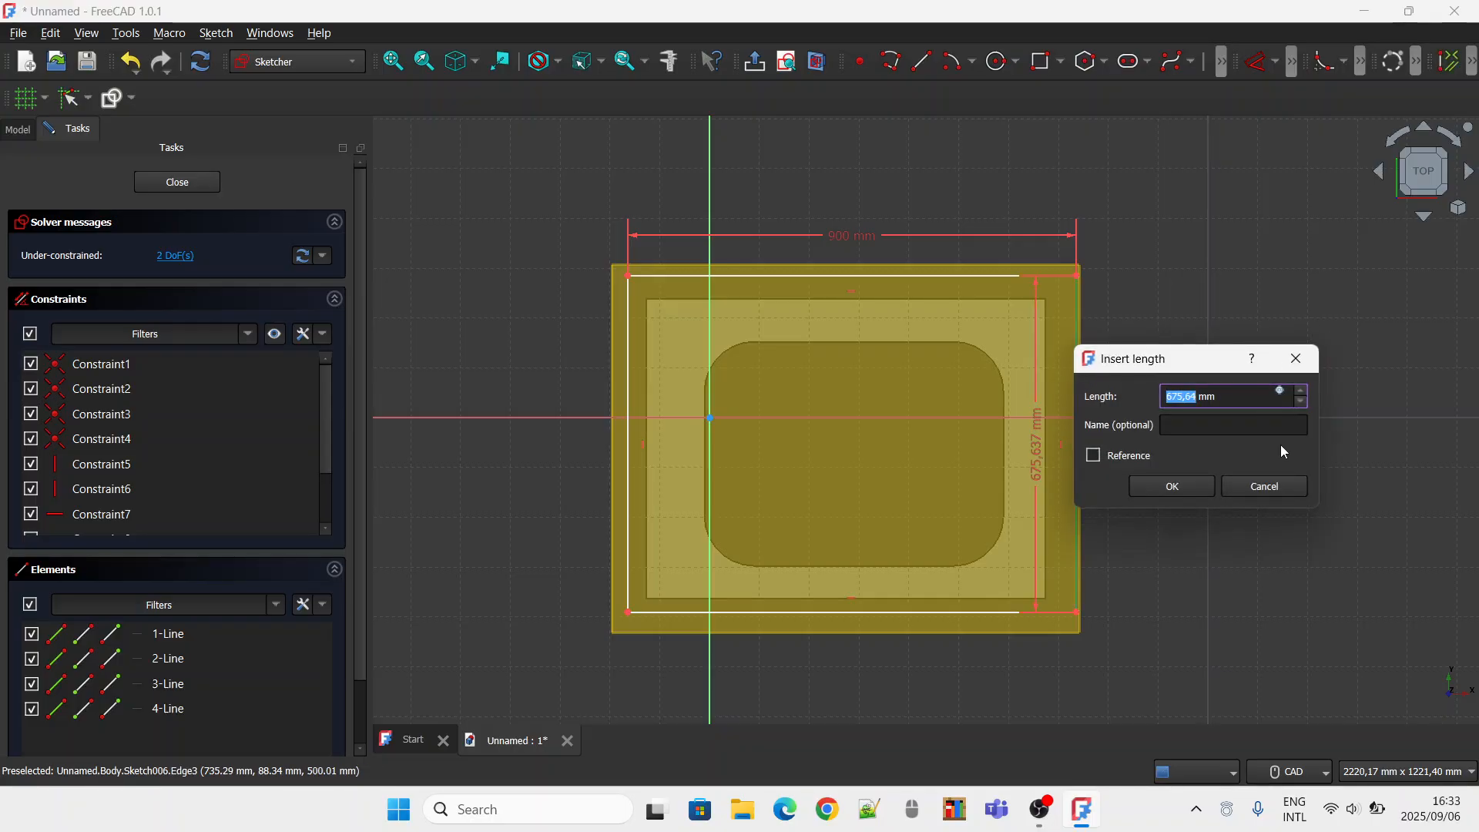
{"action": "type", "text": "700"}
{"action": "key", "text": "Return"}
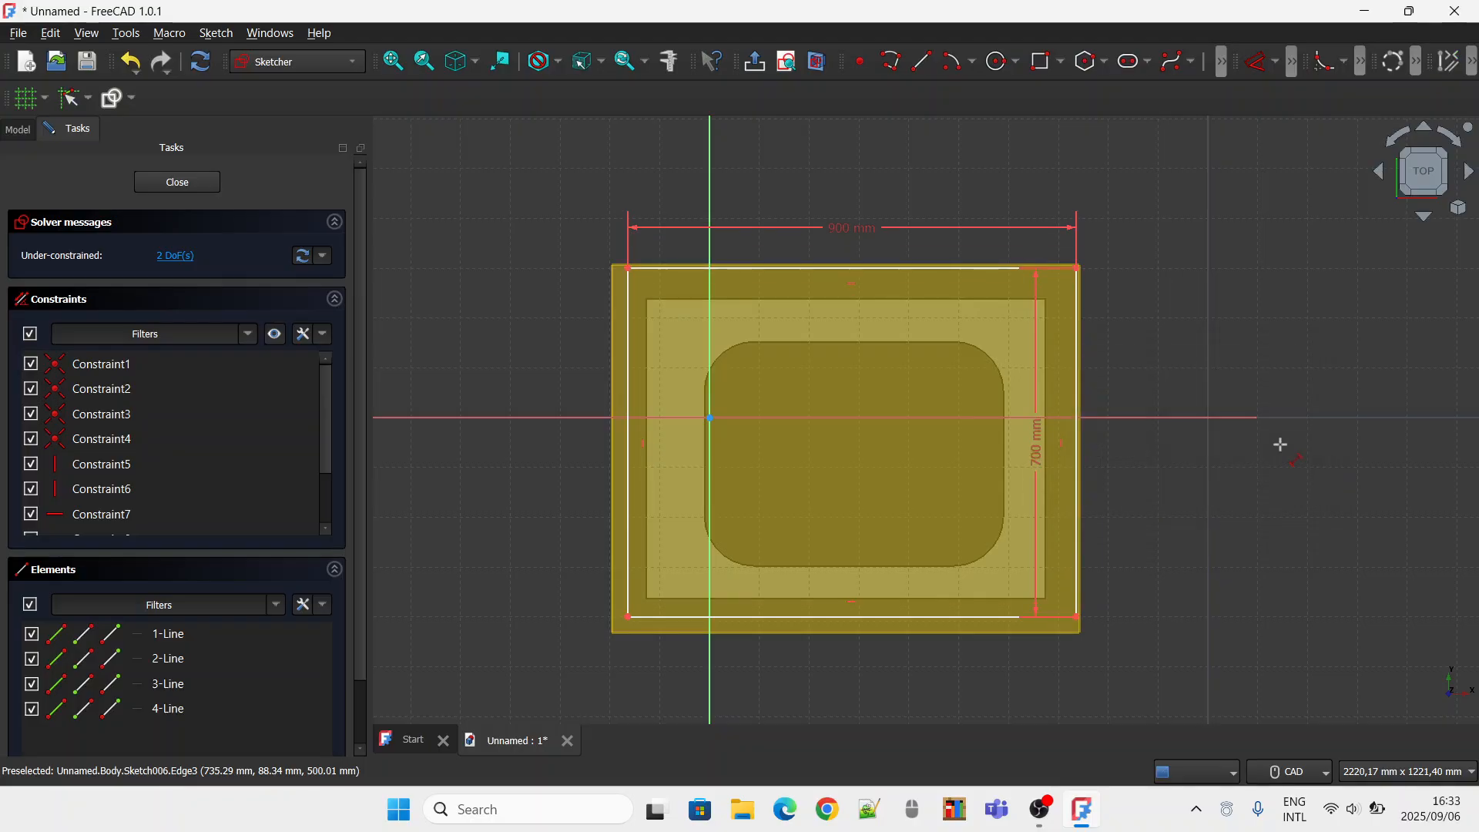
Fillet all four corners of the 900 by 700 mm rectangle with corner preservation enabled.
{"action": "left_click", "coordinate": [1274, 63]}
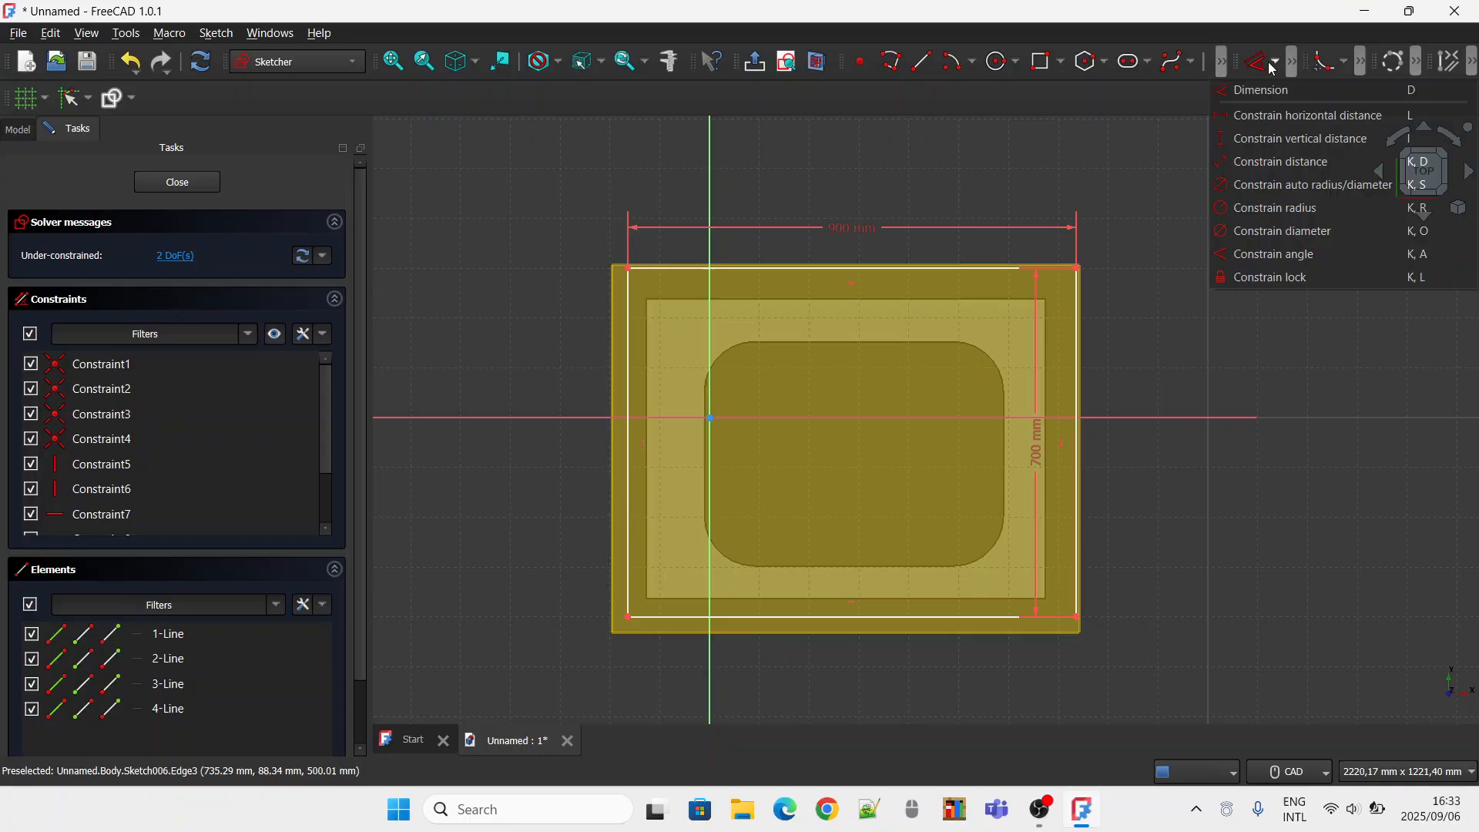
{"action": "left_click", "coordinate": [1235, 279]}
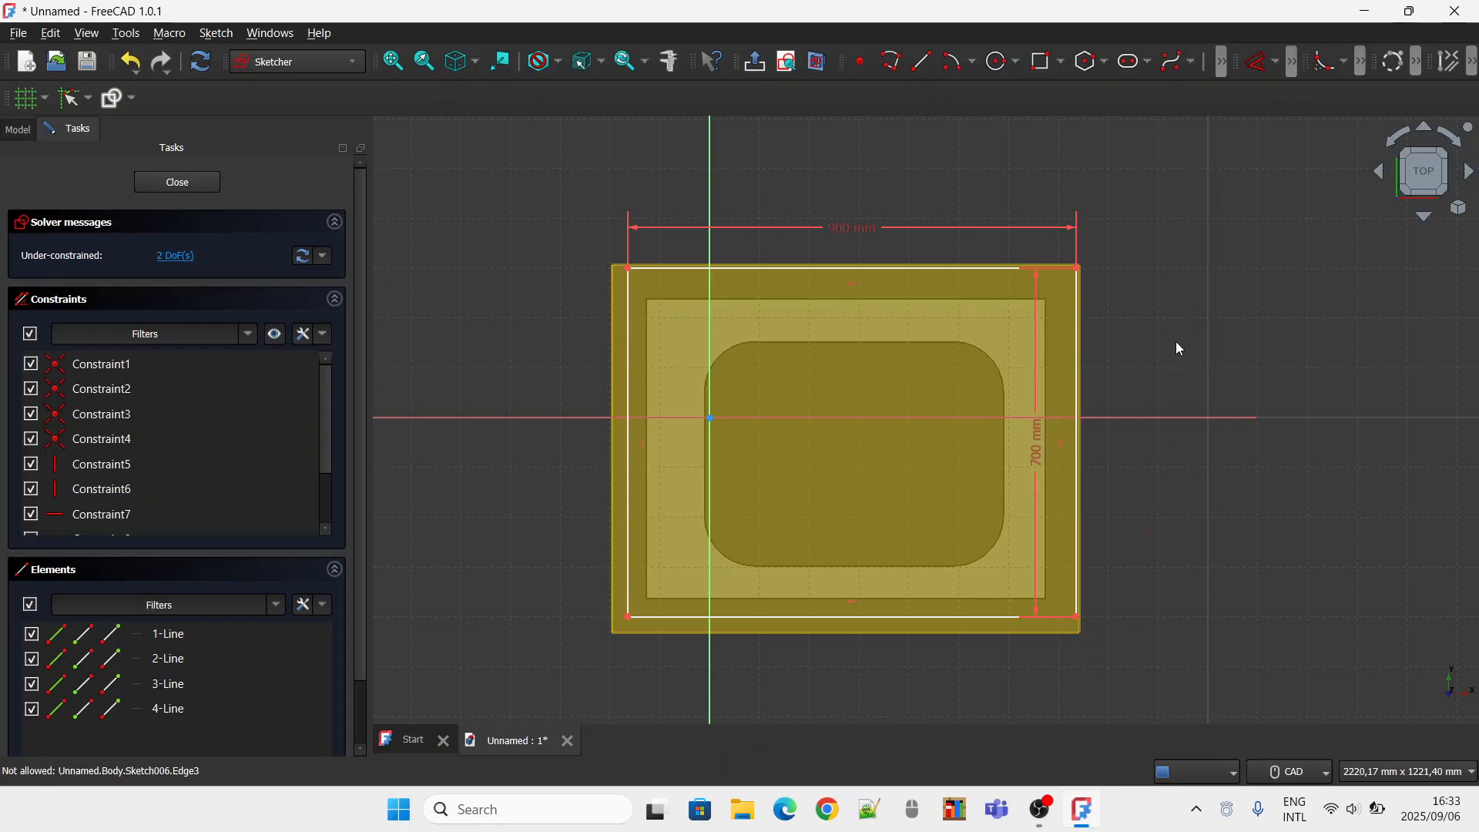
{"action": "left_click", "coordinate": [1325, 62]}
{"action": "left_click", "coordinate": [1054, 266]}
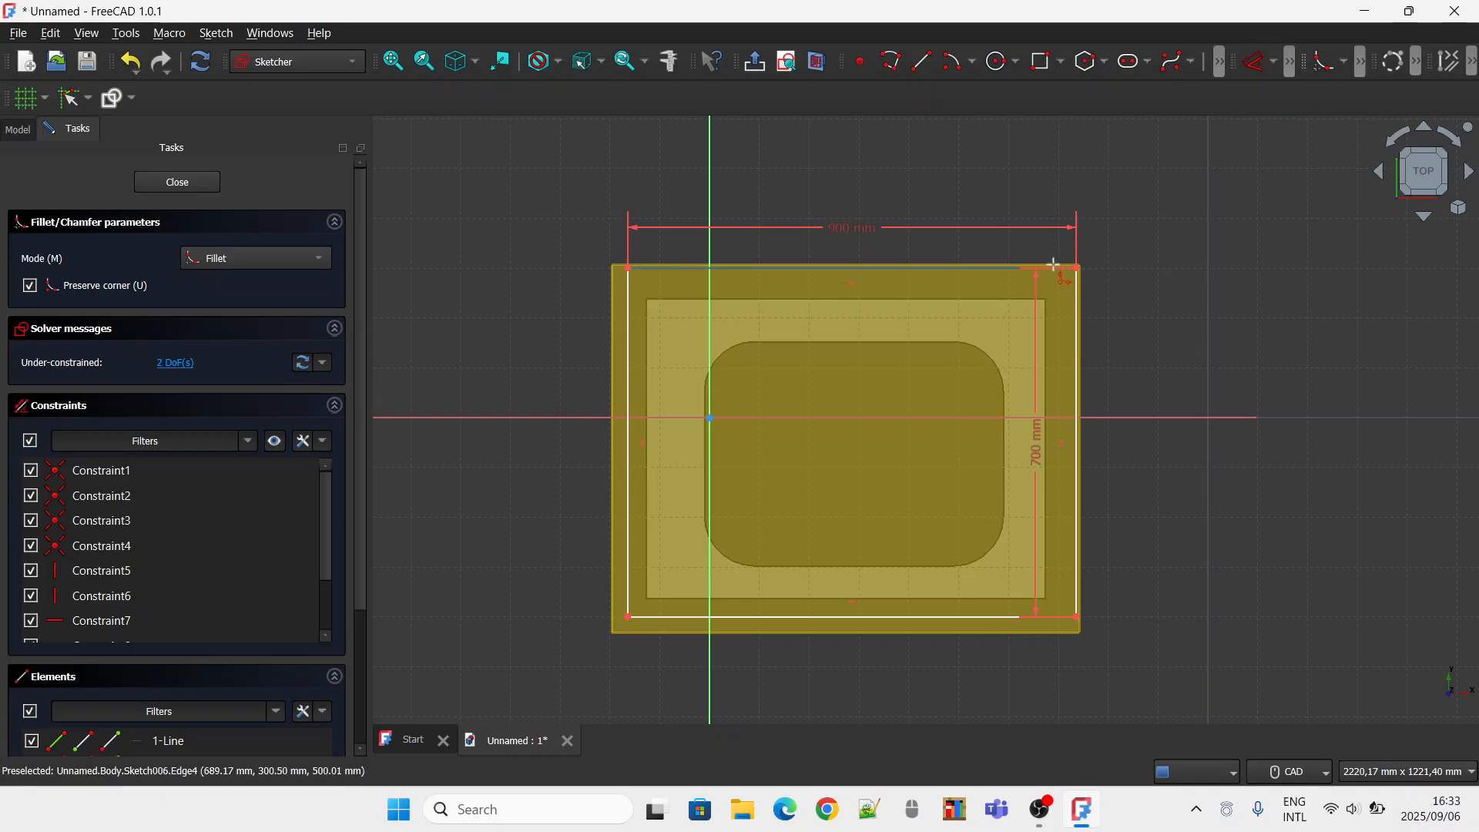
{"action": "left_click", "coordinate": [1076, 287]}
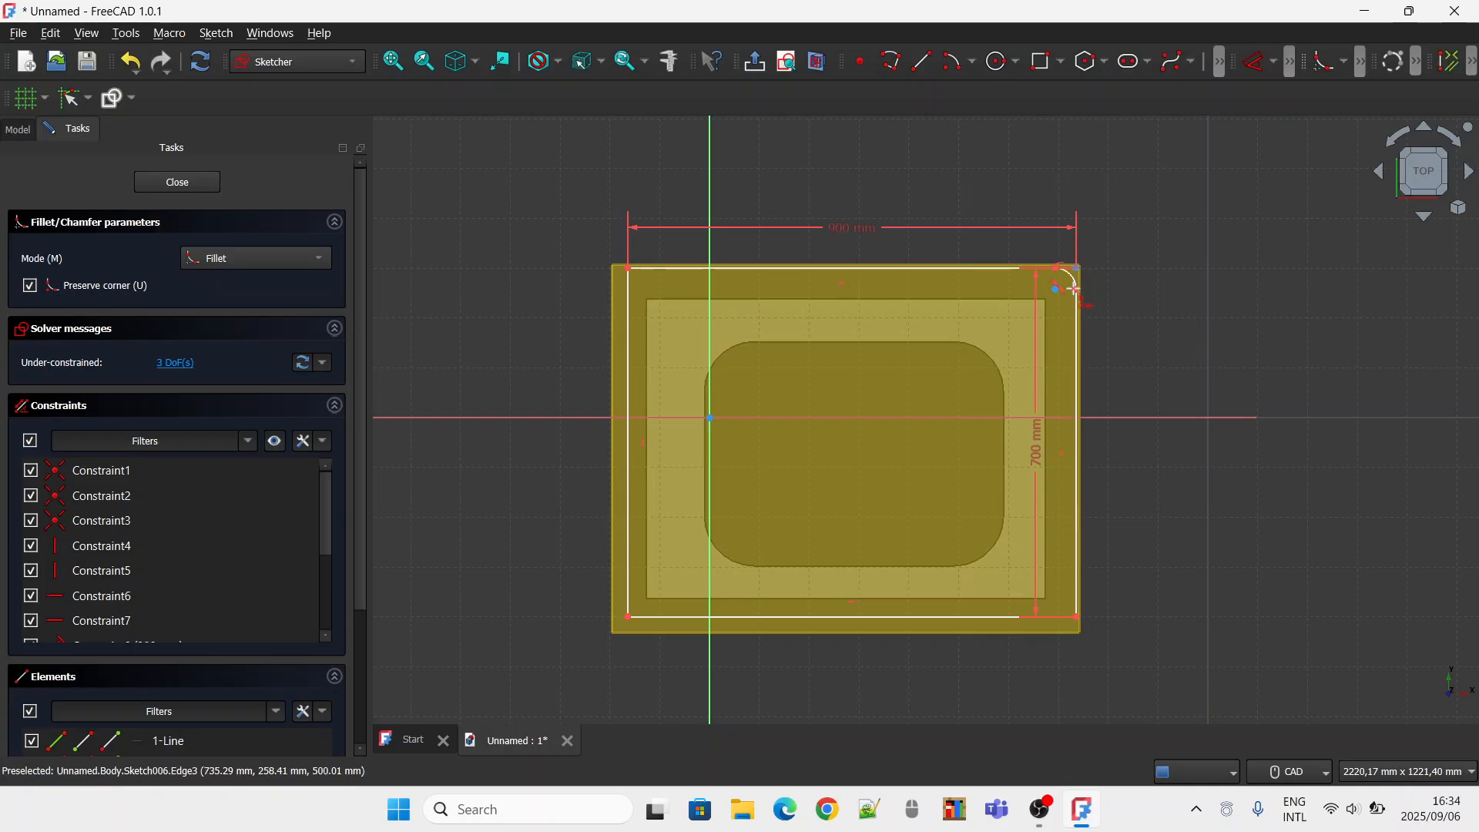
{"action": "left_click", "coordinate": [1047, 616]}
{"action": "left_click", "coordinate": [1076, 604]}
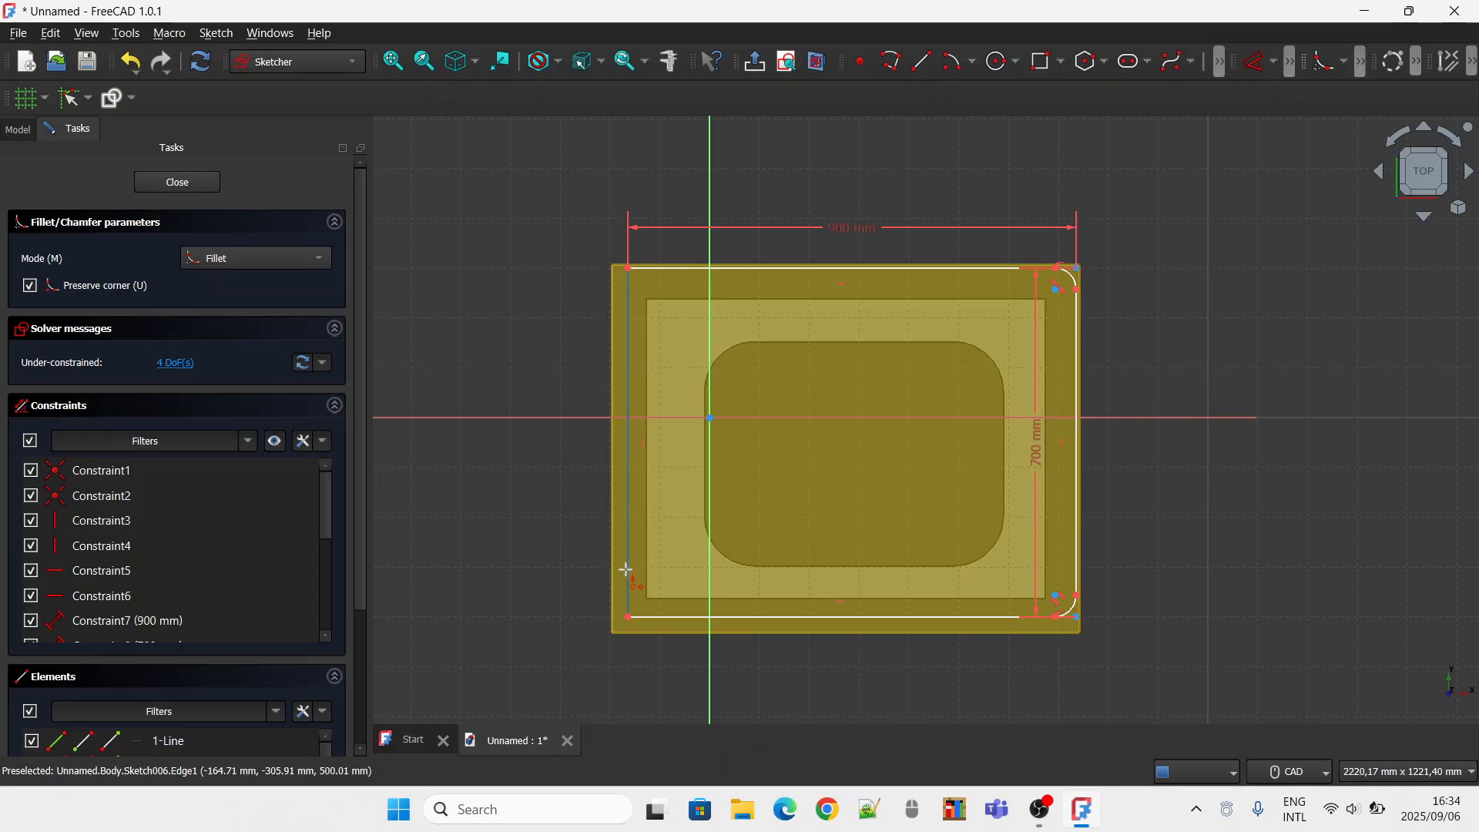
{"action": "left_click", "coordinate": [628, 603]}
{"action": "left_click", "coordinate": [668, 616]}
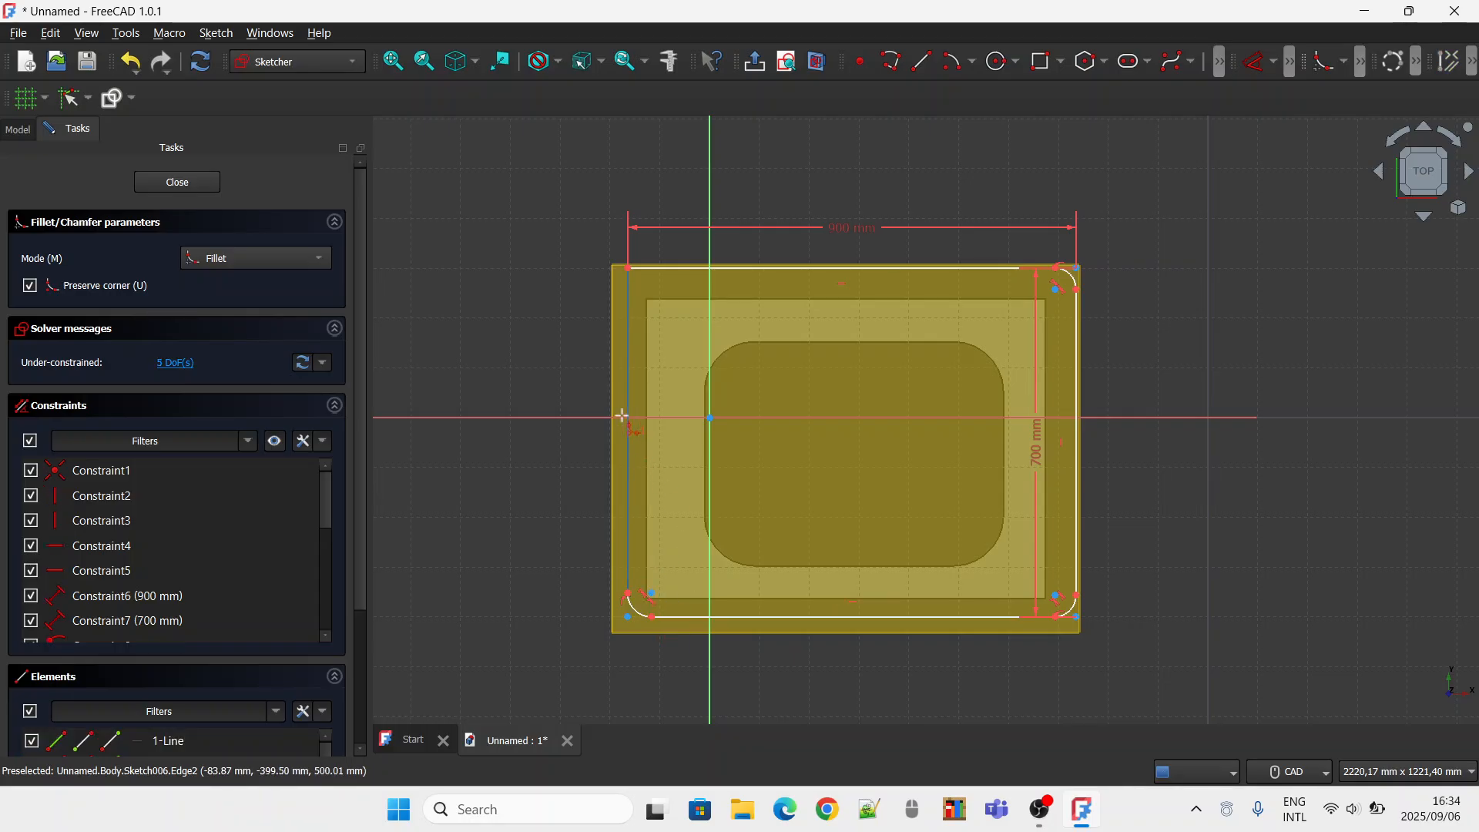
{"action": "left_click", "coordinate": [629, 323]}
{"action": "left_click", "coordinate": [667, 268]}
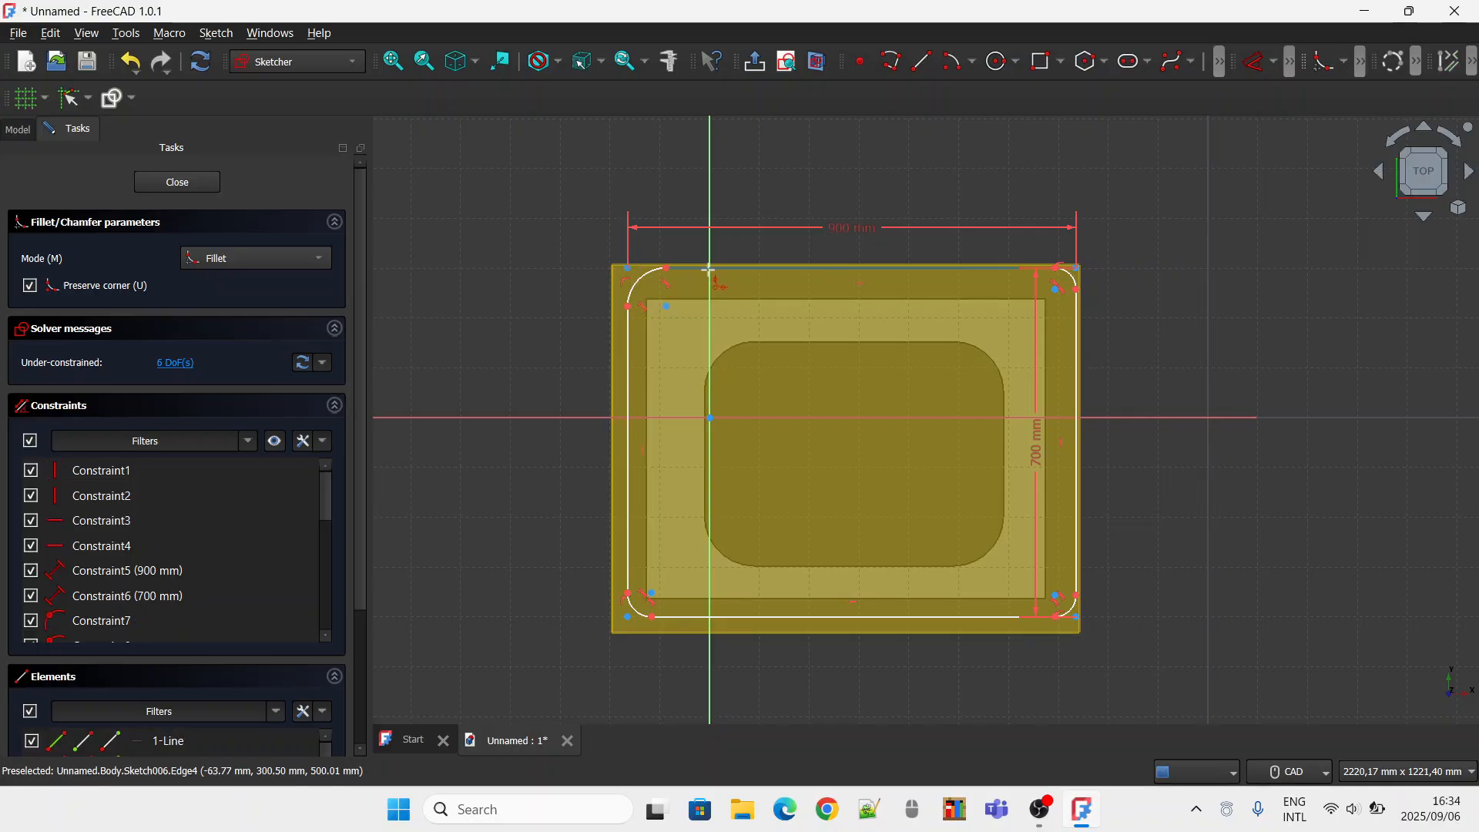
Constrain the radii of the upper-right and lower-right corner fillets to 100 mm each.
{"action": "left_click", "coordinate": [1273, 61]}
{"action": "left_click", "coordinate": [1302, 185]}
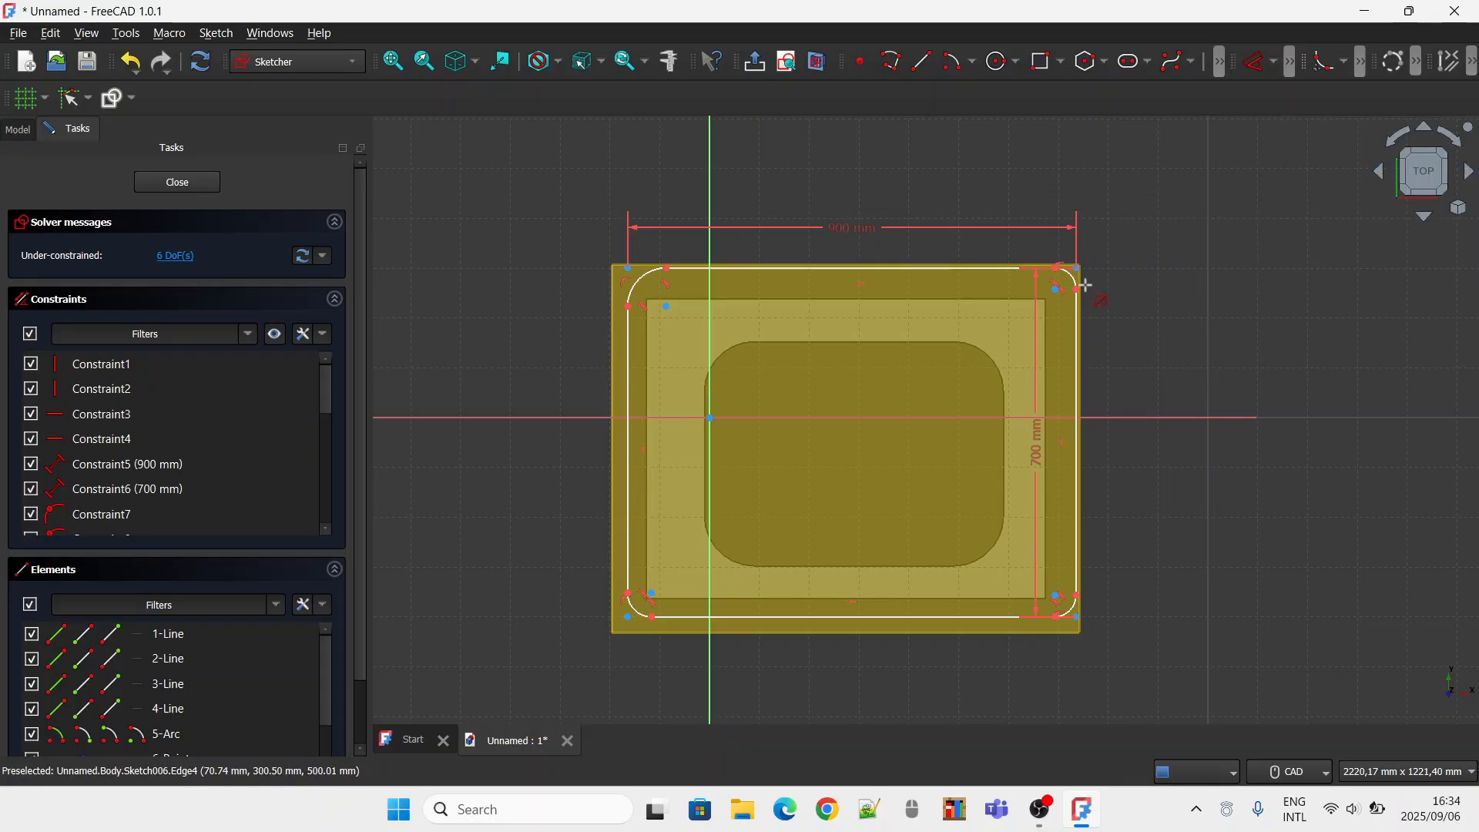
{"action": "left_click", "coordinate": [1073, 276]}
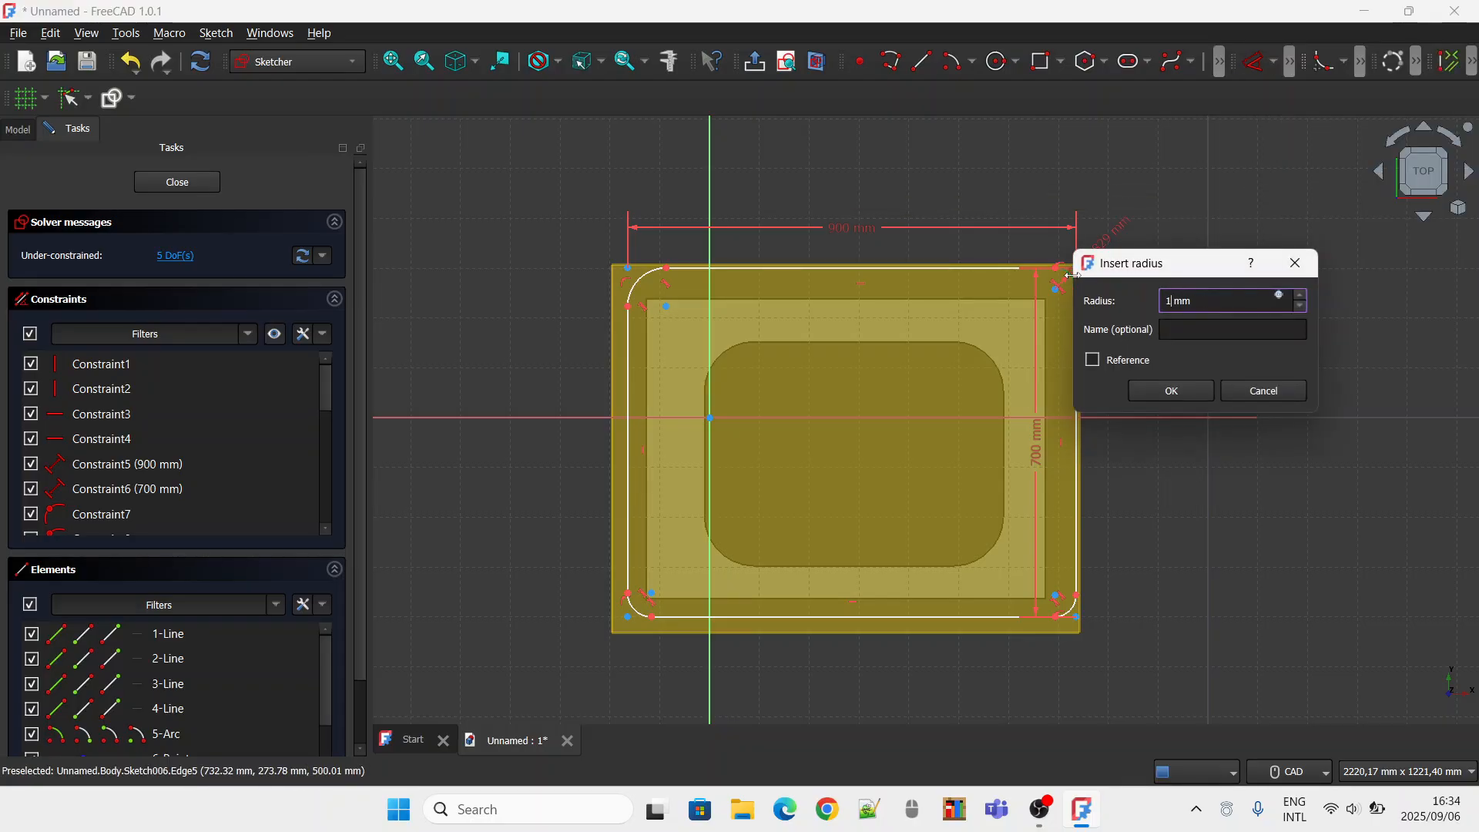
{"action": "type", "text": "100"}
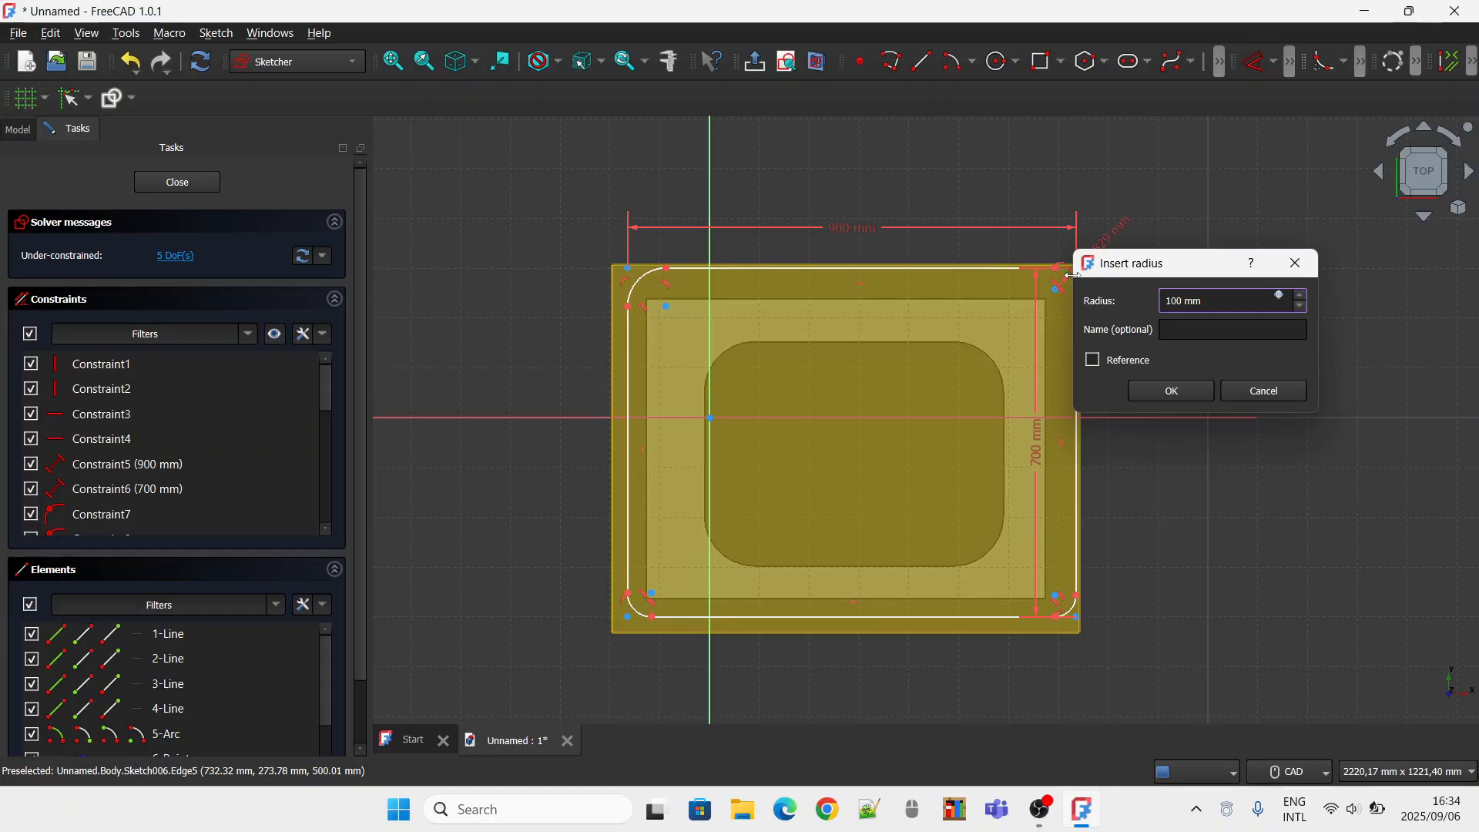
{"action": "key", "text": "Return"}
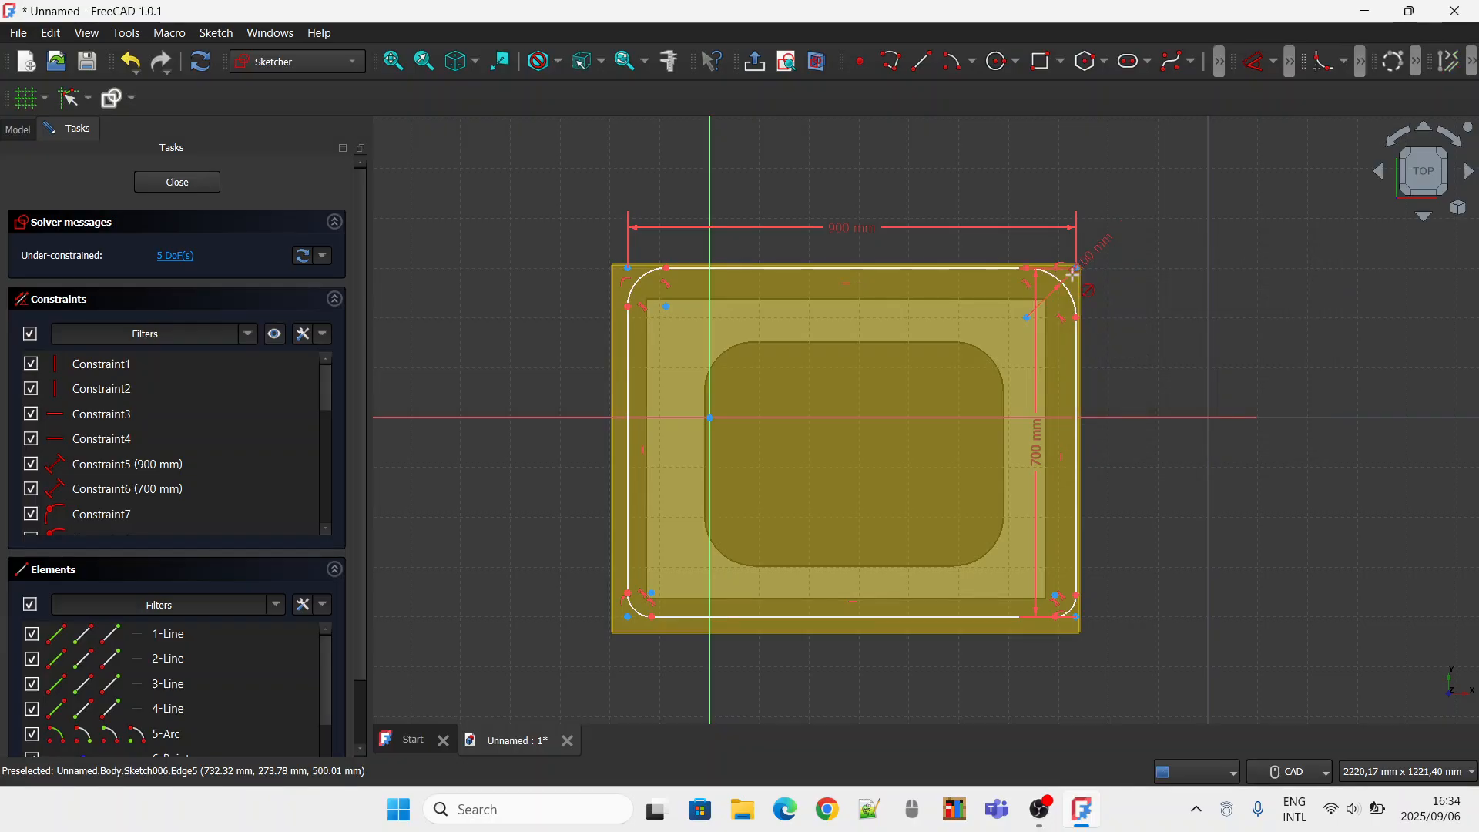
{"action": "left_click", "coordinate": [1078, 606]}
{"action": "type", "text": "1"}
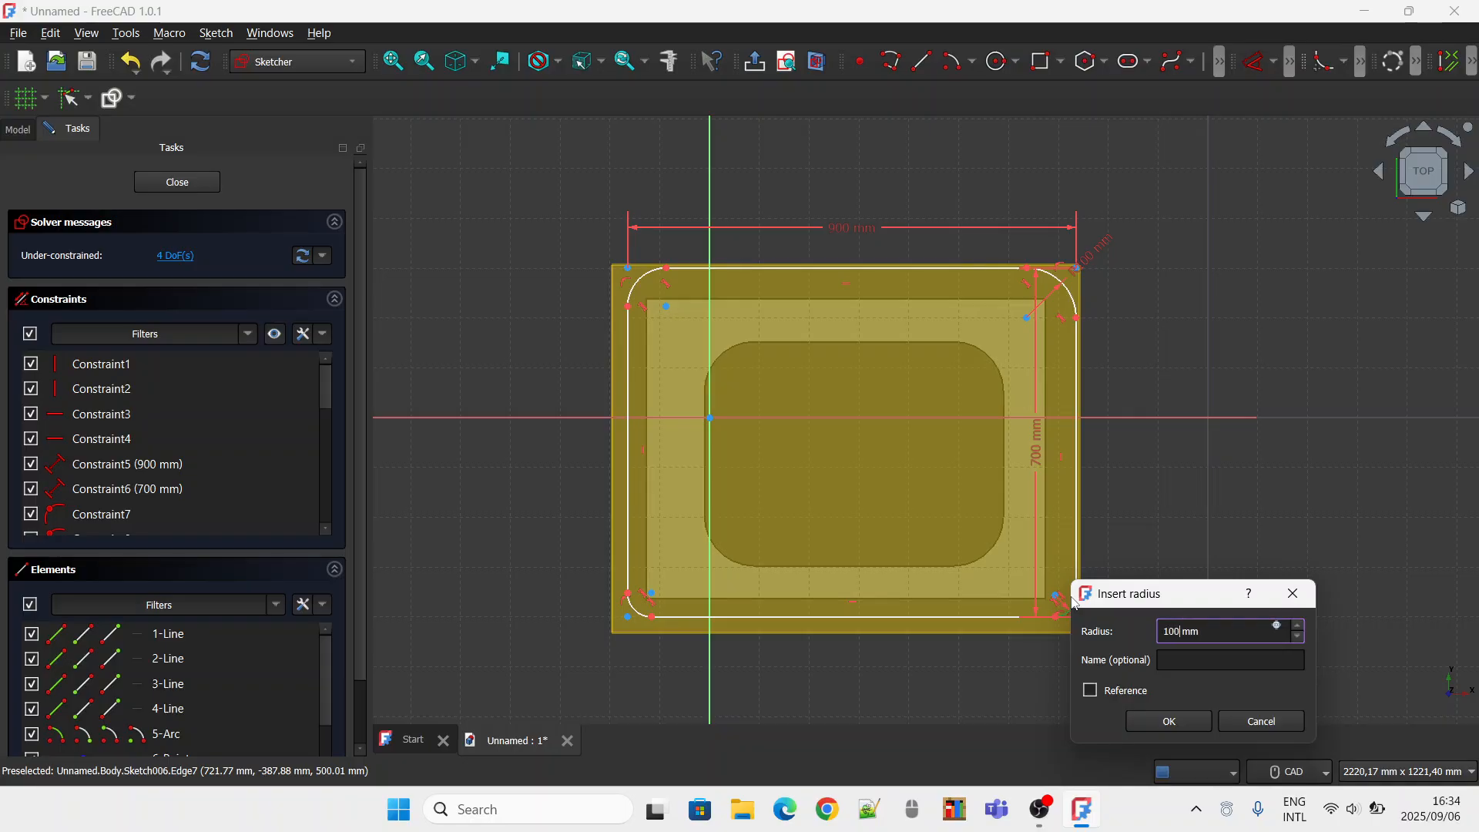
{"action": "type", "text": "00"}
{"action": "key", "text": "Return"}
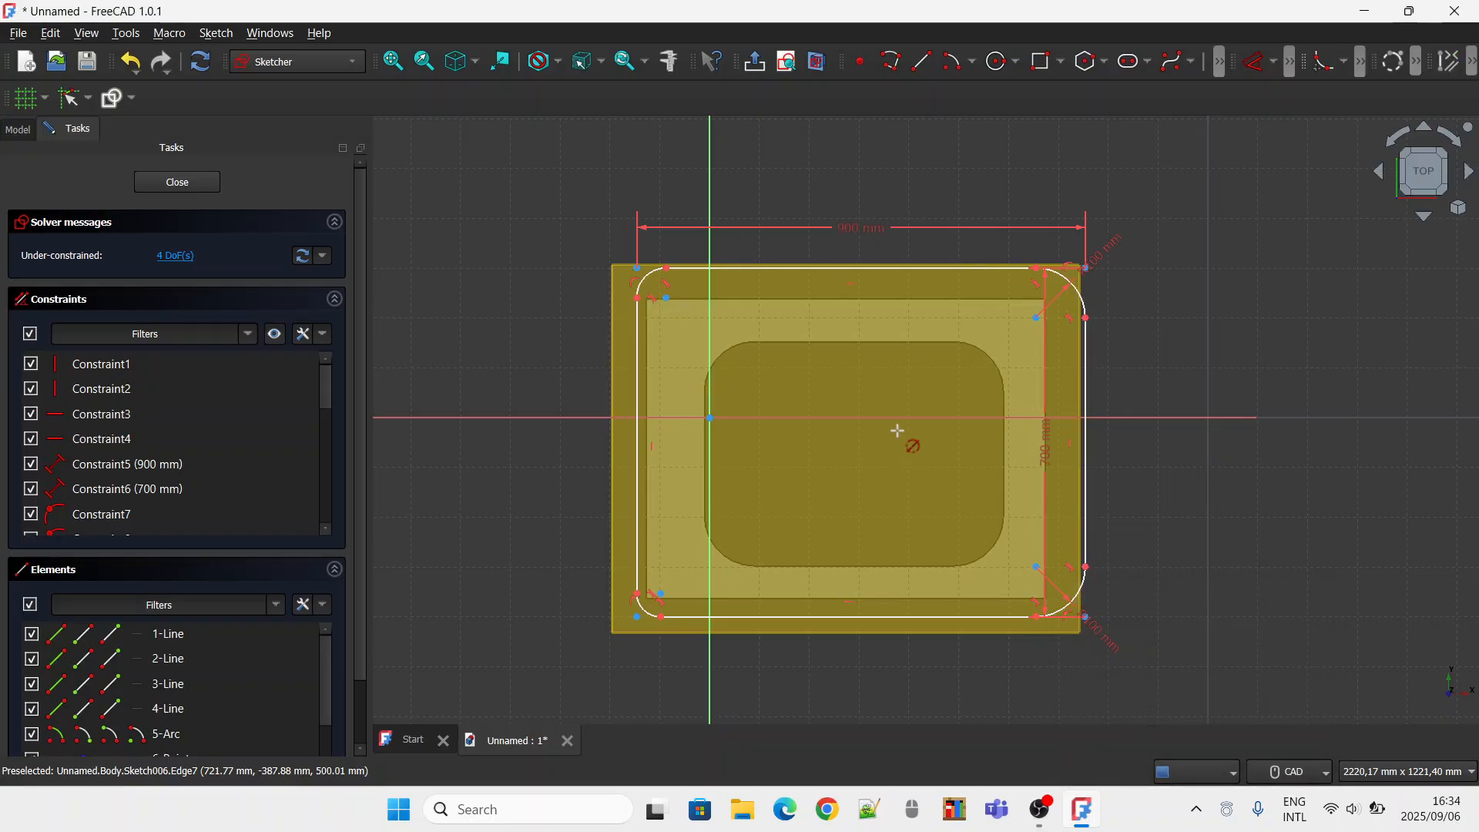
Constrain the radii of the lower-left and upper-left corner fillets to 100 mm each.
{"action": "left_click", "coordinate": [647, 611]}
{"action": "type", "text": "100"}
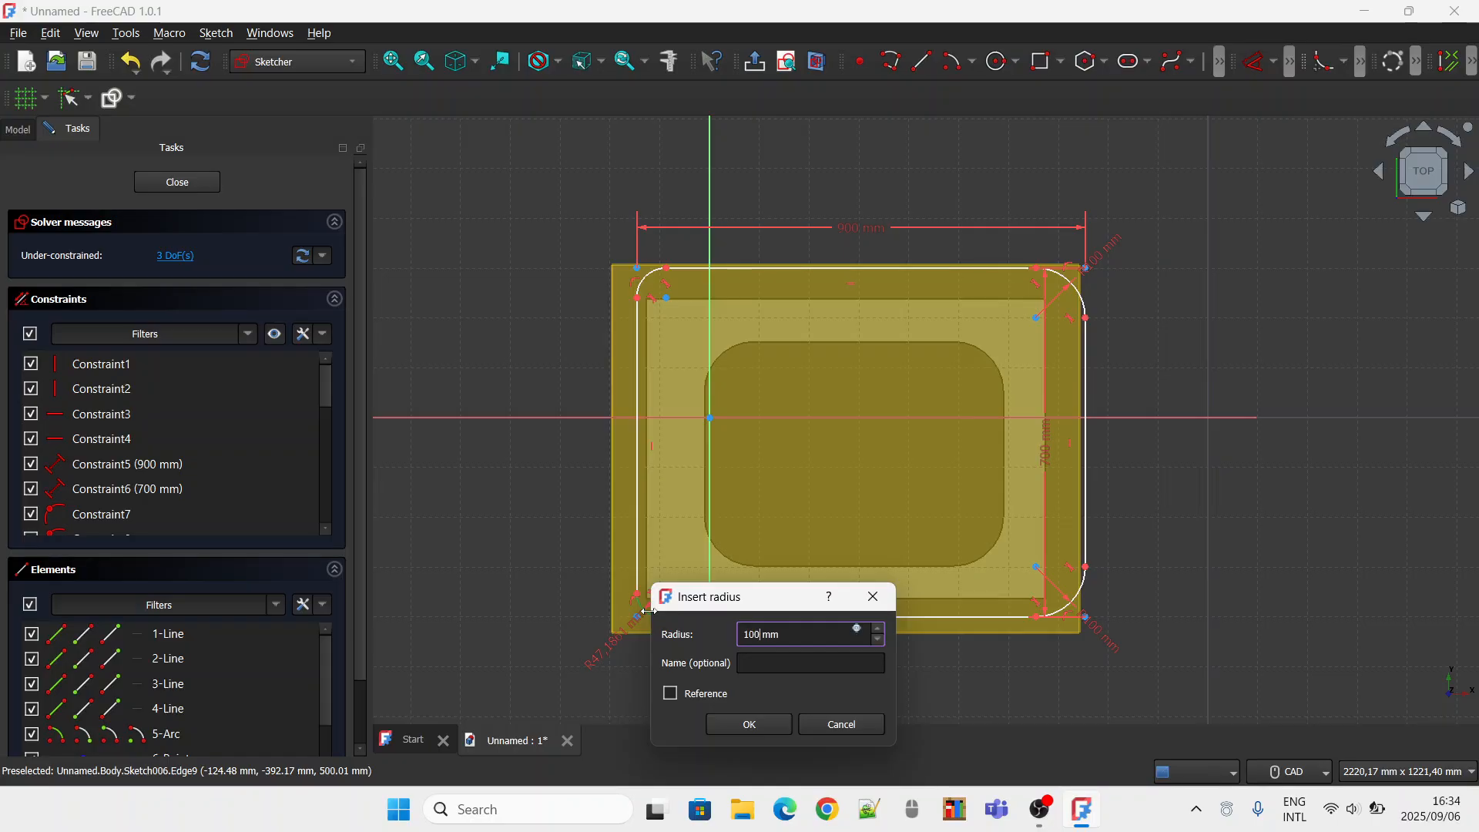
{"action": "type", "text": "0"}
{"action": "key", "text": "Return"}
{"action": "left_click", "coordinate": [651, 288]}
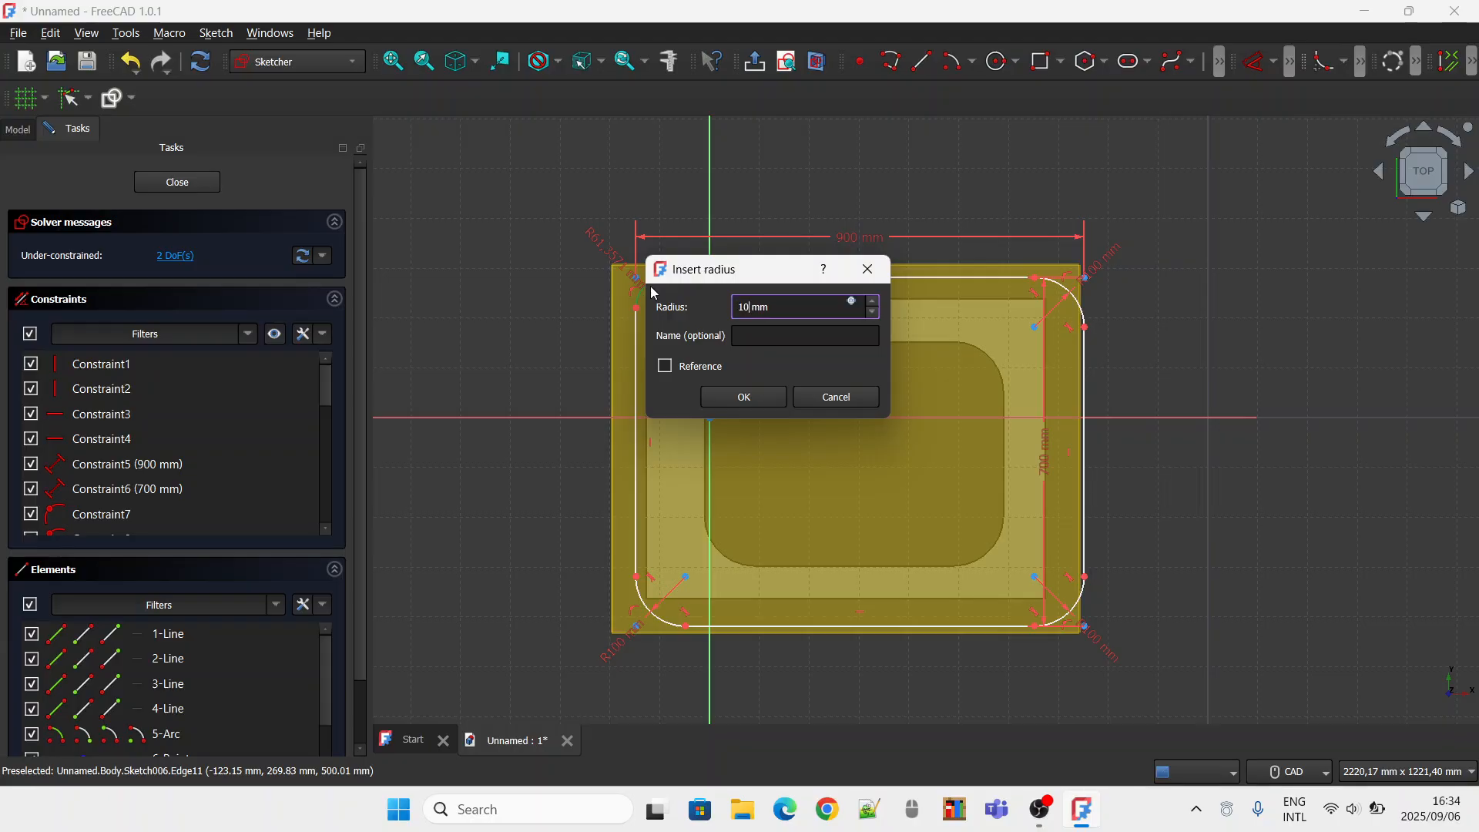
{"action": "key", "text": "Return"}
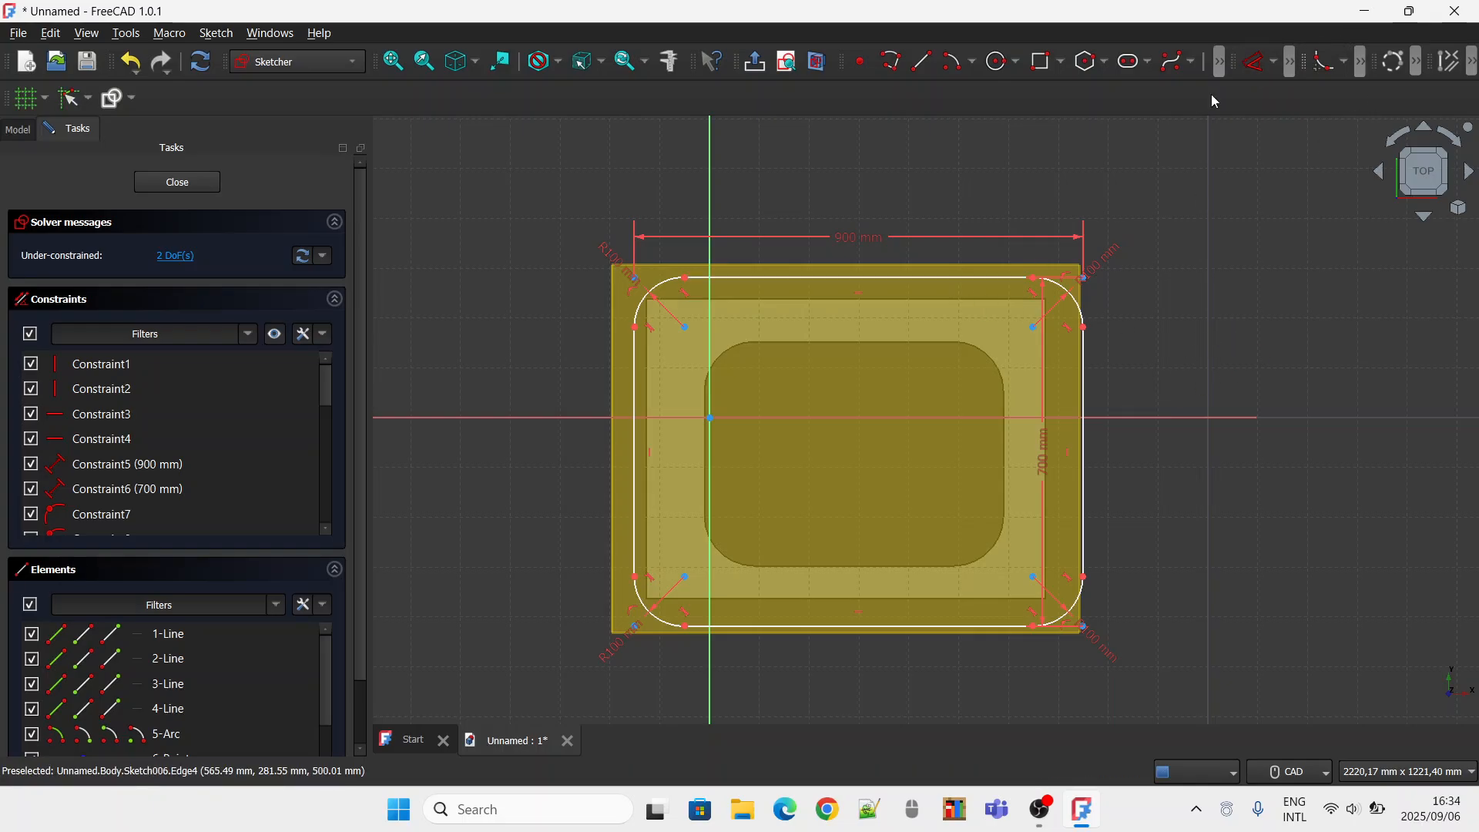
Apply a lock constraint to the right endpoint of the rounded rectangle's upper edge.
{"action": "left_click", "coordinate": [1277, 69]}
{"action": "left_click", "coordinate": [1279, 266]}
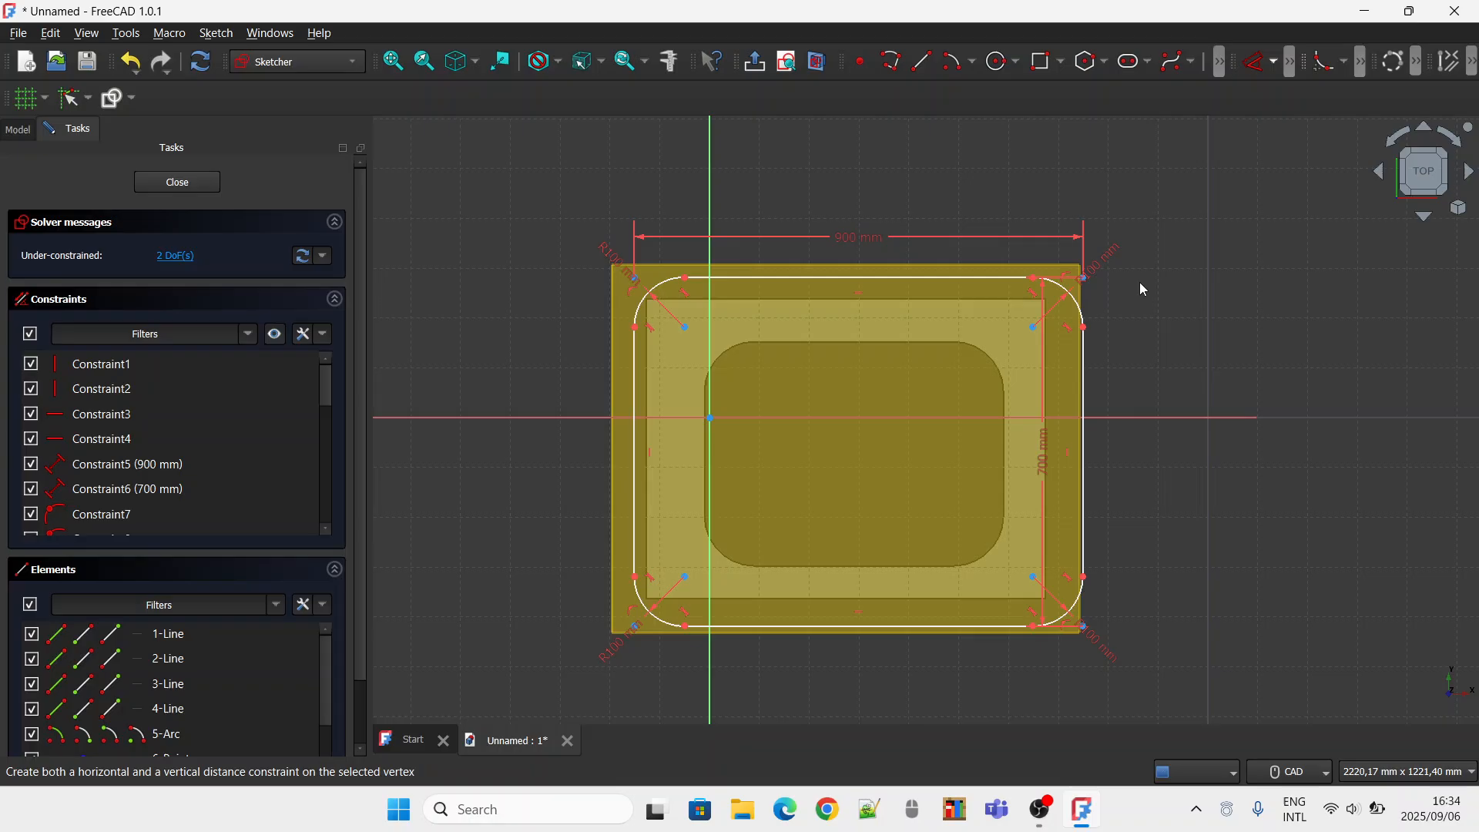
{"action": "left_click", "coordinate": [1032, 277]}
Select the entire rounded rectangle and translate it horizontally about 39 mm to the left with 0 copies.
{"action": "key", "text": "ctrl+a"}
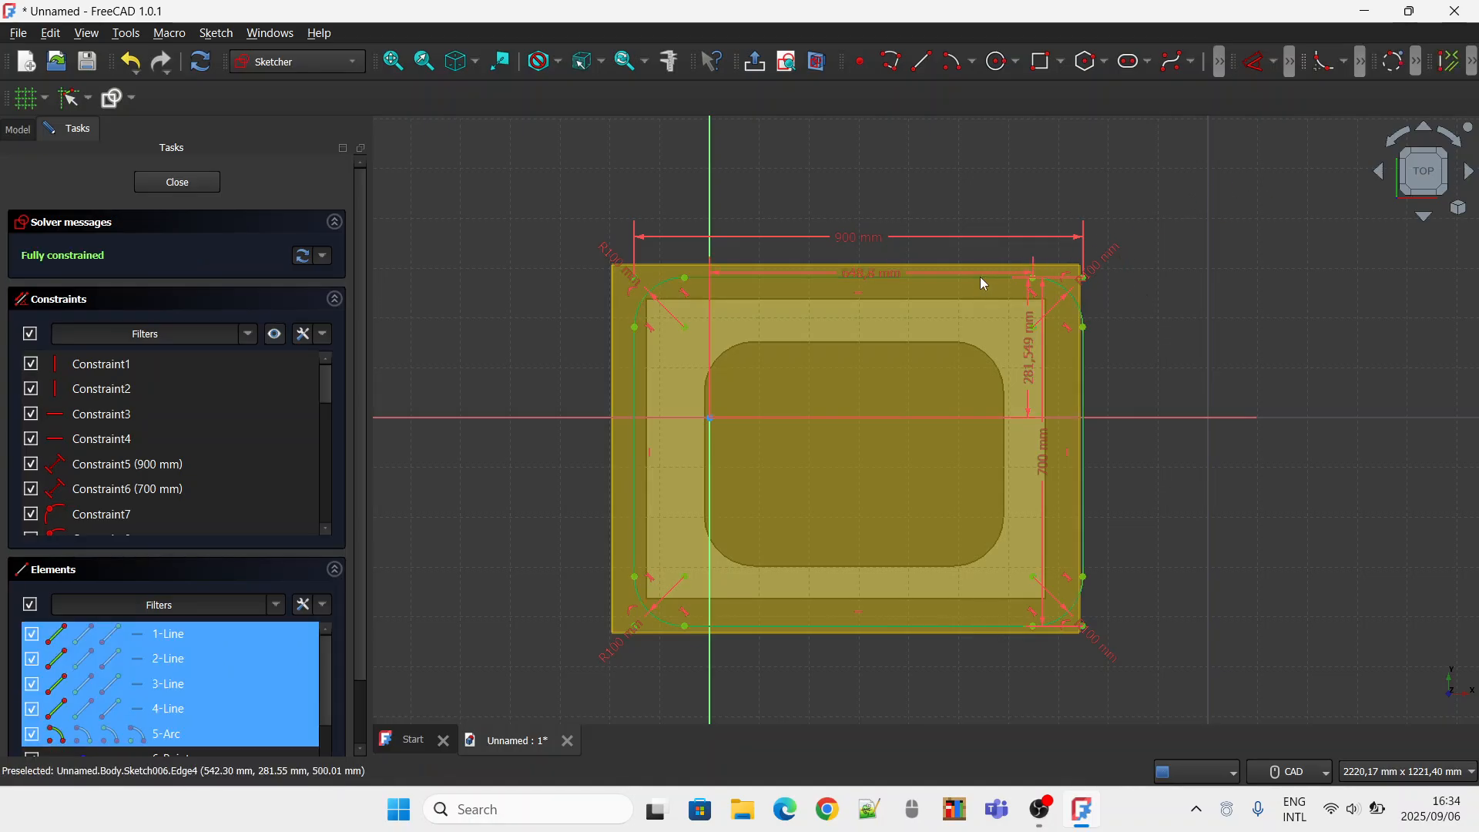
{"action": "right_click", "coordinate": [980, 276]}
{"action": "left_click", "coordinate": [1078, 340]}
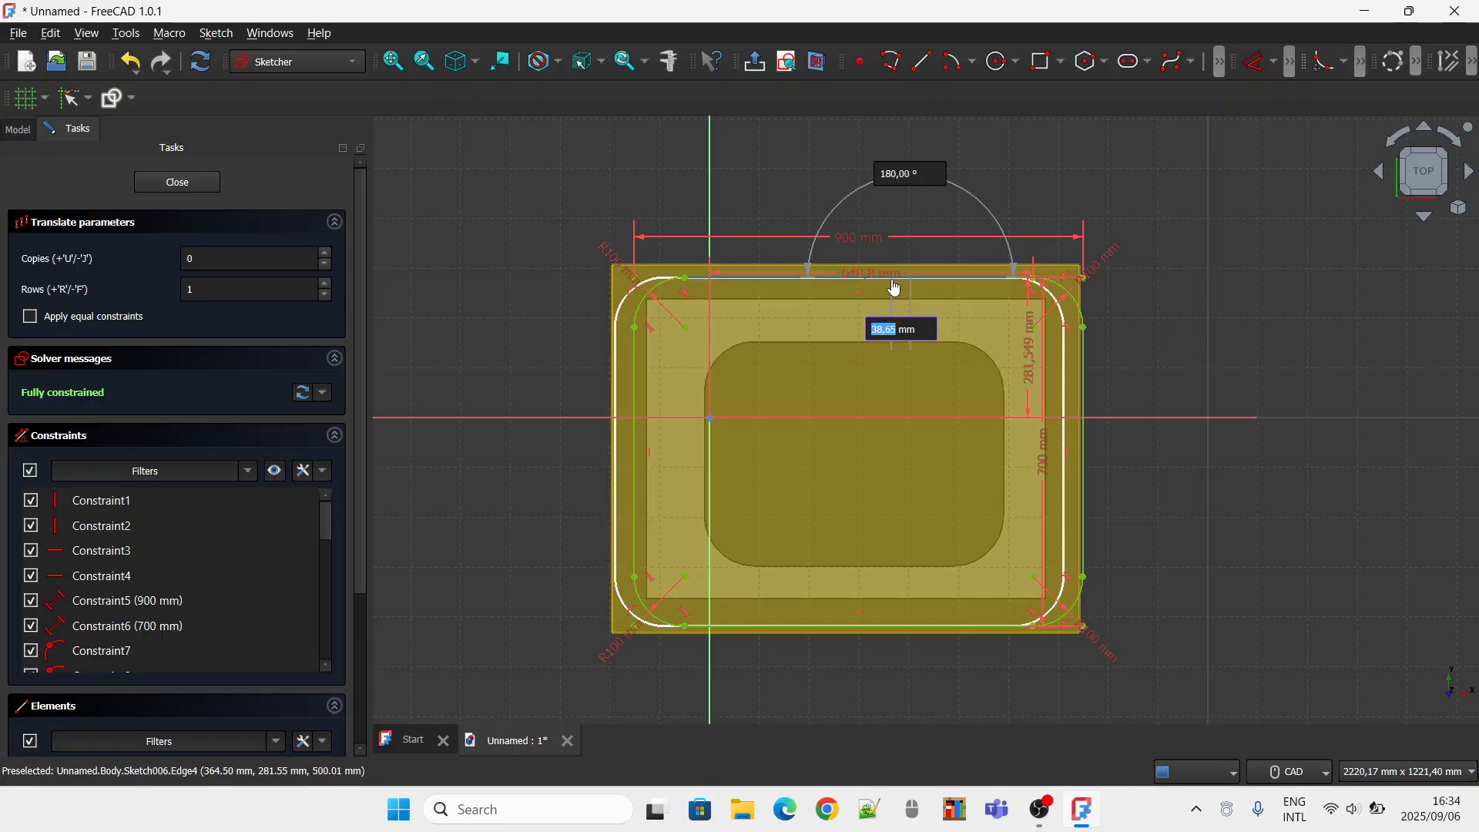
{"action": "left_click", "coordinate": [892, 282]}
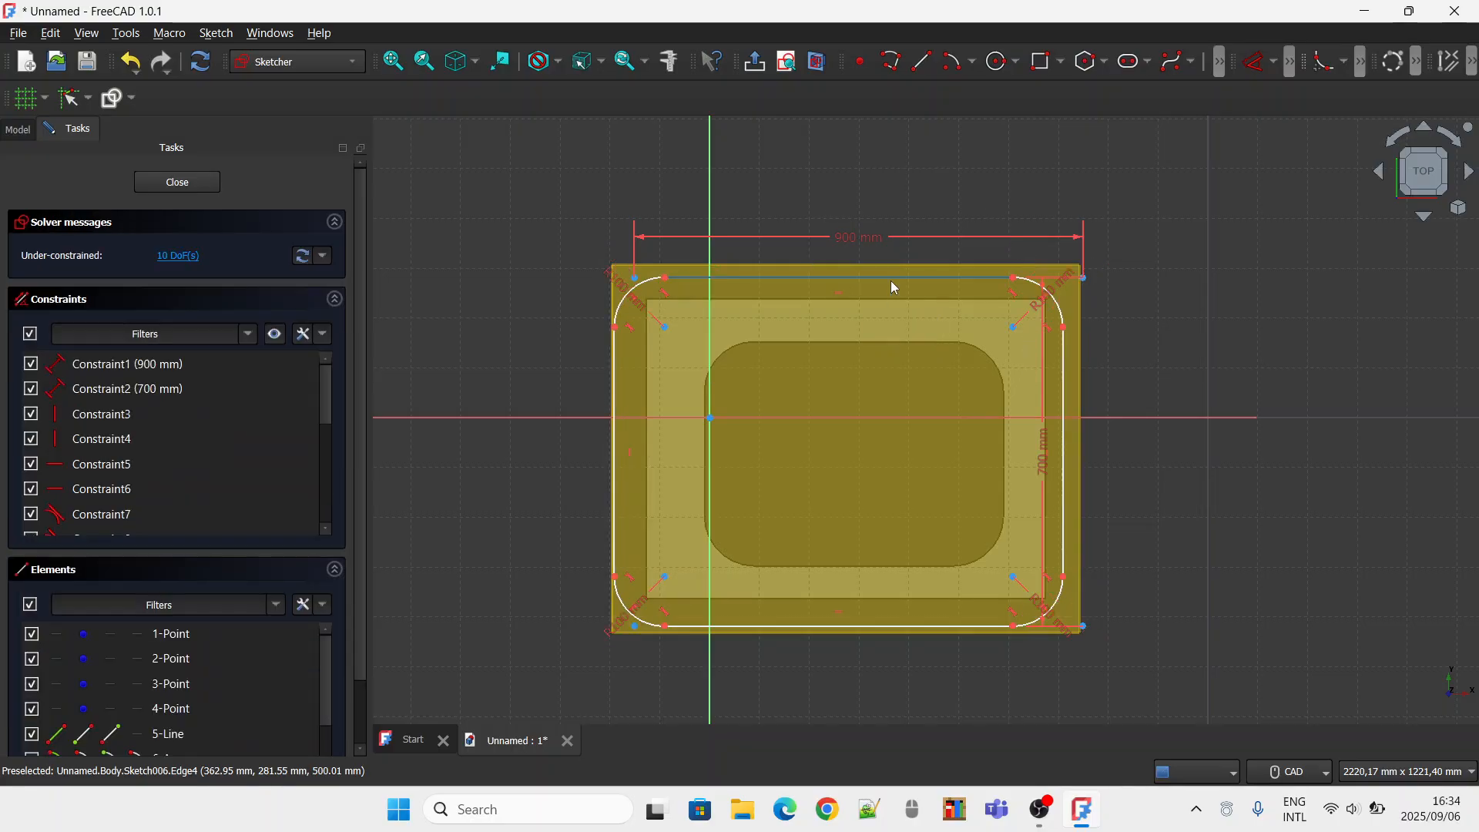
Translate the rounded rectangle horizontally about 15 mm to the right with 0 copies to centre it over the tabletop.
{"action": "double_click", "coordinate": [965, 279]}
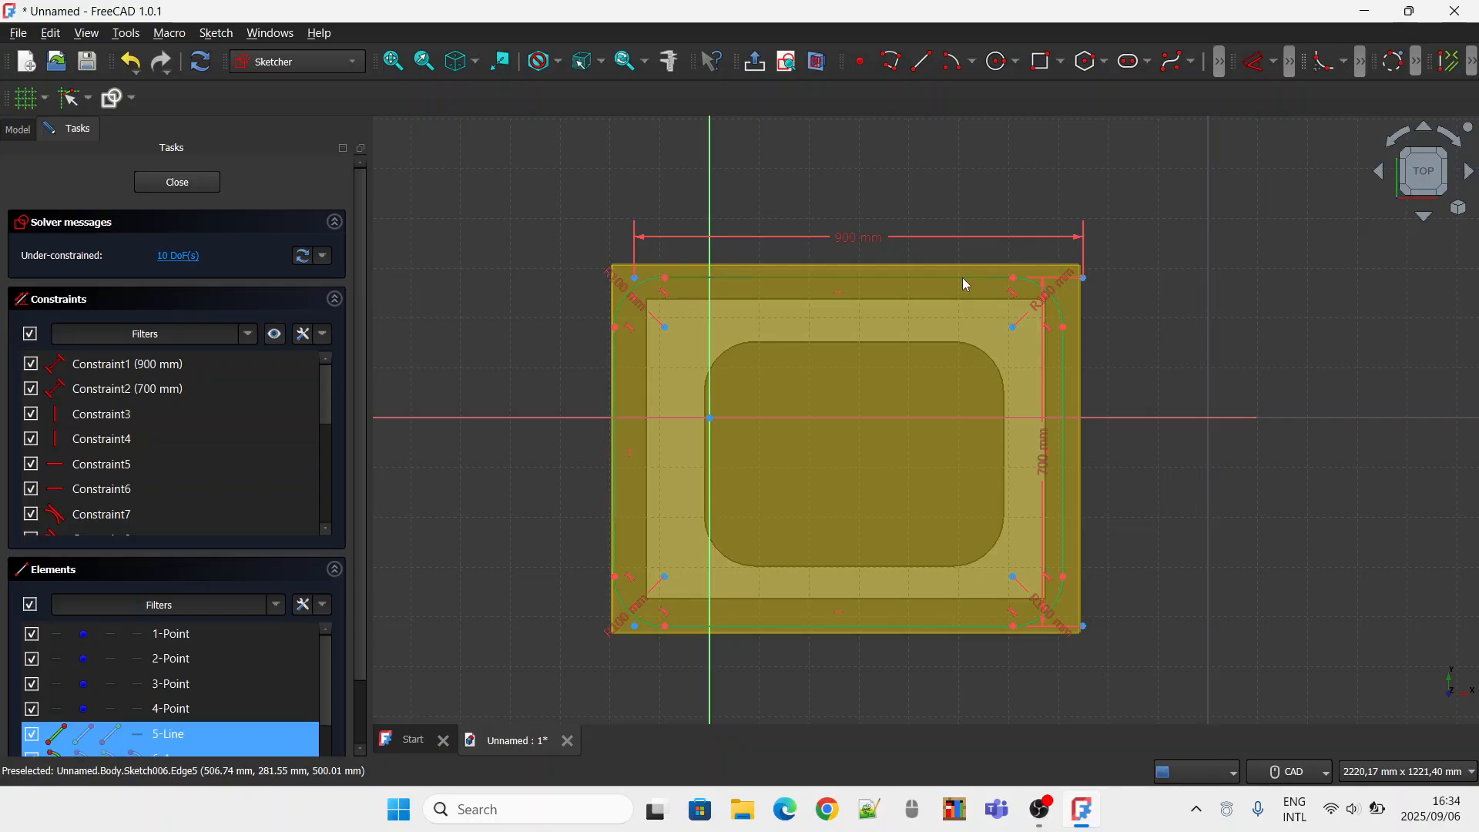
{"action": "right_click", "coordinate": [963, 282]}
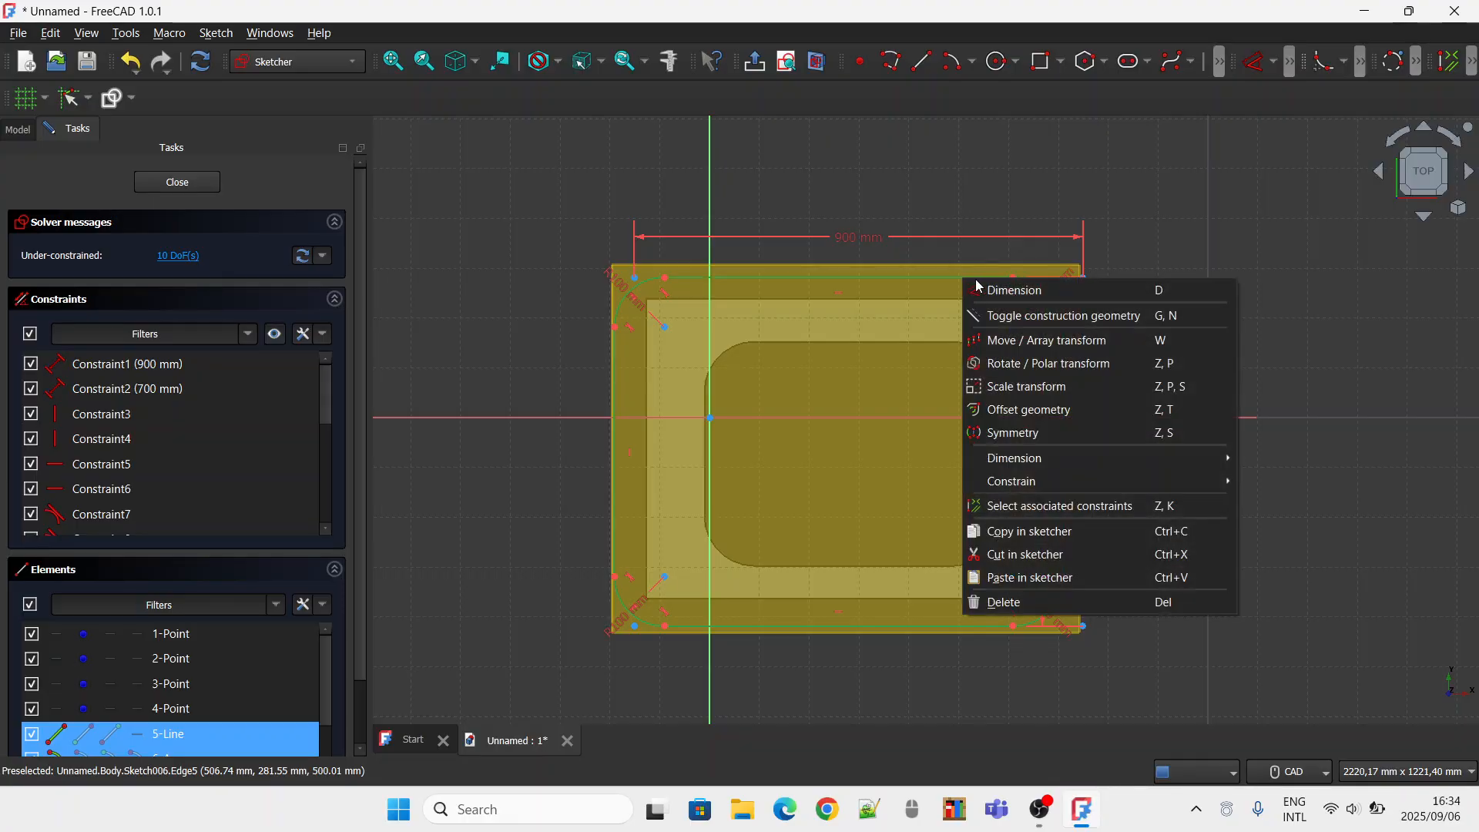
{"action": "left_click", "coordinate": [1037, 343]}
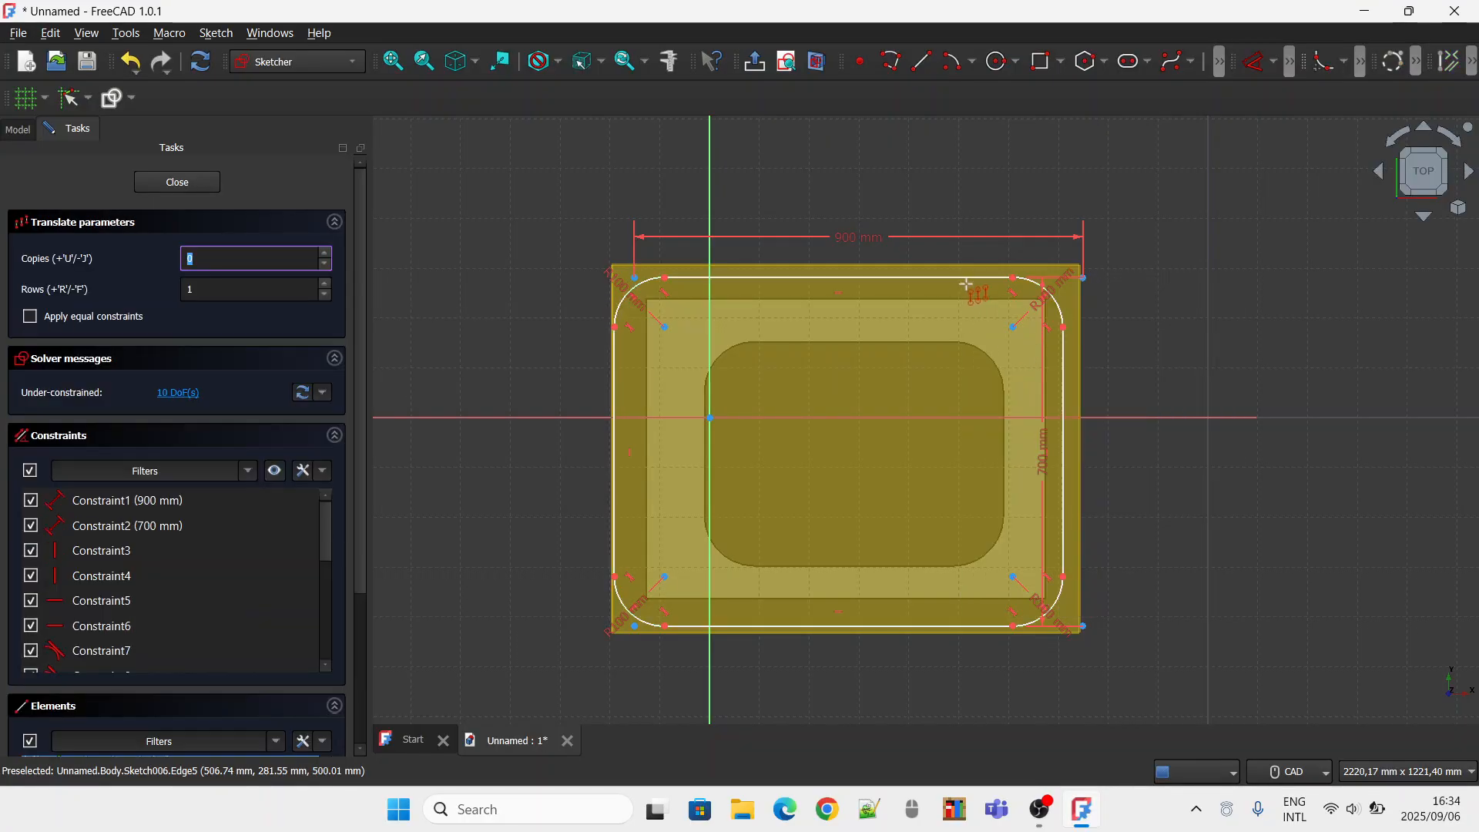
{"action": "left_click", "coordinate": [967, 282]}
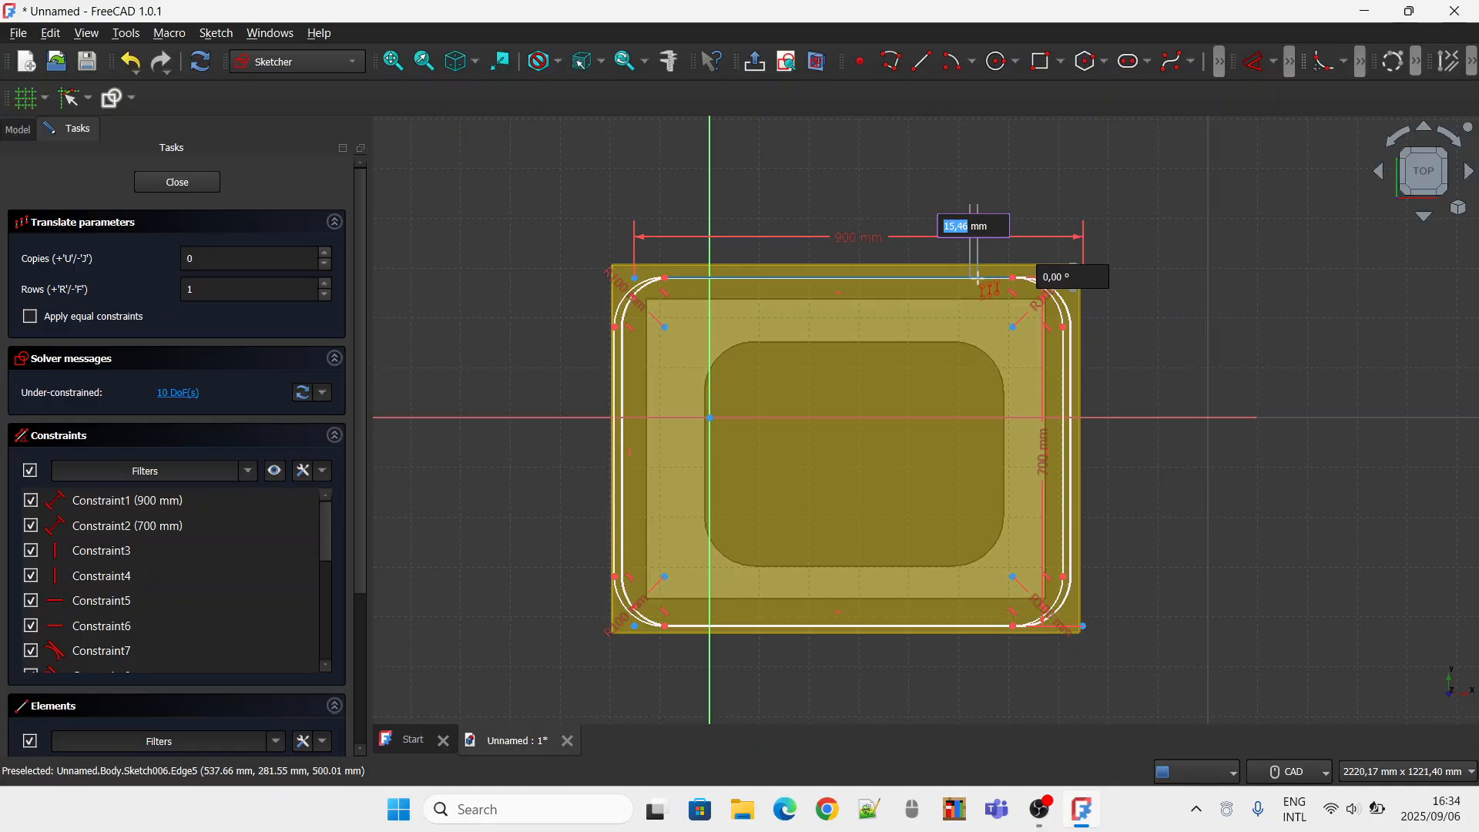
{"action": "left_click", "coordinate": [976, 277]}
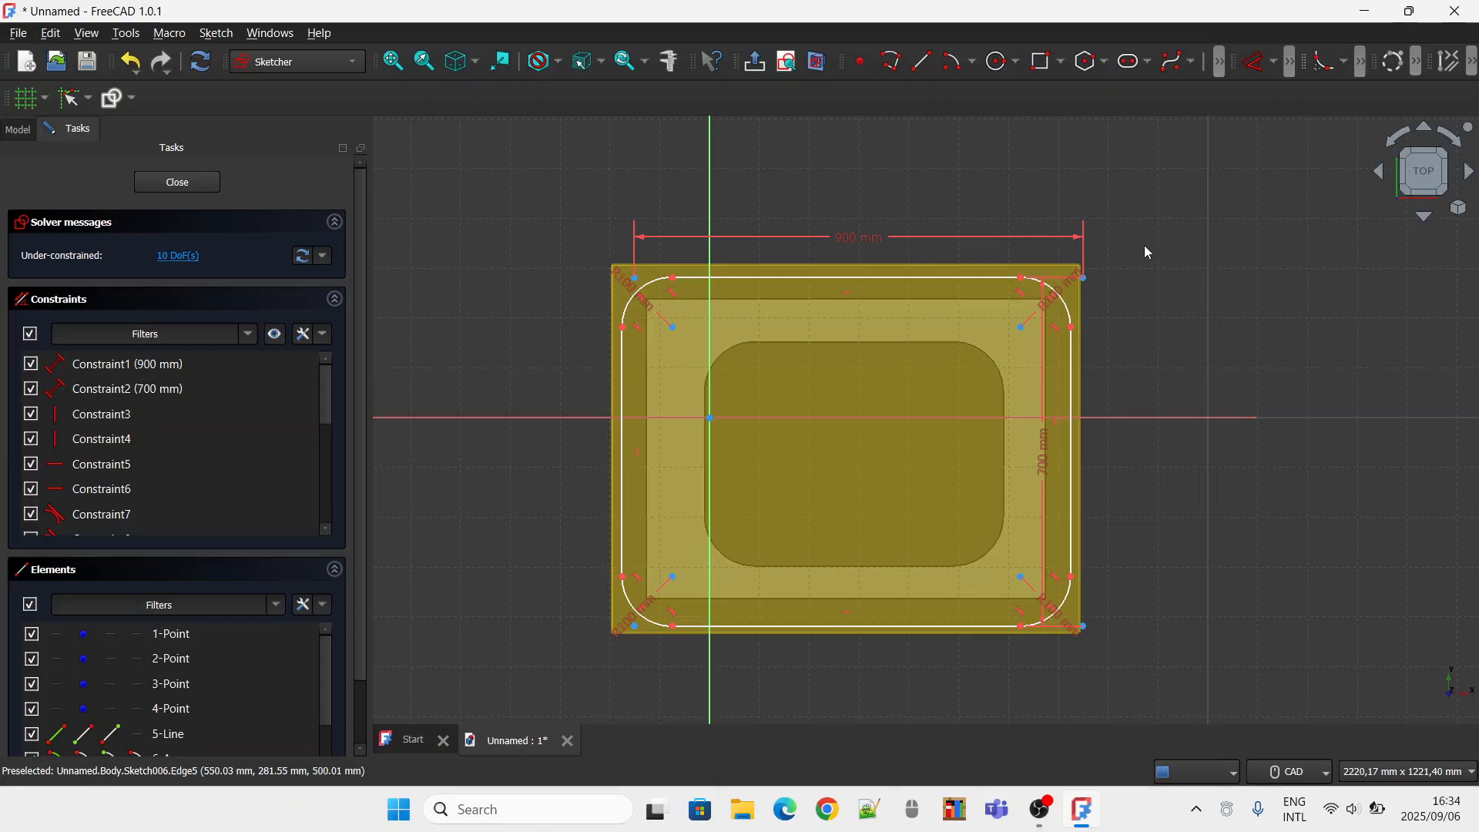
Try to lock the right endpoint of the rounded rectangle's upper edge in place.
{"action": "left_click", "coordinate": [1277, 67]}
{"action": "left_click", "coordinate": [1271, 274]}
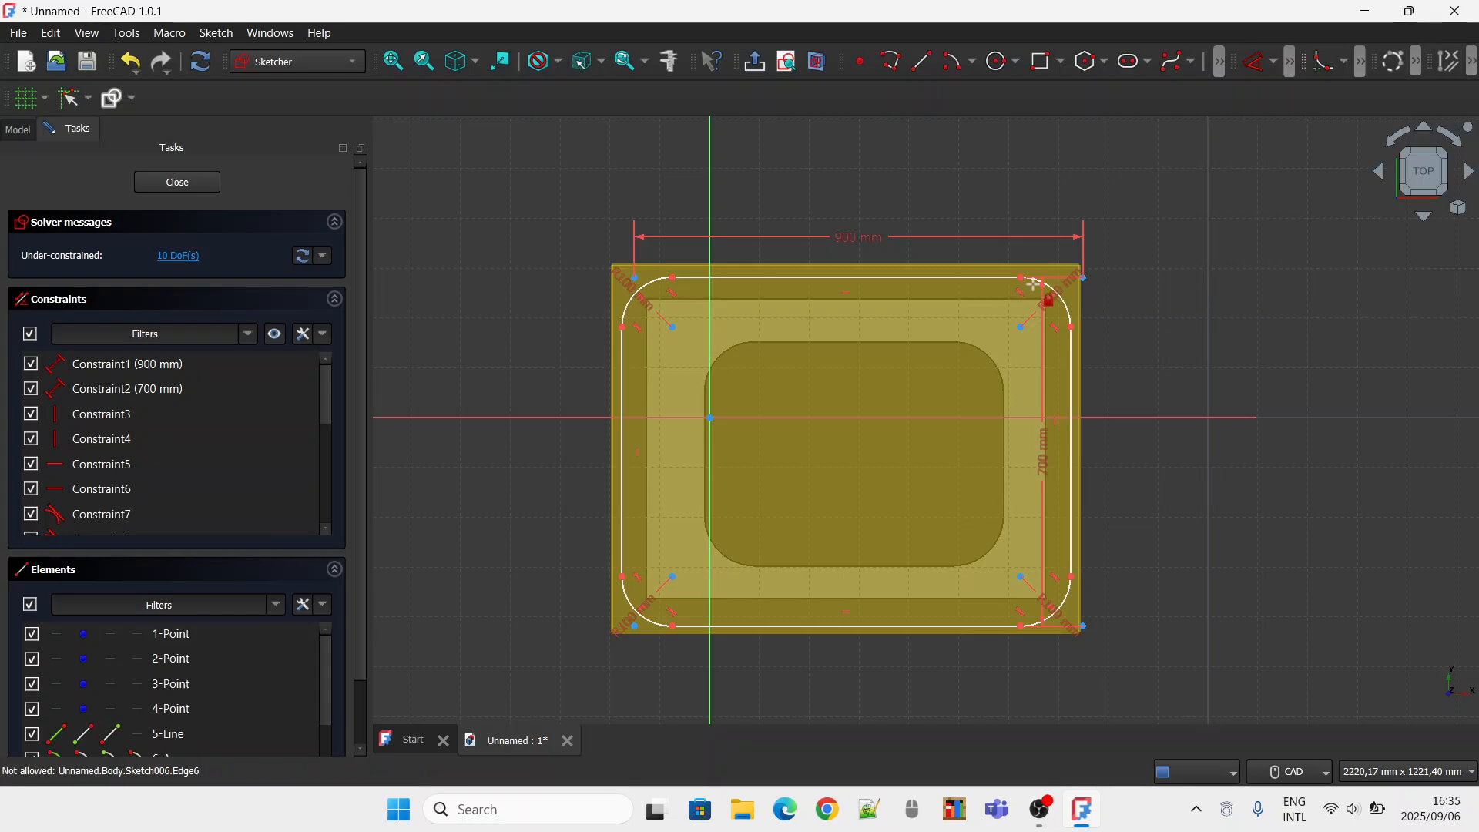
{"action": "left_click", "coordinate": [1019, 274]}
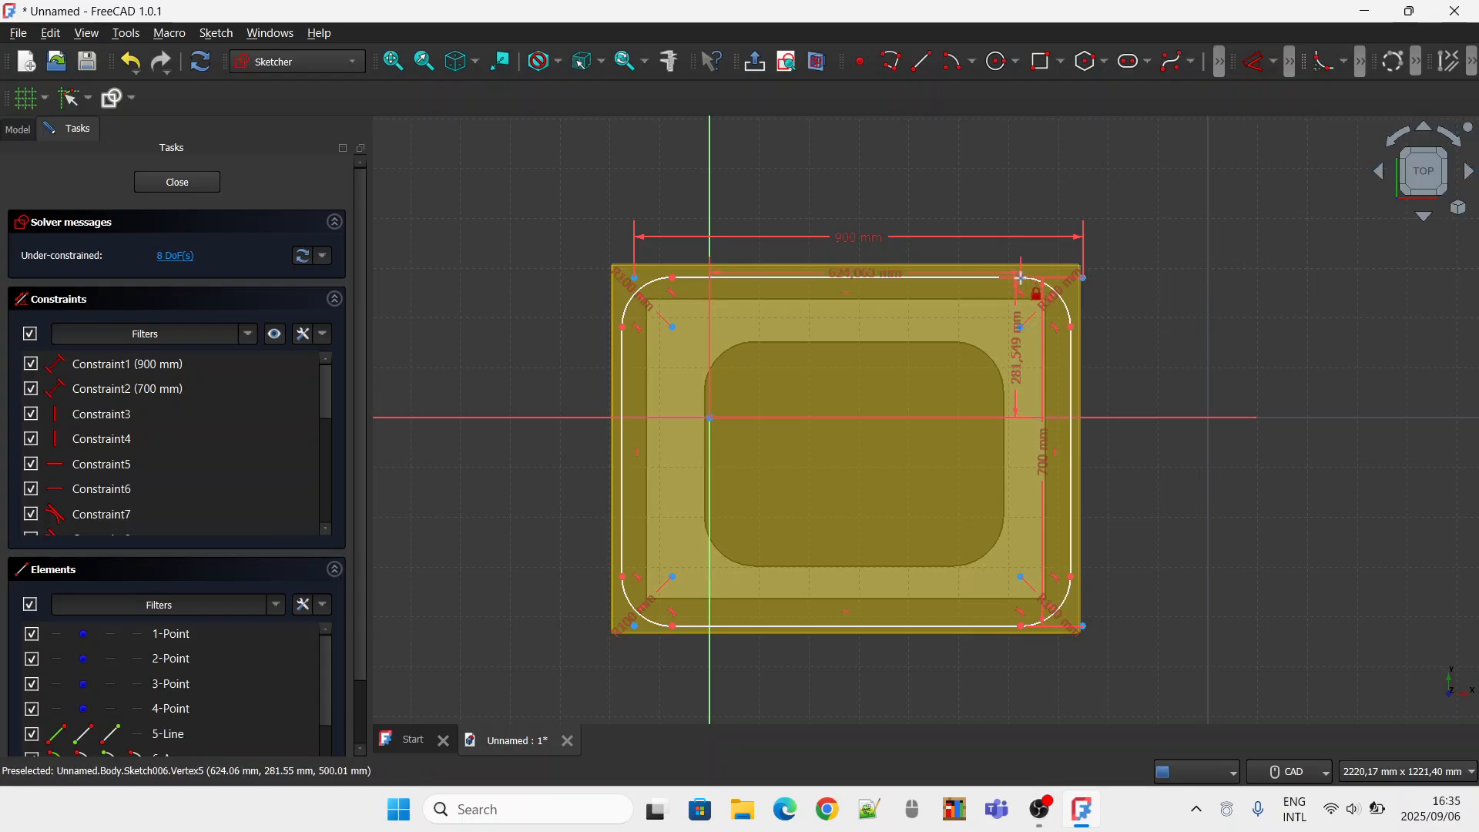
{"action": "left_click", "coordinate": [1019, 277]}
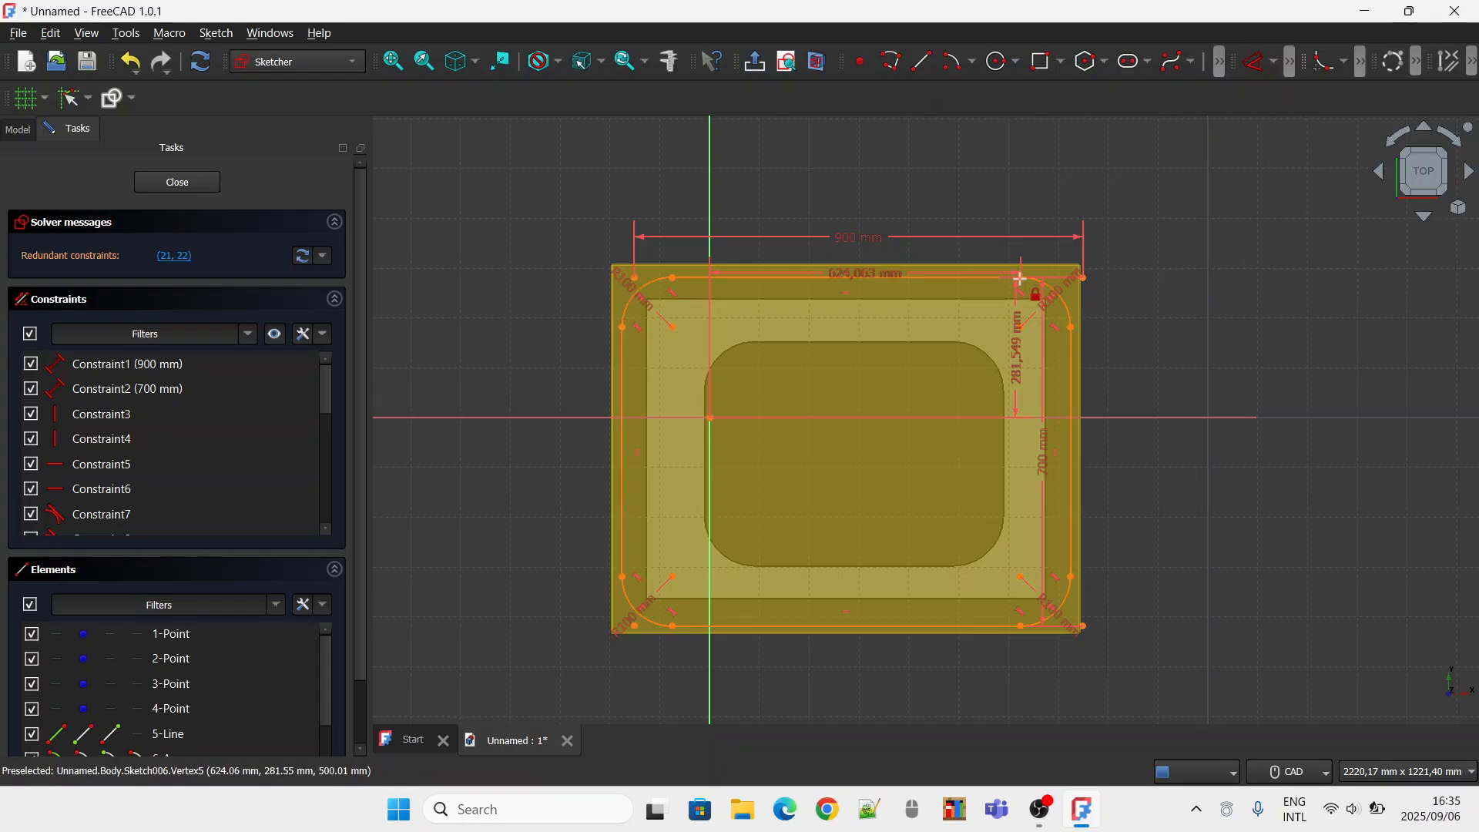
Undo the latest lock constraints and both horizontal translations of the rounded rectangle.
{"action": "left_click", "coordinate": [138, 70]}
{"action": "left_click", "coordinate": [216, 90]}
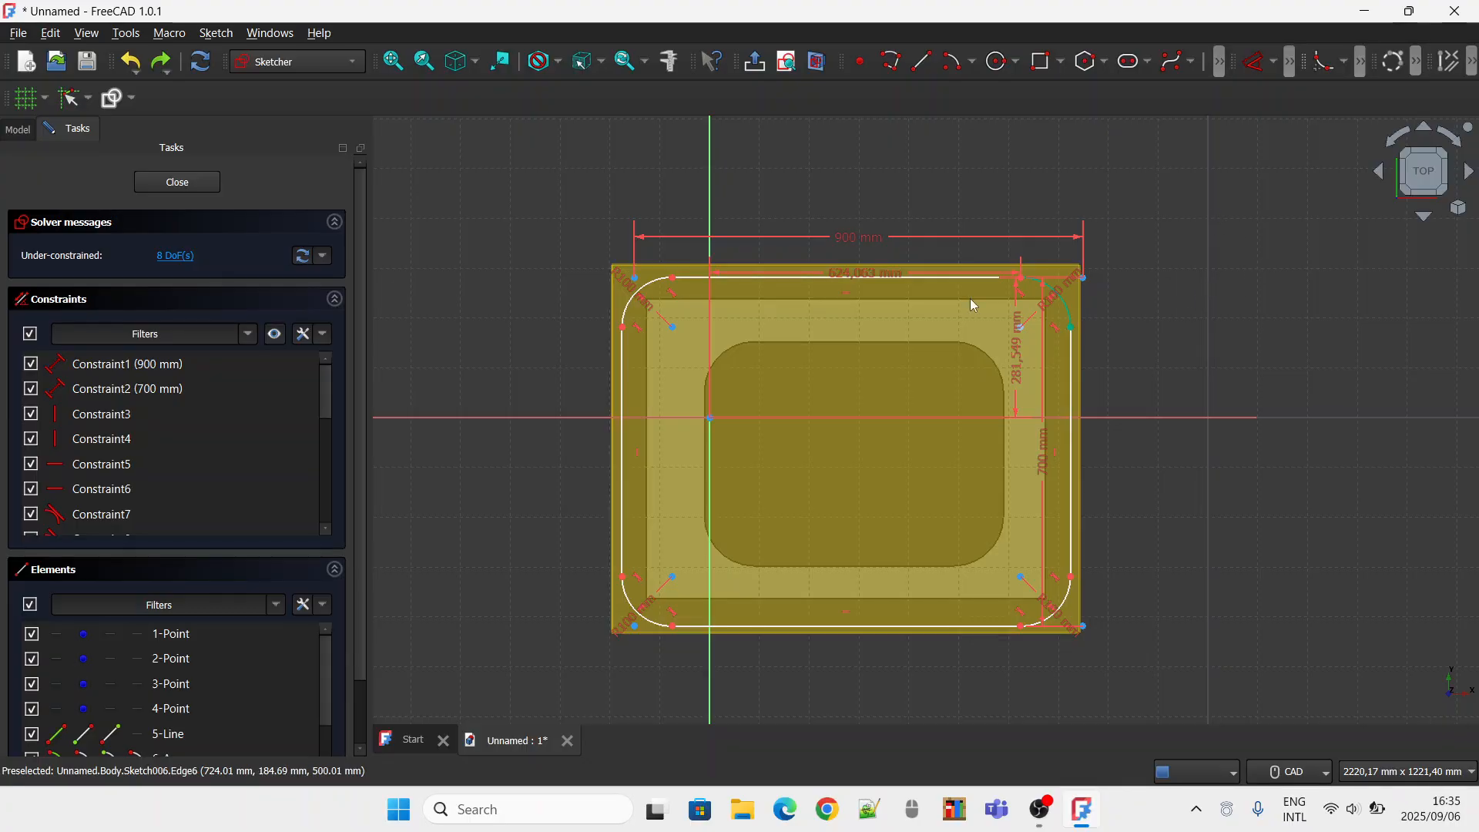
{"action": "left_click", "coordinate": [143, 71]}
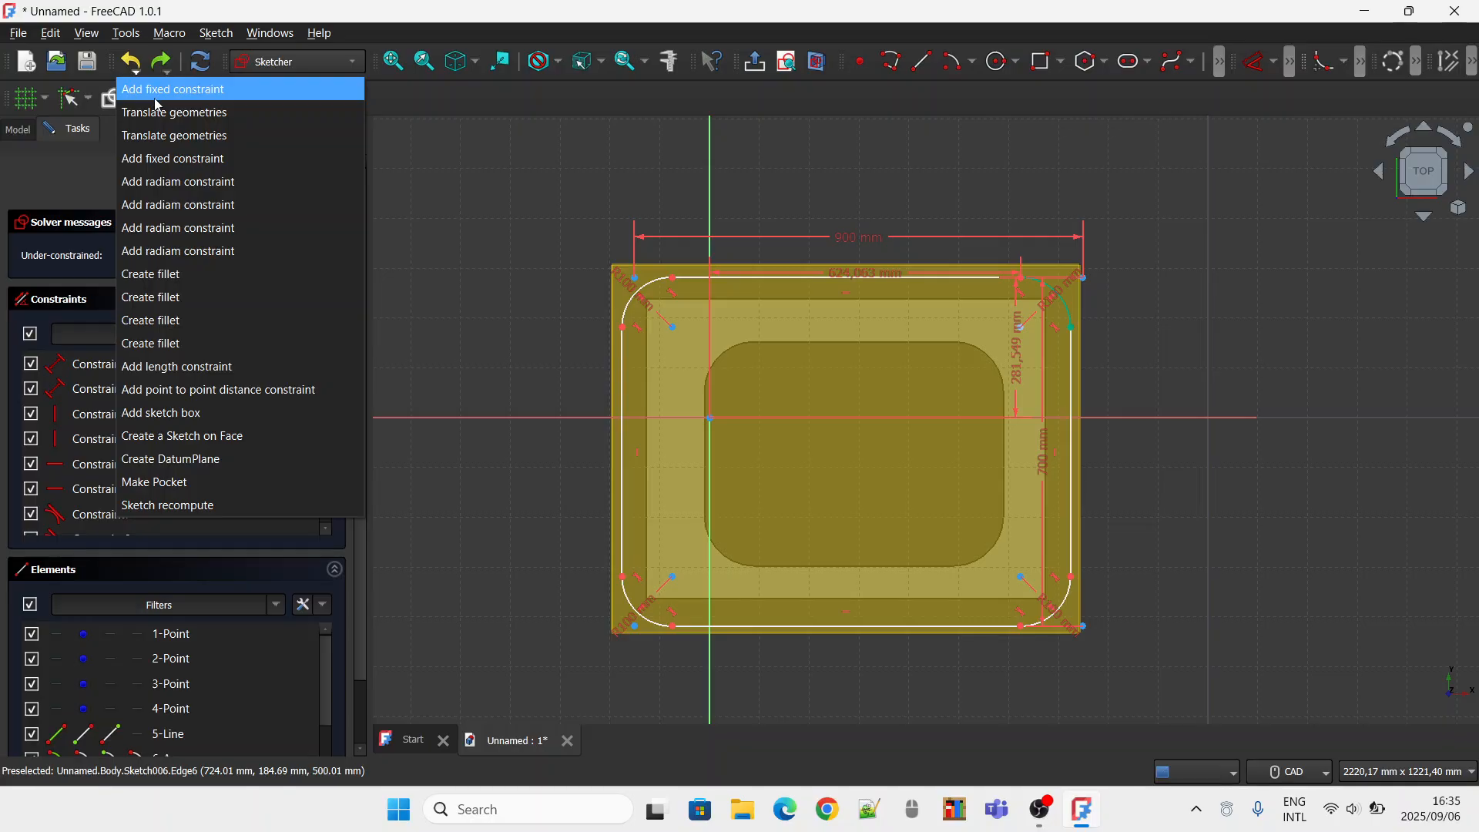
{"action": "left_click", "coordinate": [160, 109]}
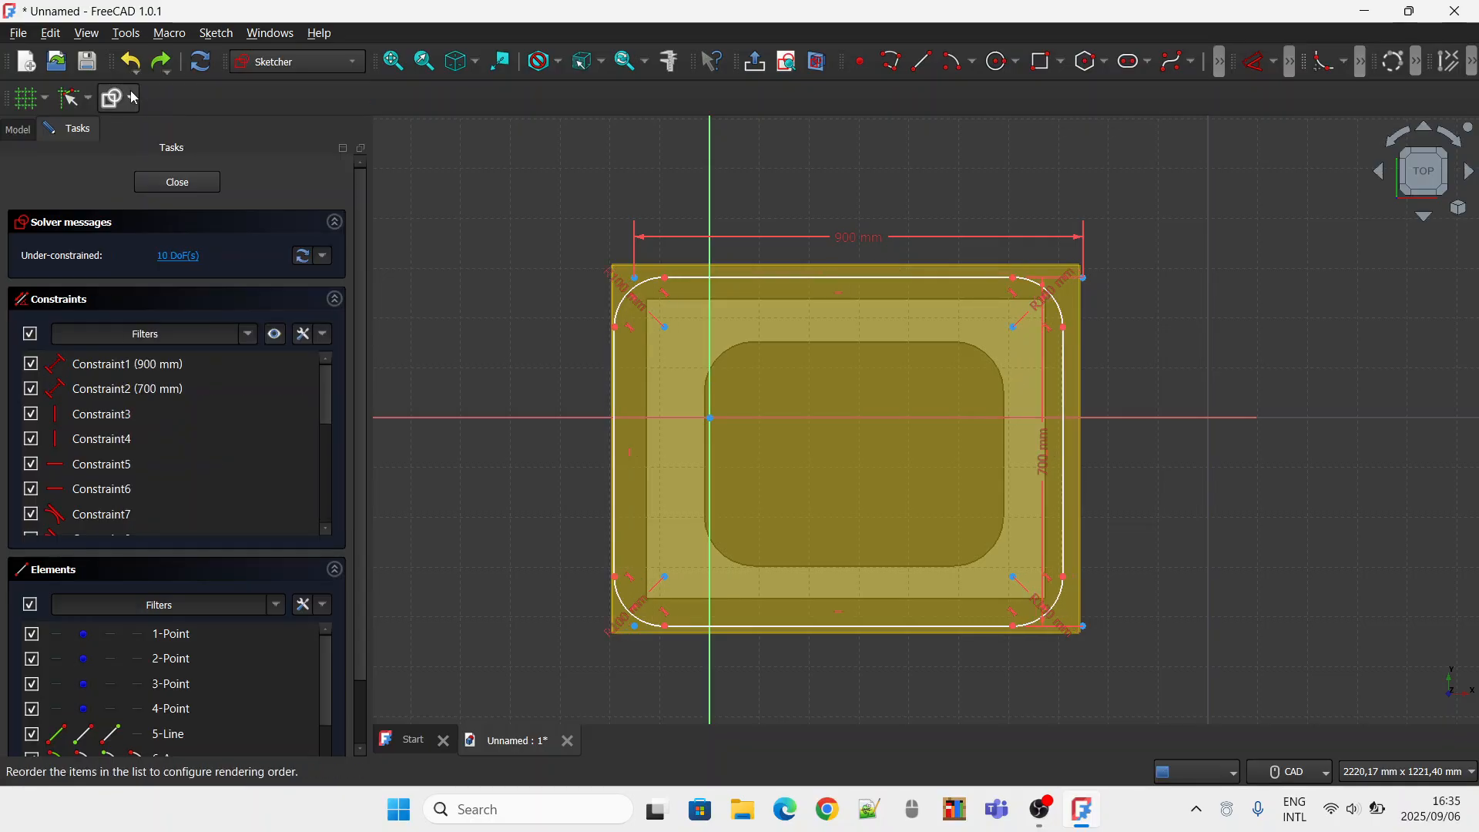
{"action": "left_click", "coordinate": [142, 71]}
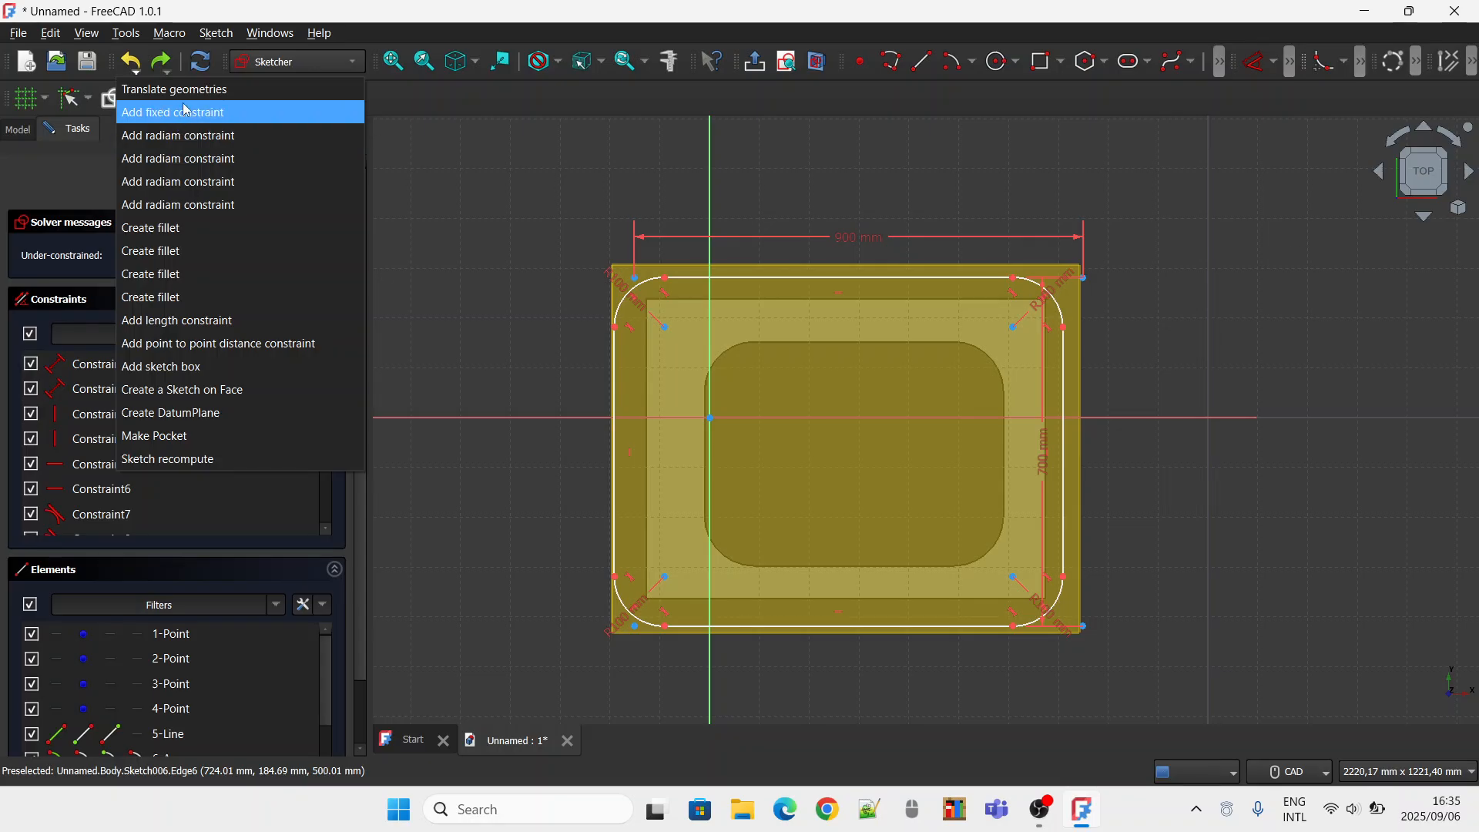
{"action": "left_click", "coordinate": [182, 94]}
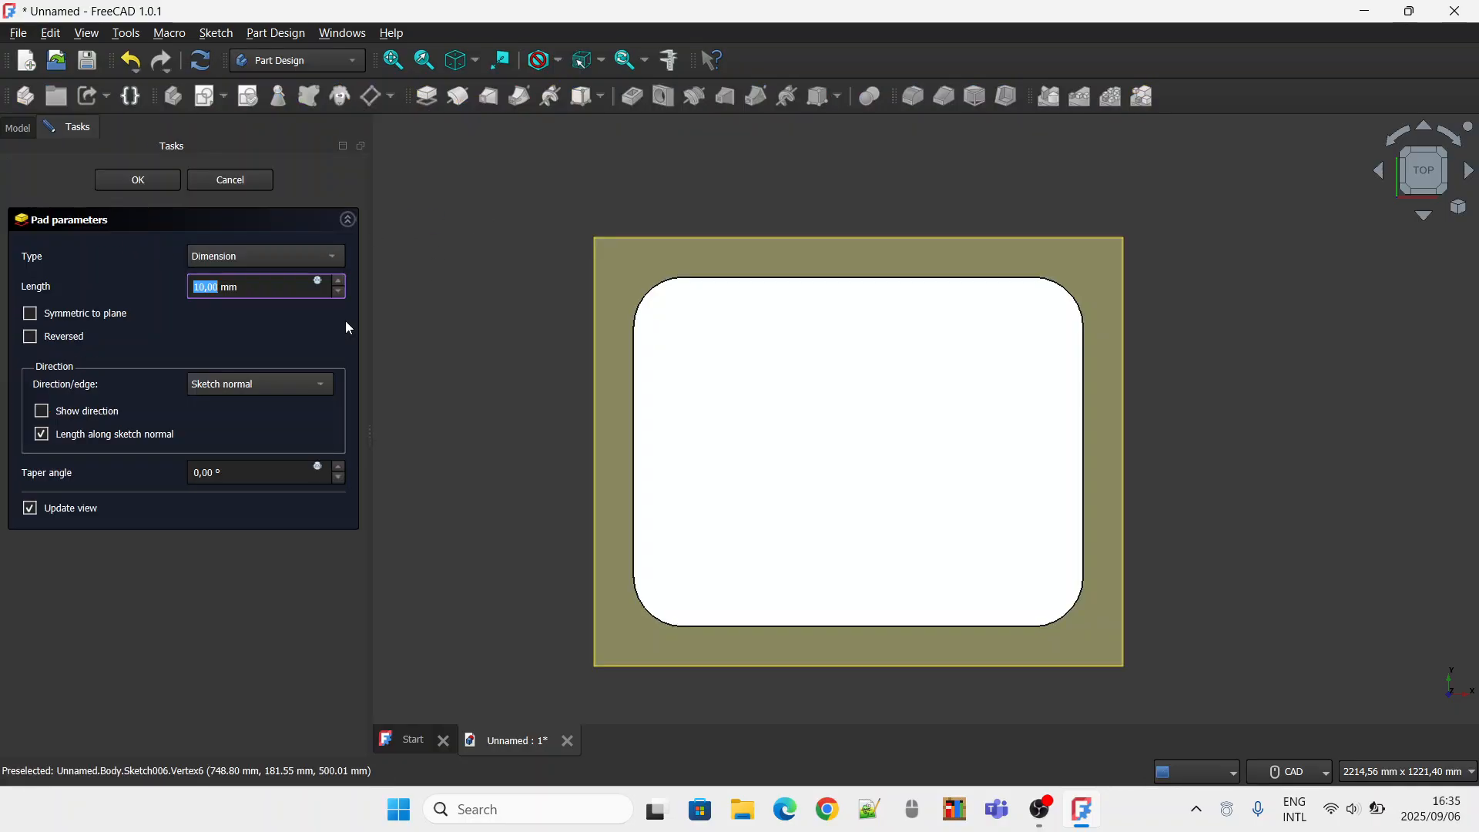
Pad the rounded rectangle sketch by 20 mm and hide the datum plane.
{"action": "type", "text": "20"}
{"action": "key", "text": "Return"}
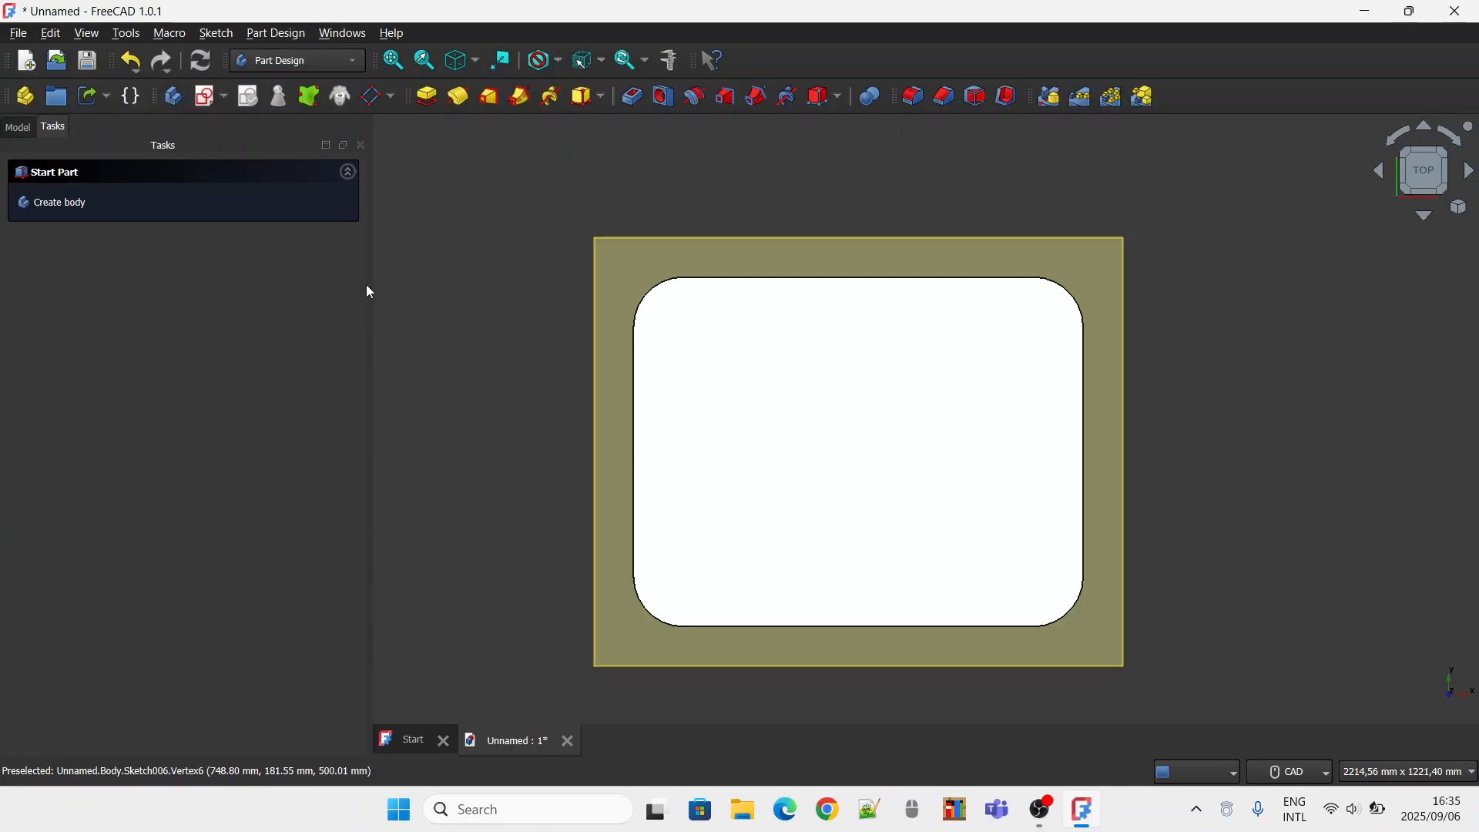
{"action": "left_click", "coordinate": [910, 245]}
{"action": "key", "text": "space"}
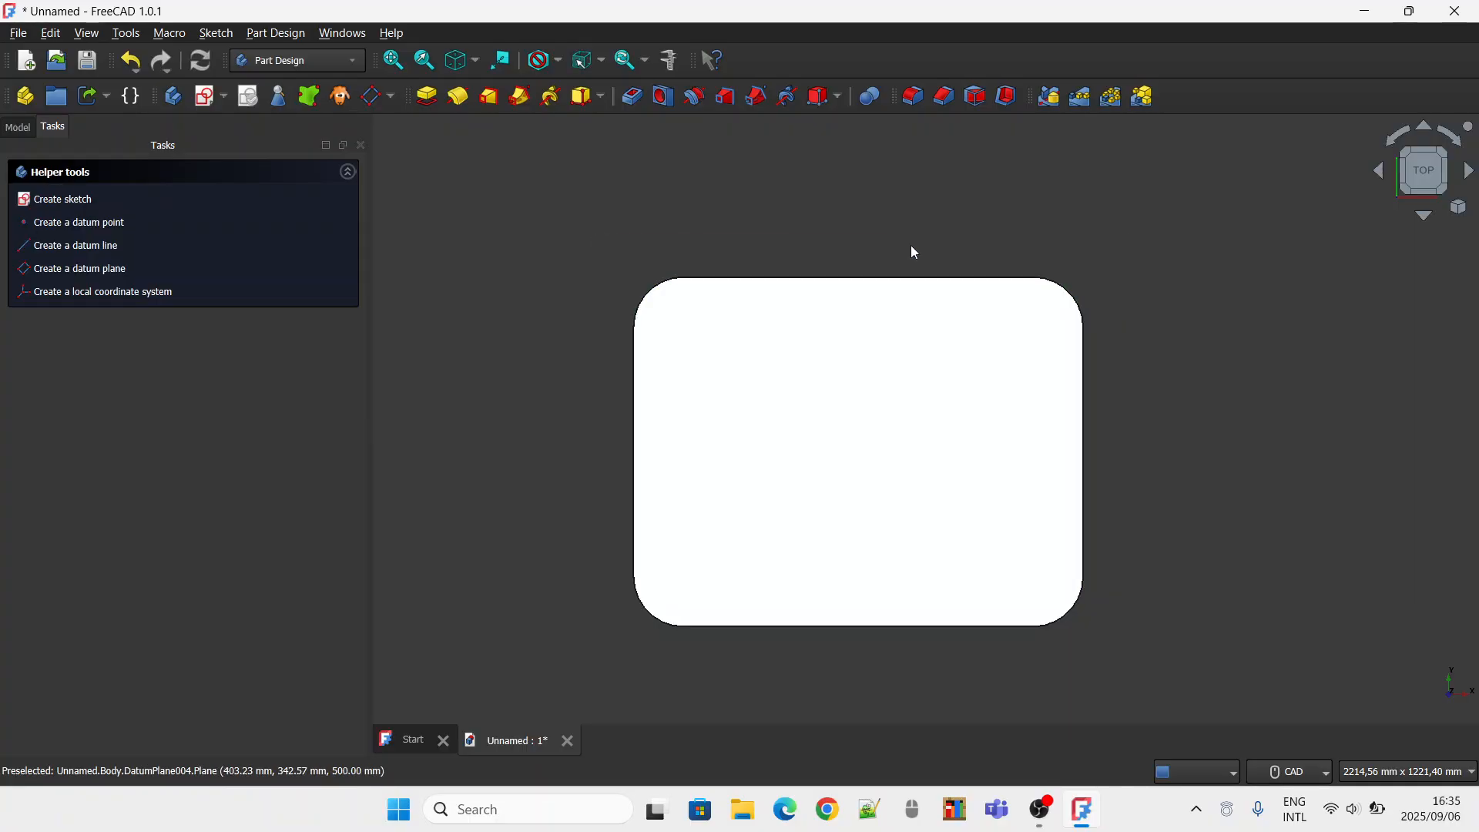
Examine how the padded tabletop sits on the legs from the front and in isometric view.
{"action": "left_click", "coordinate": [1412, 179]}
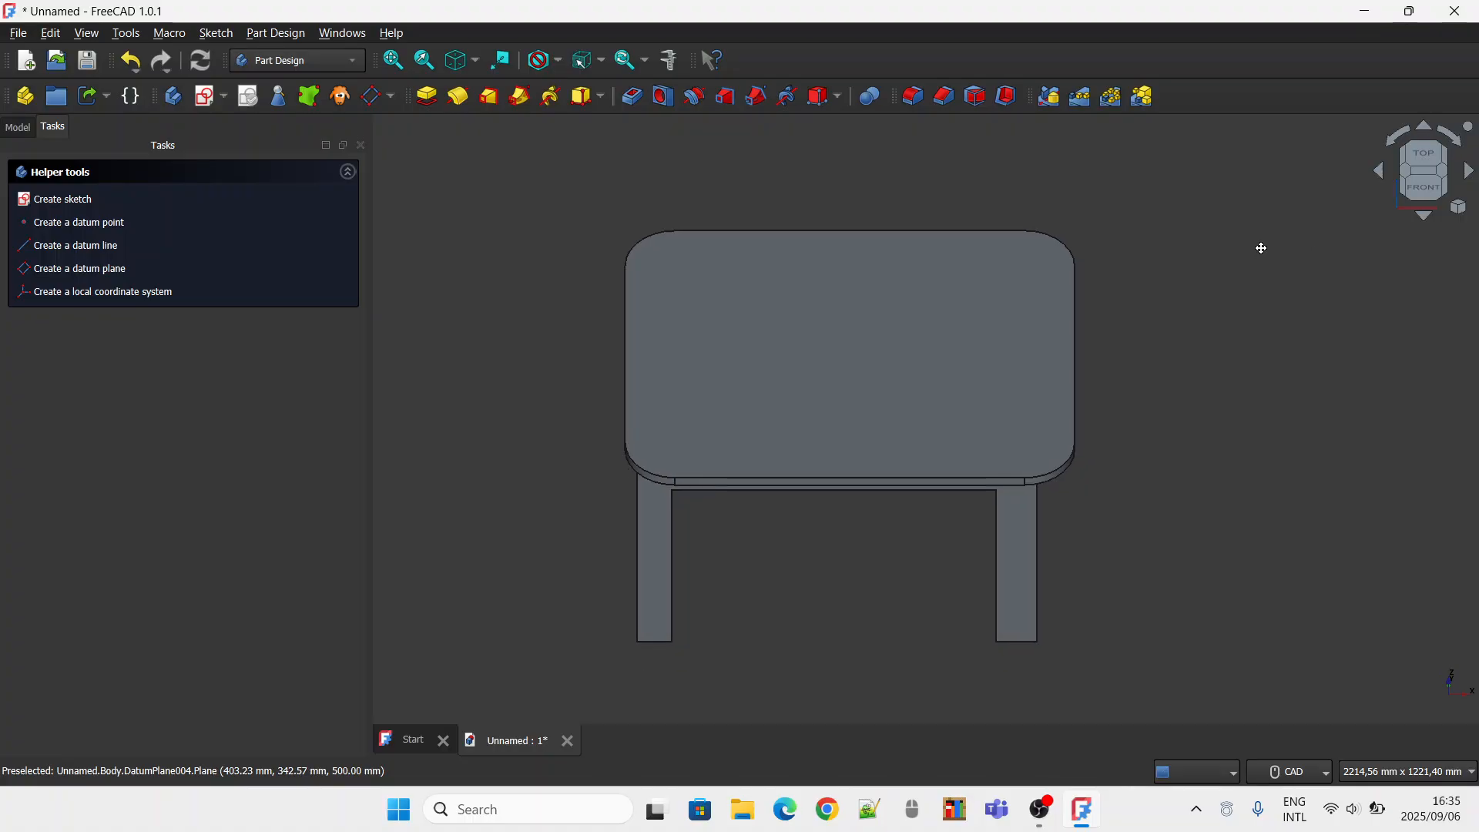
{"action": "left_click", "coordinate": [1424, 187]}
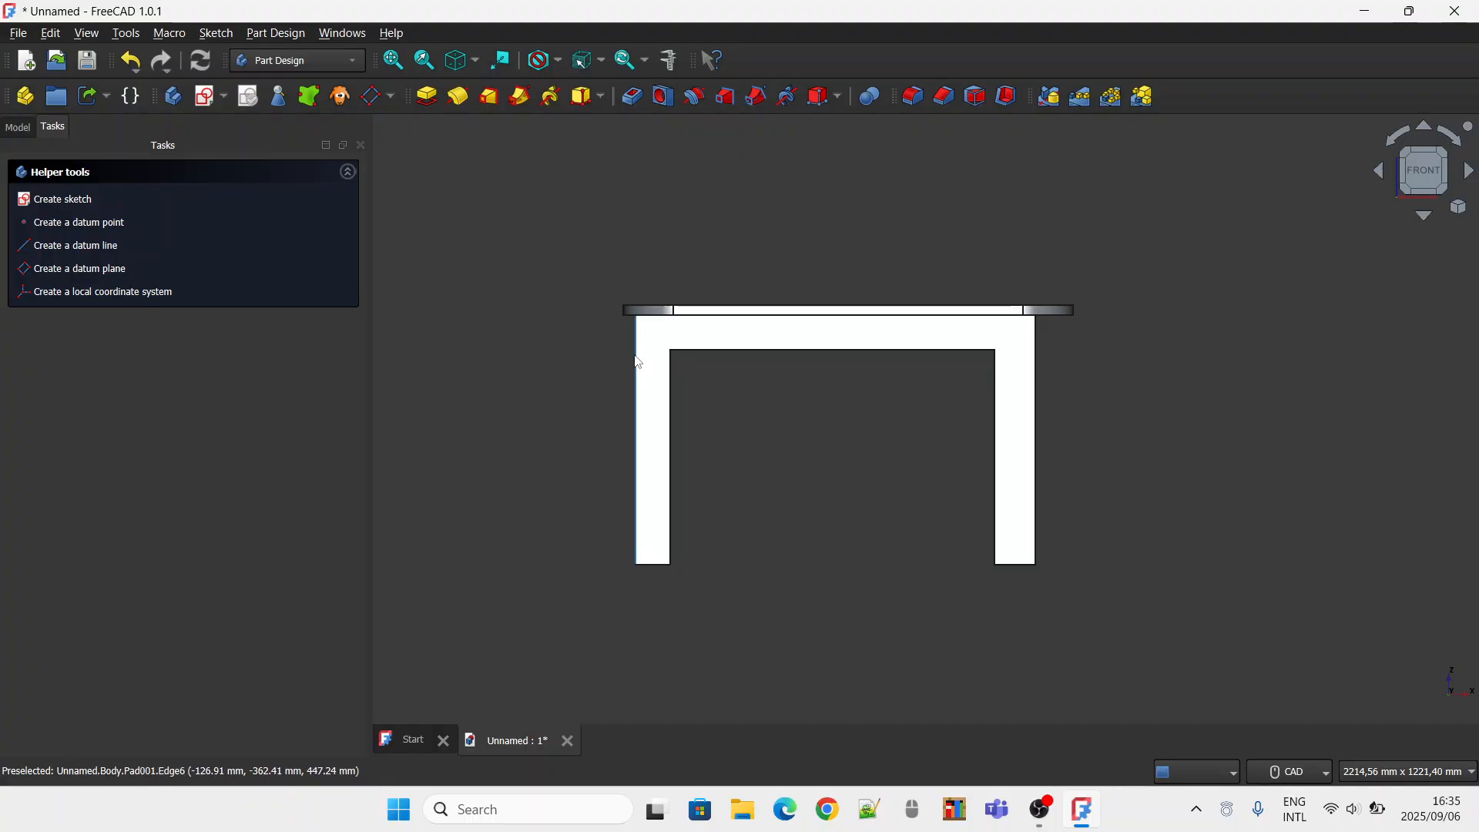
{"action": "left_click", "coordinate": [1425, 148]}
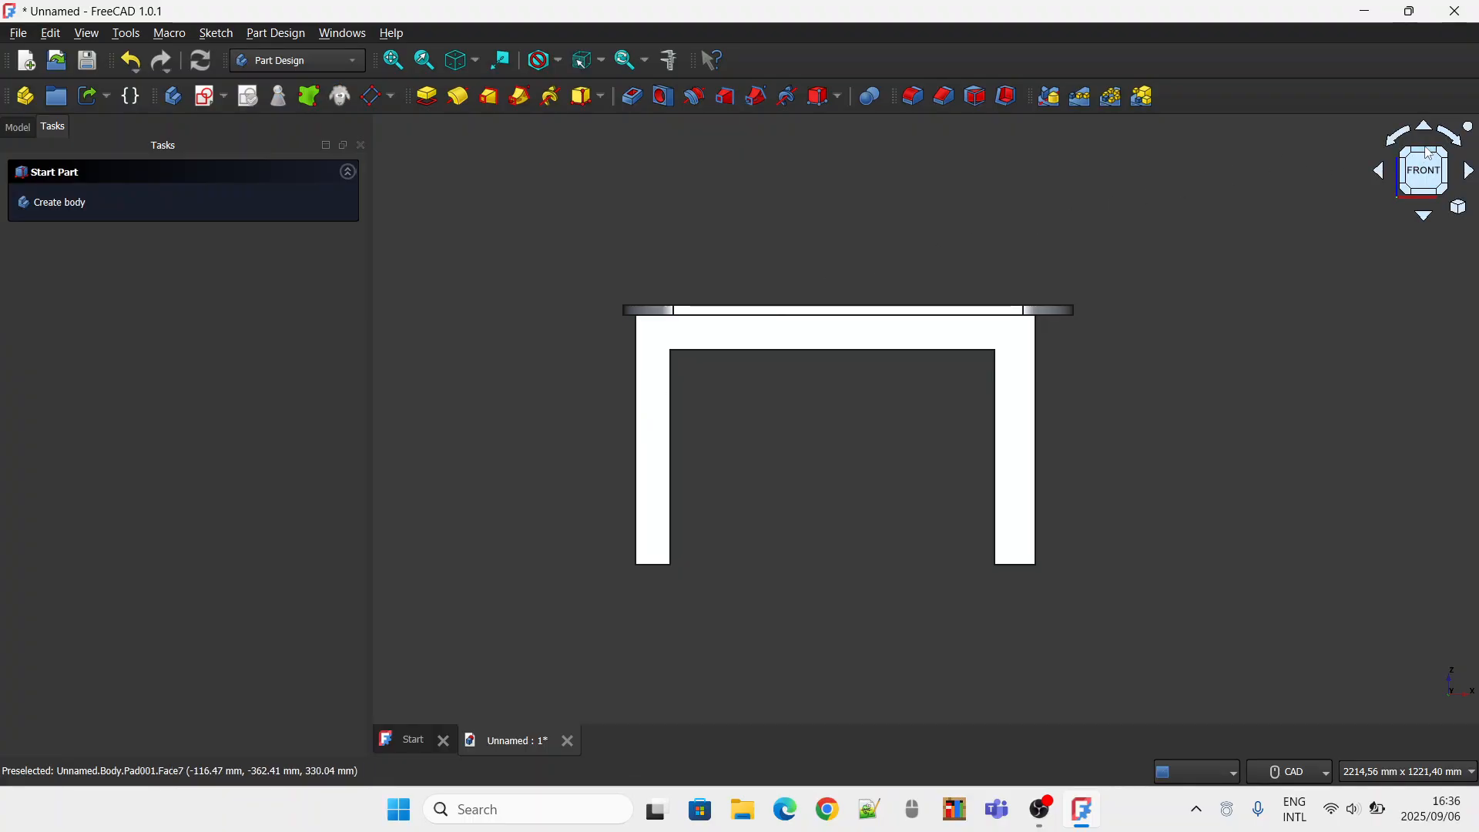
{"action": "left_click", "coordinate": [1444, 154]}
{"action": "middle_click_drag", "start_coordinate": [841, 279], "coordinate": [799, 334]}
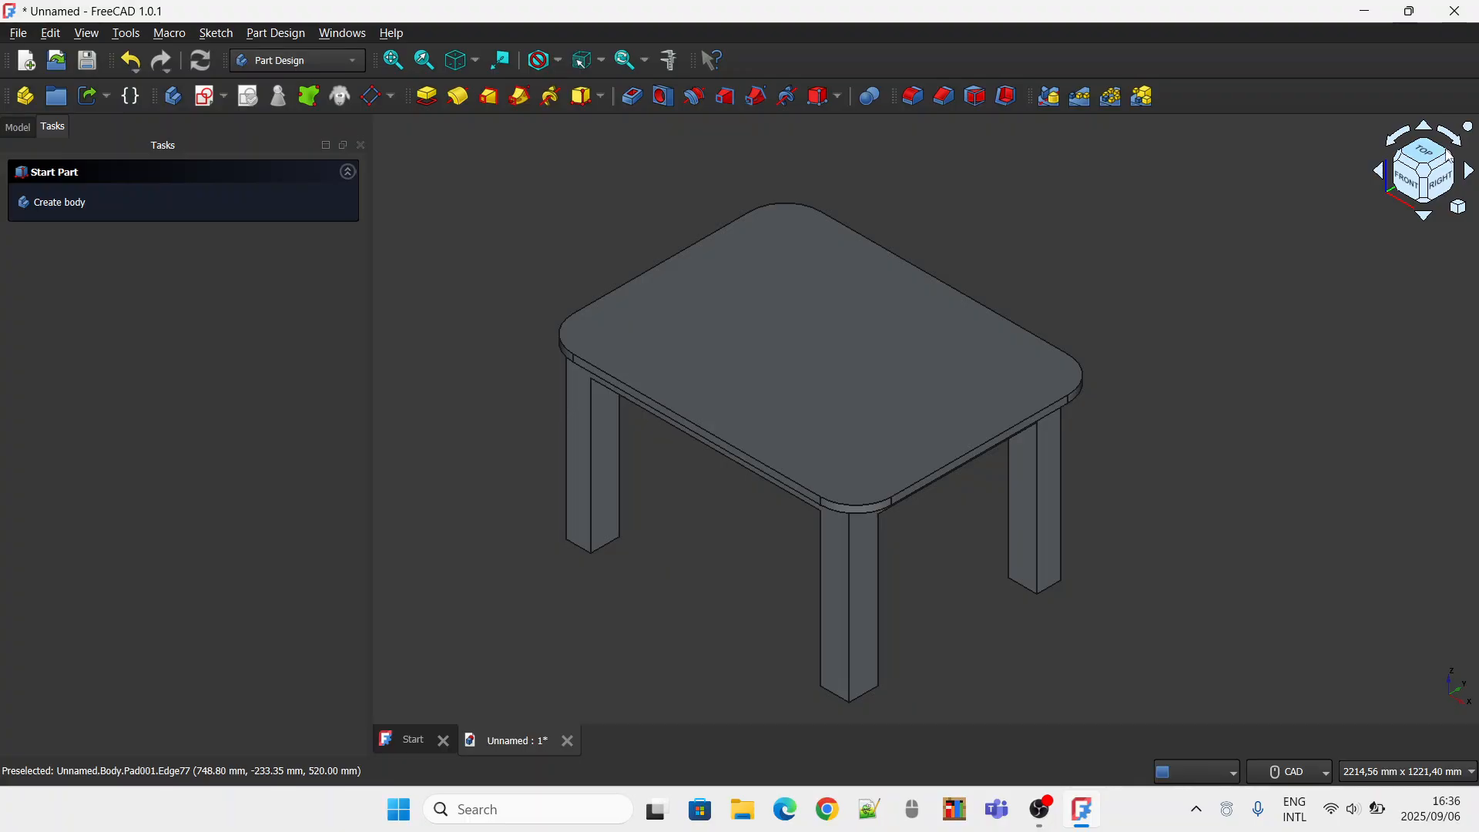
Start a fillet and choose the straight upper edge on the right side of the tabletop.
{"action": "left_click", "coordinate": [1437, 178]}
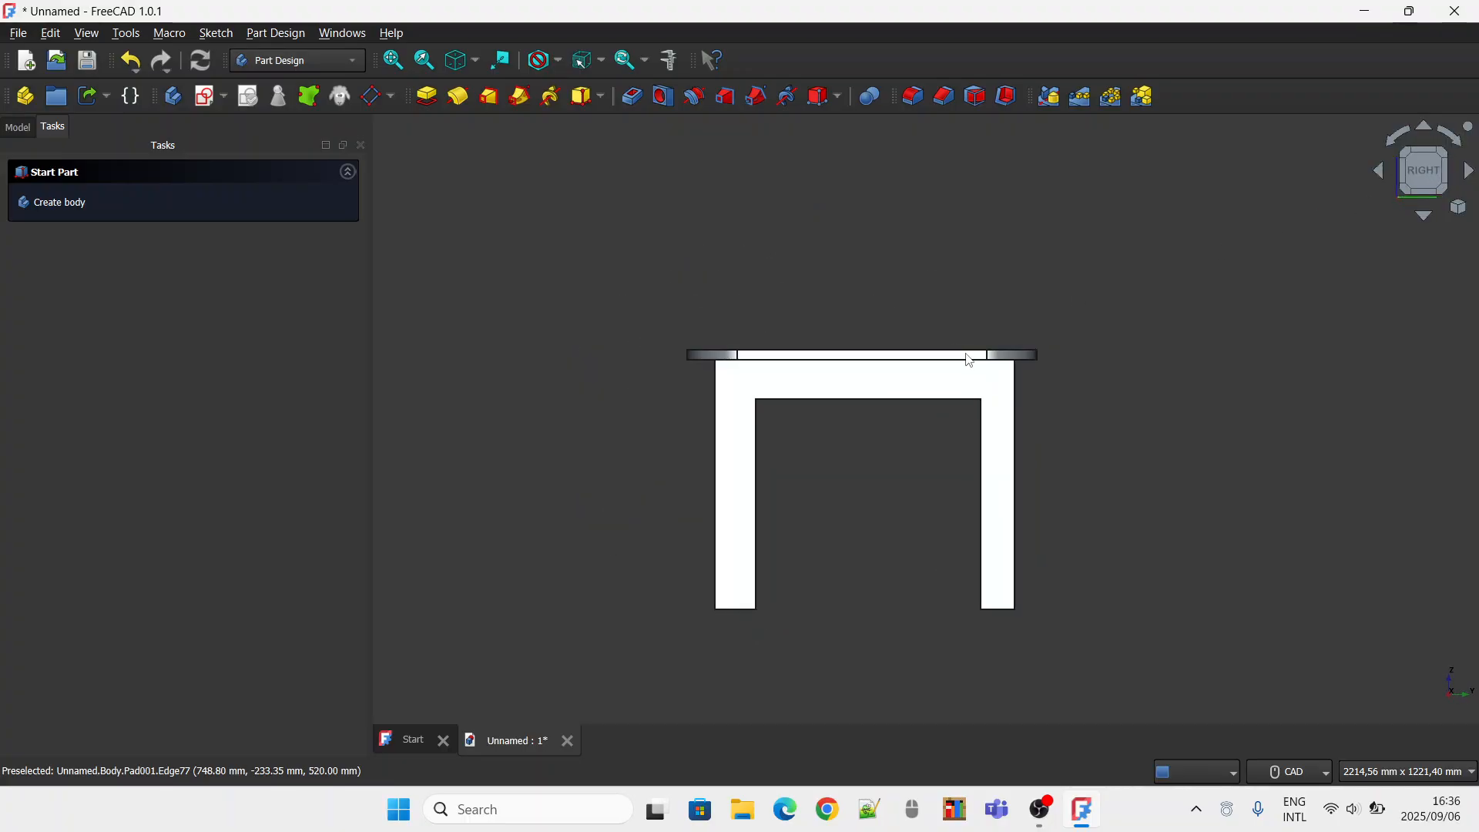
{"action": "left_click", "coordinate": [912, 96]}
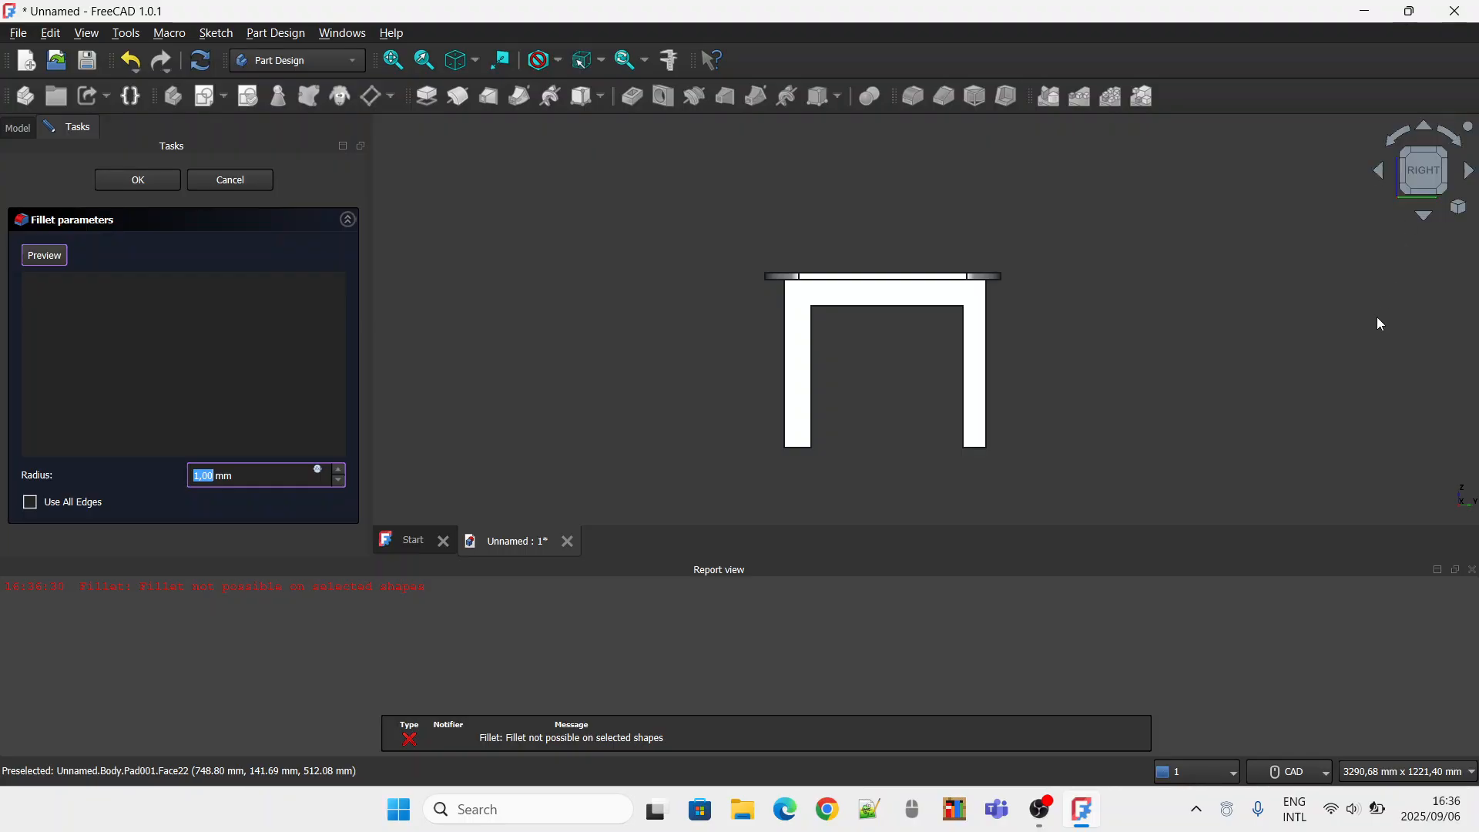
{"action": "left_click", "coordinate": [1474, 573]}
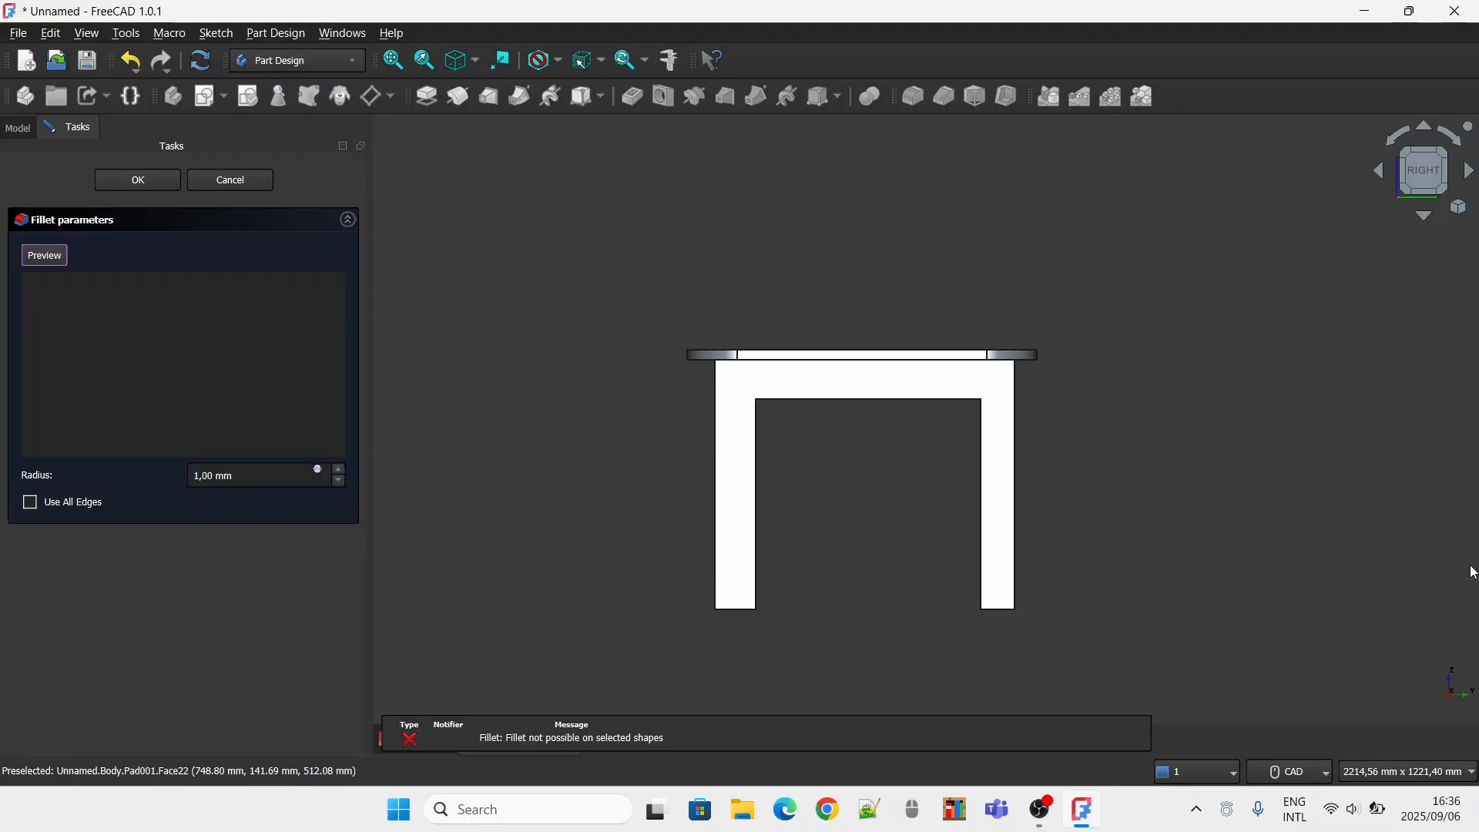
{"action": "left_click", "coordinate": [1422, 150]}
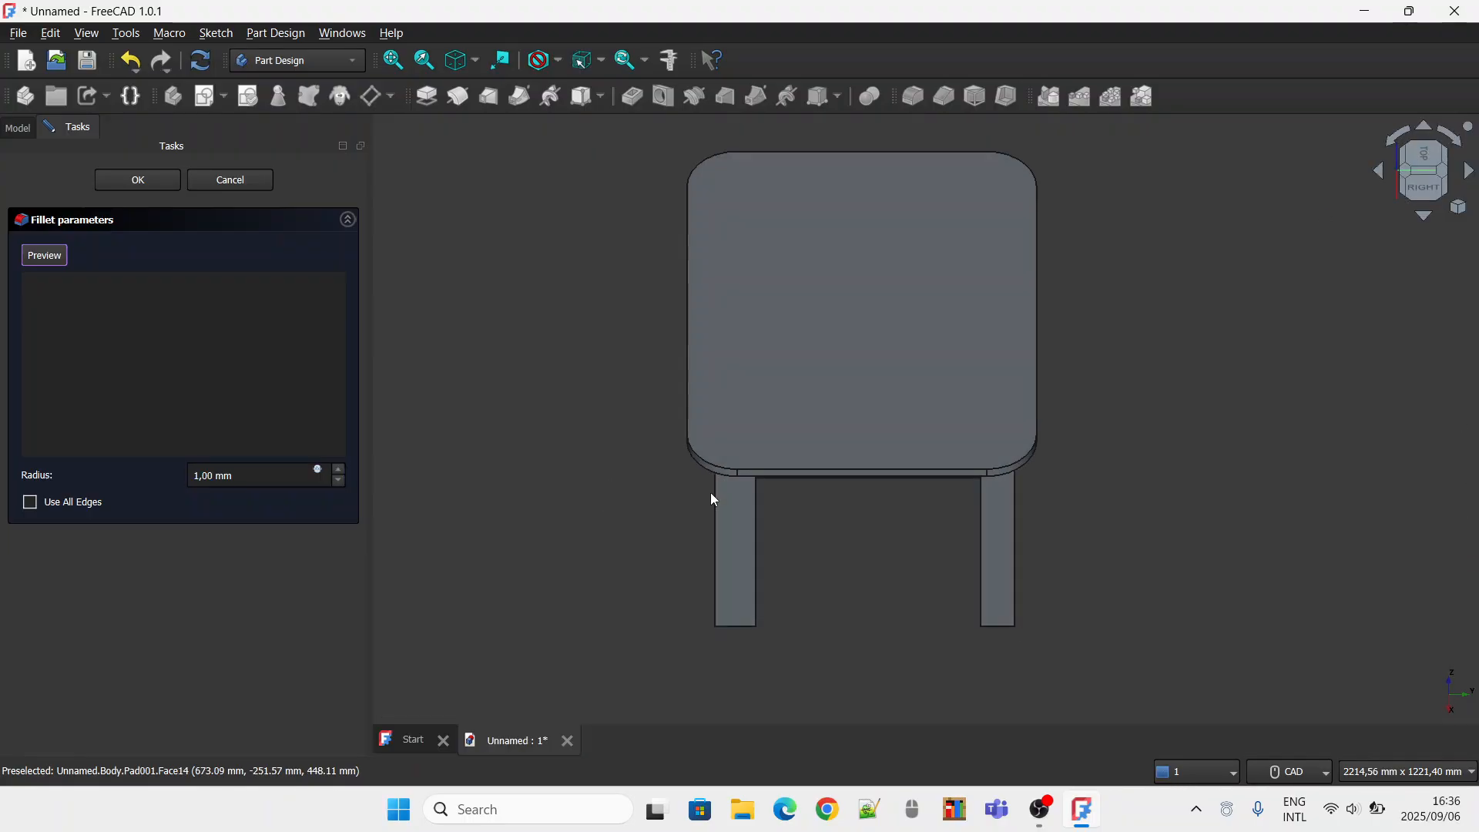
{"action": "left_click", "coordinate": [811, 471]}
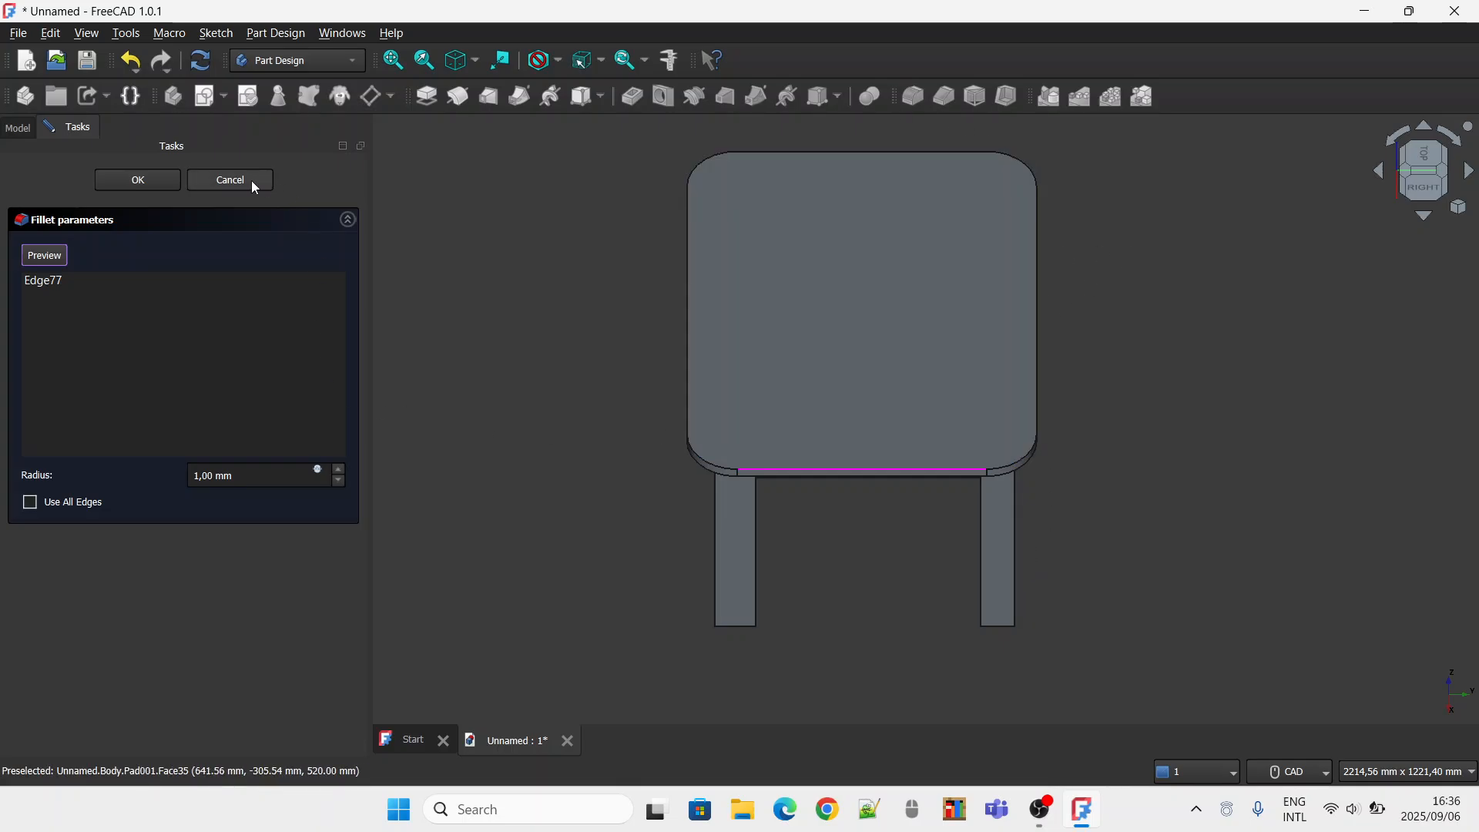
{"action": "key", "text": "Escape"}
{"action": "left_click", "coordinate": [884, 471]}
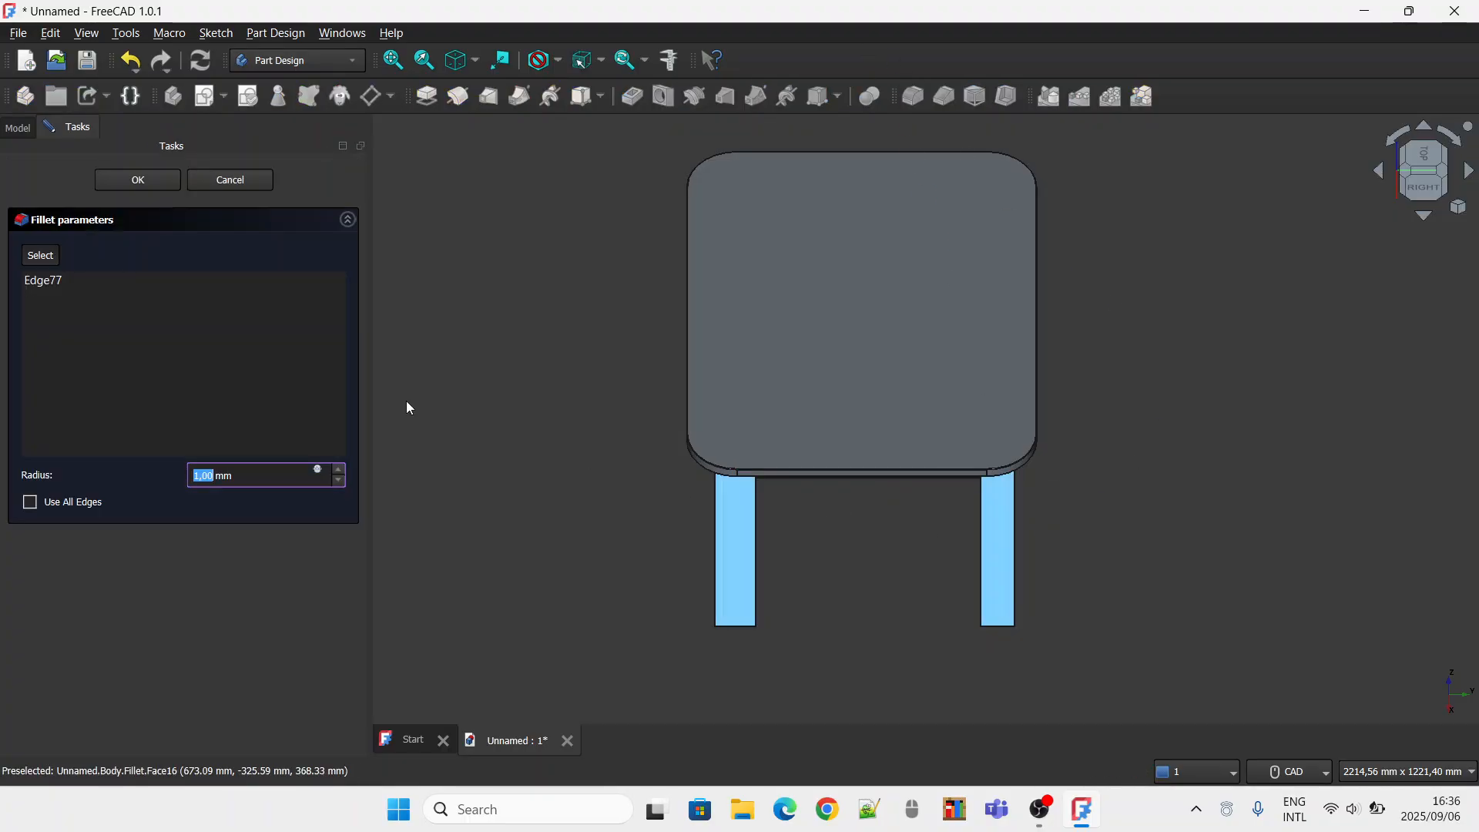
Try a radius of 20 mm for the tabletop edge fillet.
{"action": "type", "text": "20"}
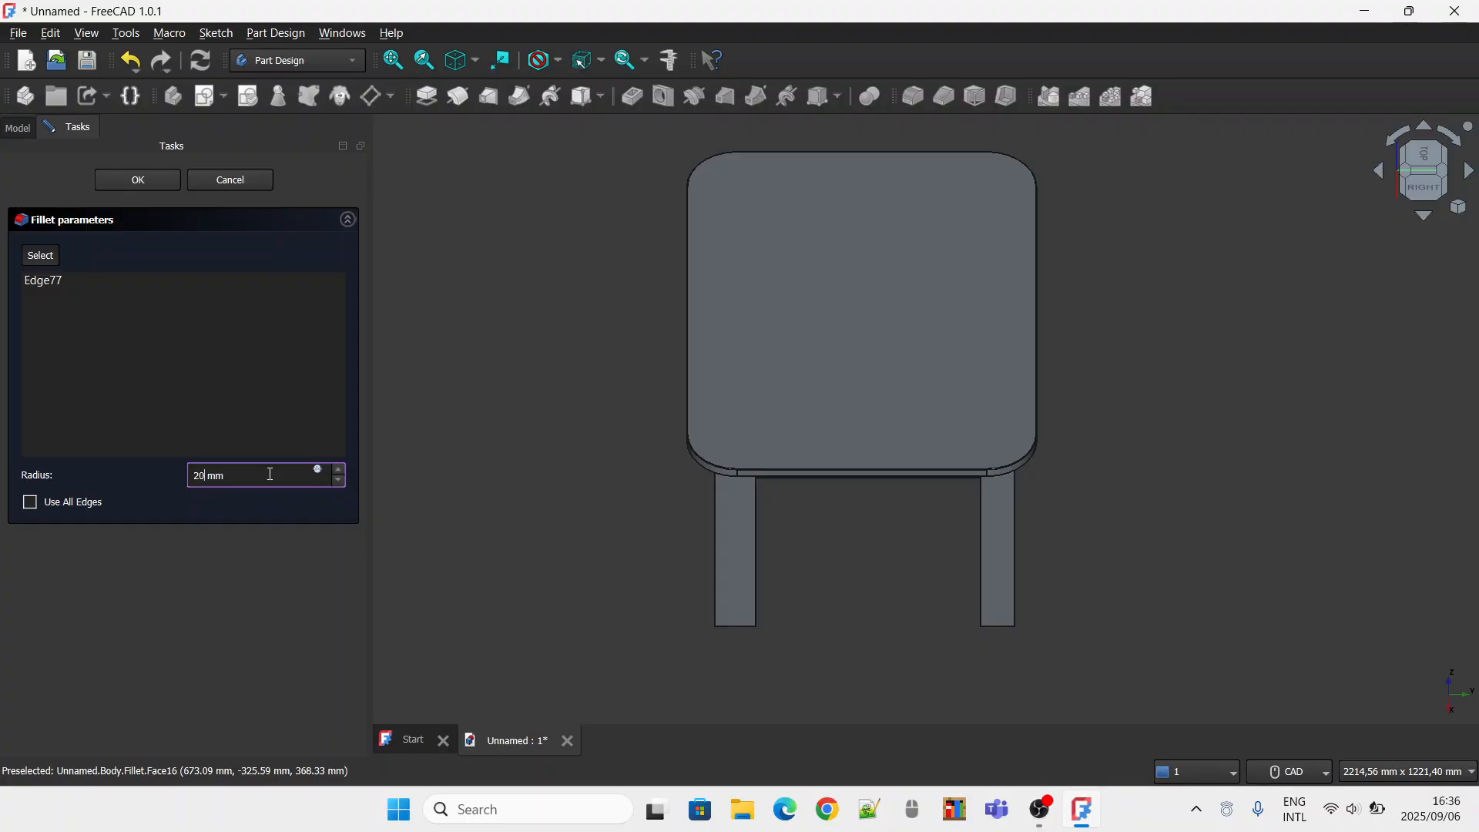
{"action": "left_click", "coordinate": [784, 427]}
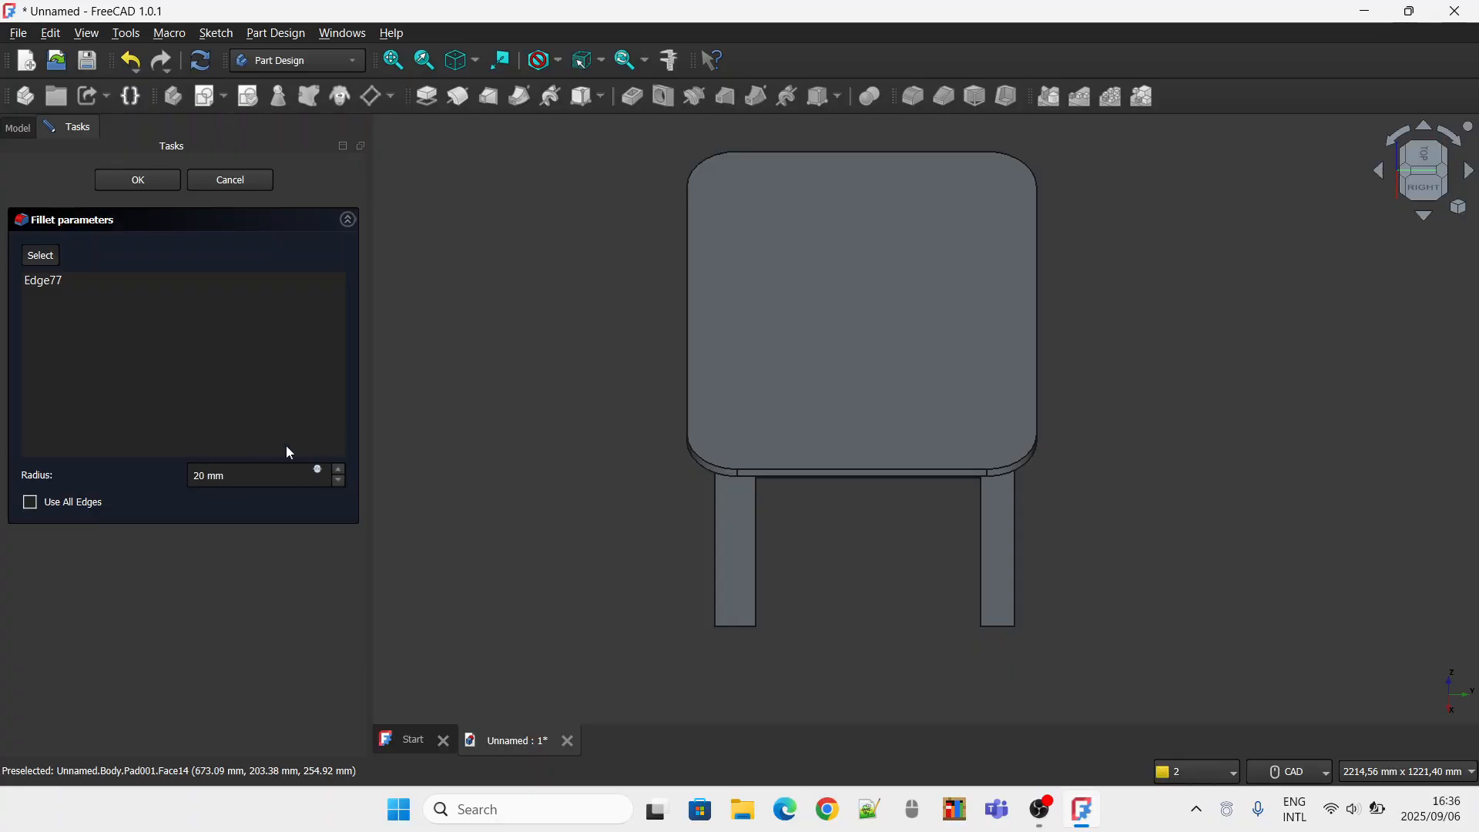
{"action": "left_click", "coordinate": [1443, 154]}
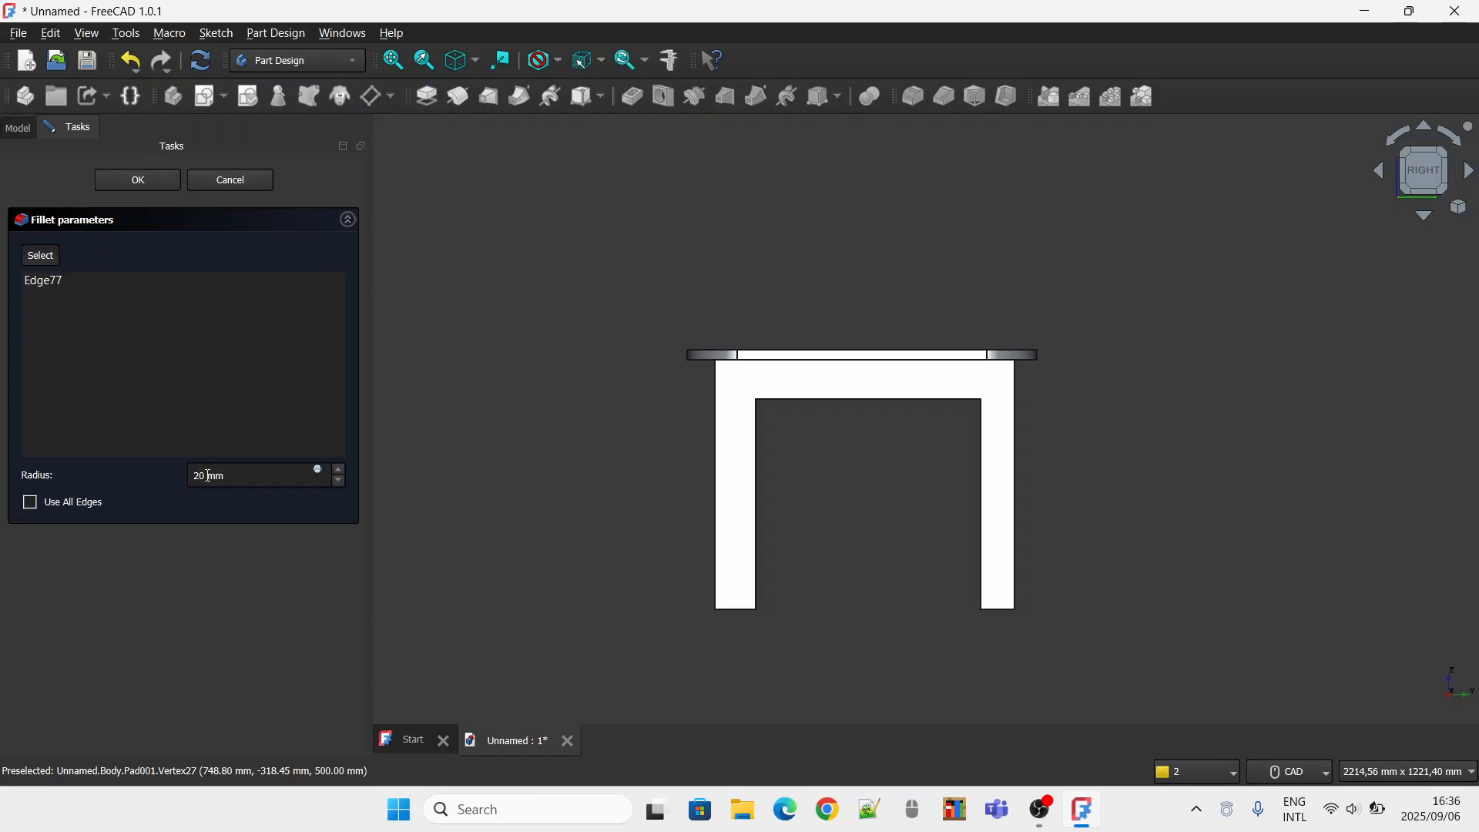
{"action": "left_click_drag", "start_coordinate": [208, 476], "coordinate": [191, 476]}
{"action": "left_click", "coordinate": [430, 461]}
Set the fillet radius to 10 mm and apply it to the tabletop's upper edge.
{"action": "left_click", "coordinate": [1424, 157]}
{"action": "left_click", "coordinate": [200, 476]}
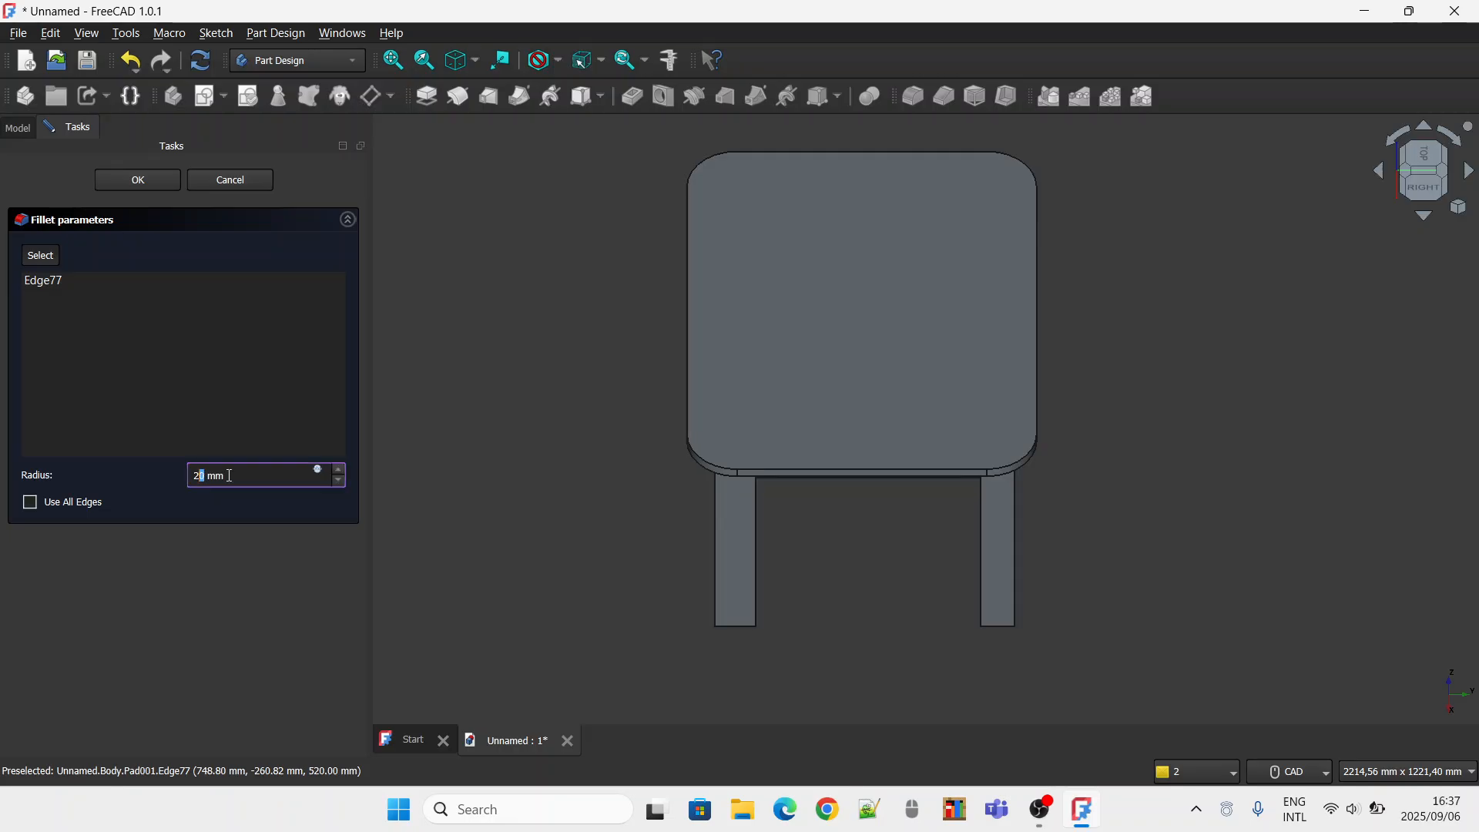
{"action": "type", "text": "10"}
{"action": "key", "text": "Return"}
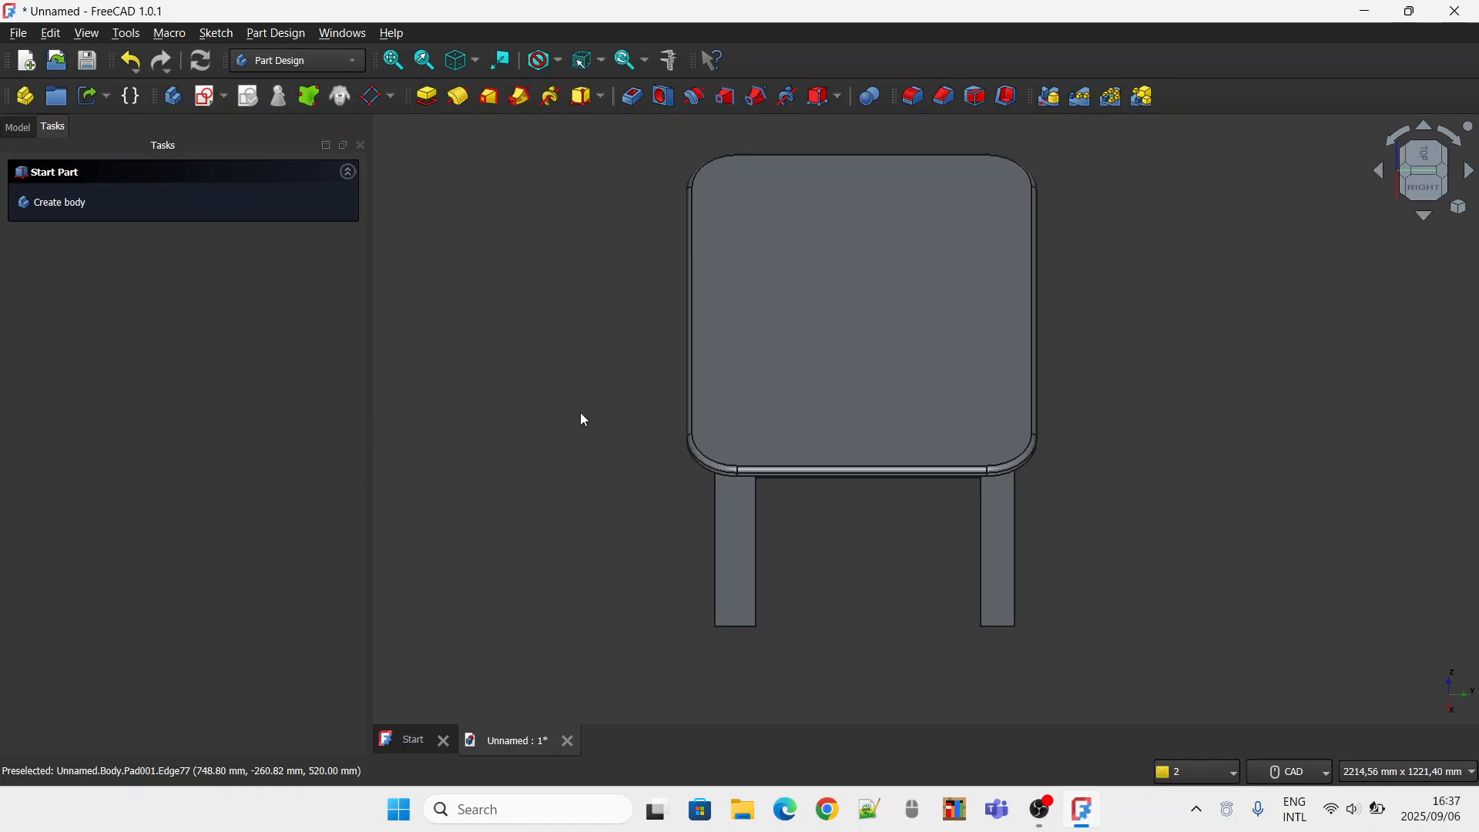
Examine the table with its rounded top edge from the right side and in isometric view.
{"action": "left_click", "coordinate": [1424, 185]}
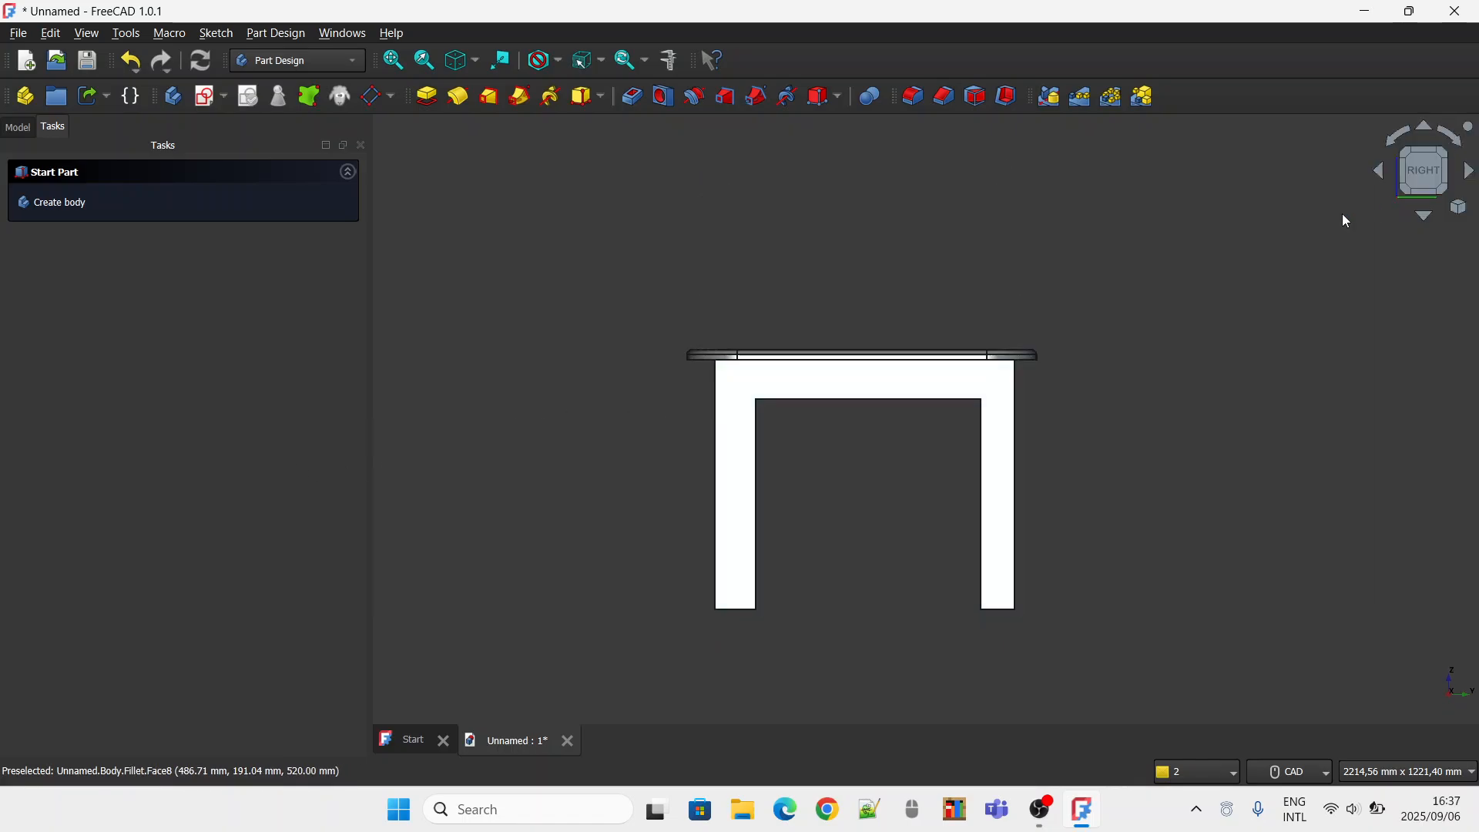
{"action": "left_click", "coordinate": [1446, 150]}
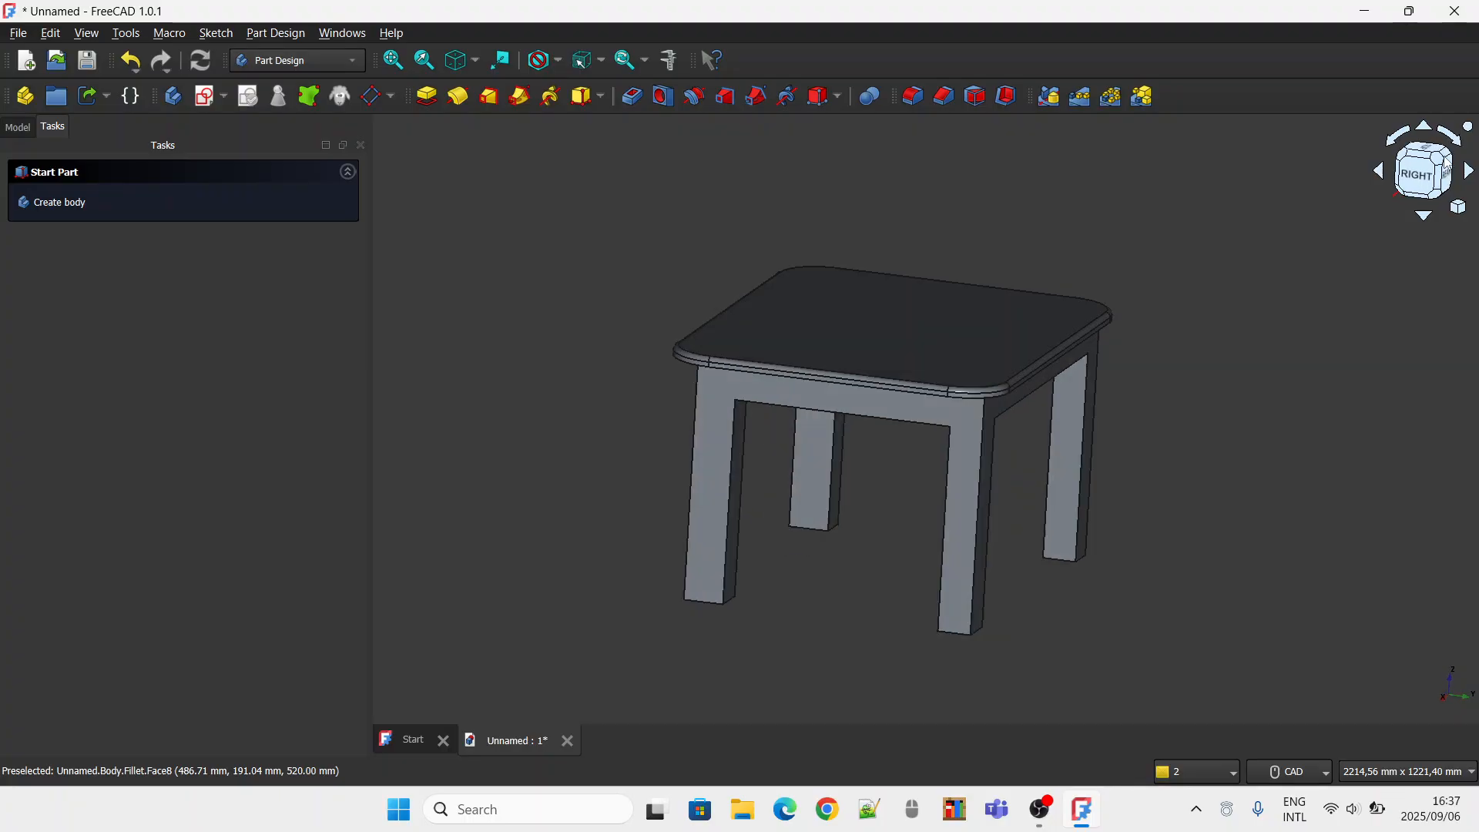
{"action": "left_click", "coordinate": [929, 517]}
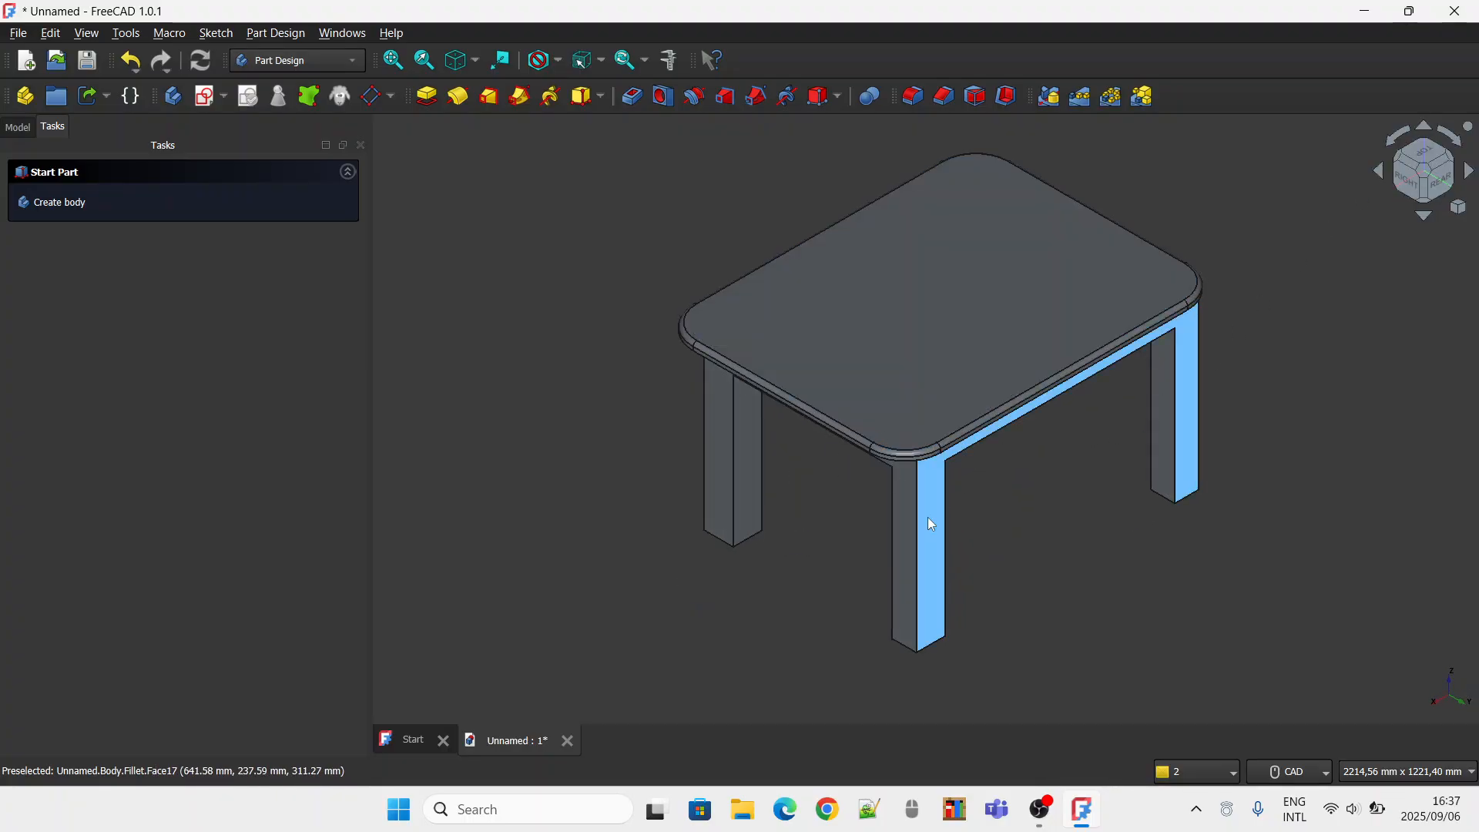